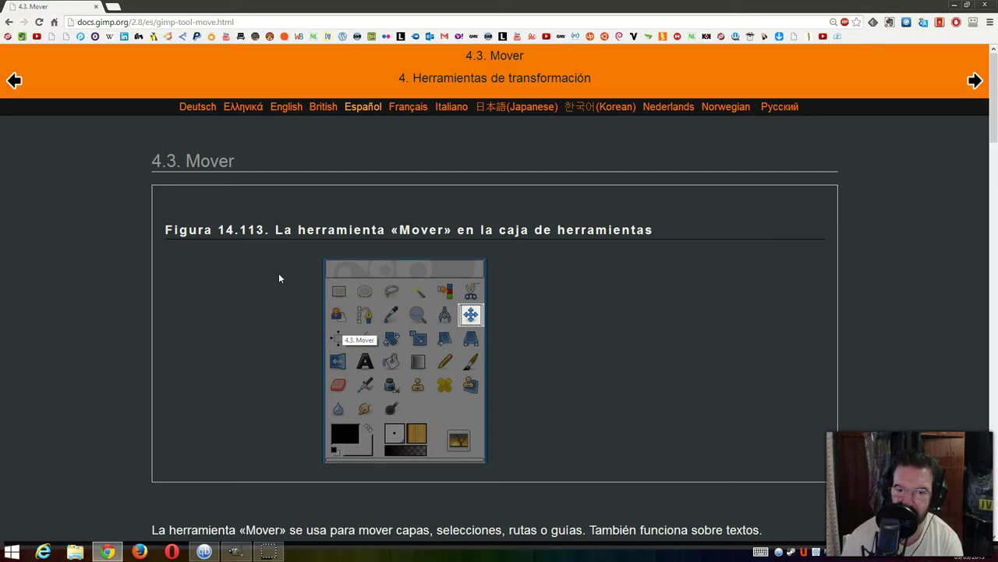
Activate GIMP's Move tool, then bring back the Chrome manual page '4.3. Mover'.
click(236, 549)
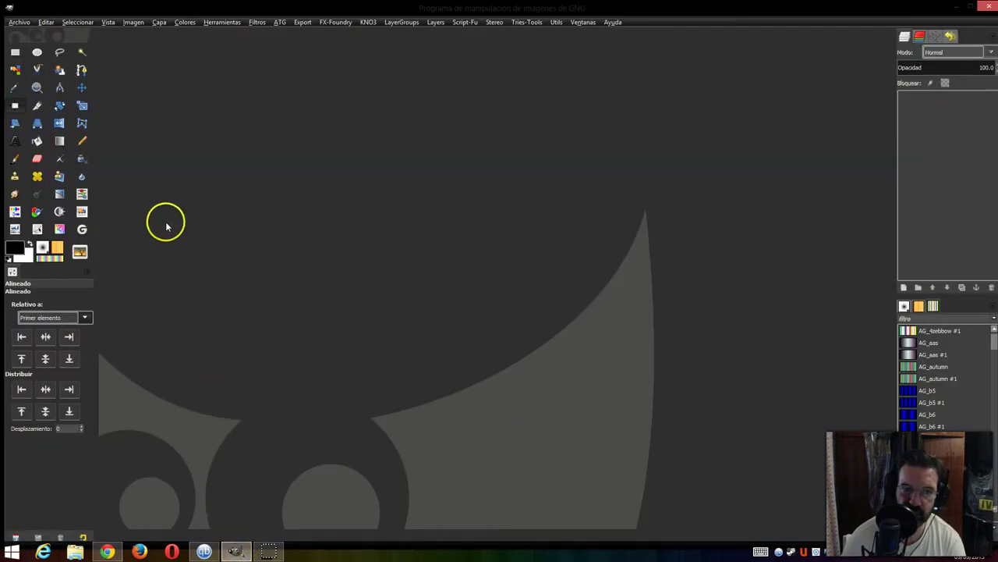
click(82, 88)
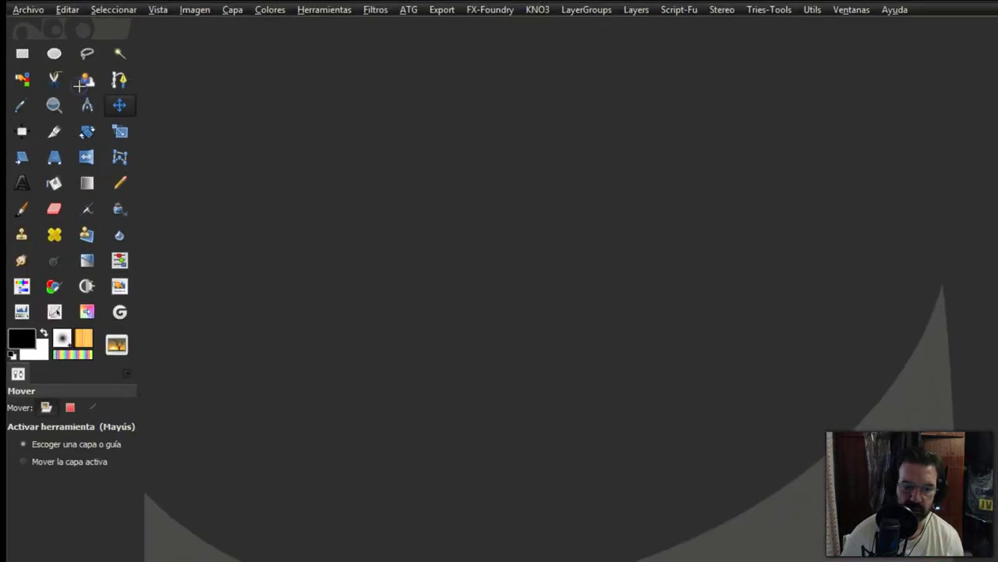
mouse_move(447, 246)
mouse_down()
mouse_move(571, 337)
mouse_move(585, 245)
mouse_move(453, 243)
mouse_up()
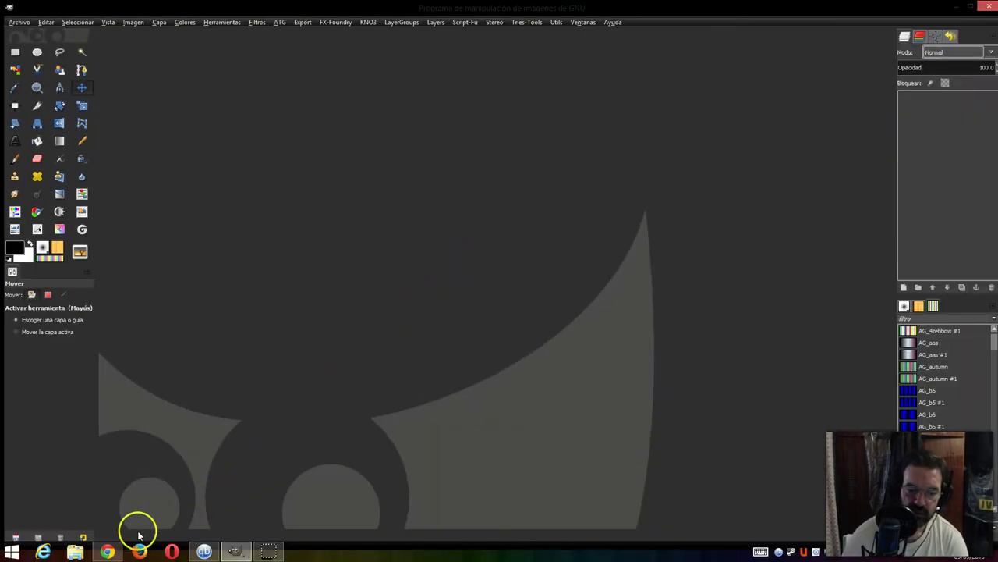
click(108, 552)
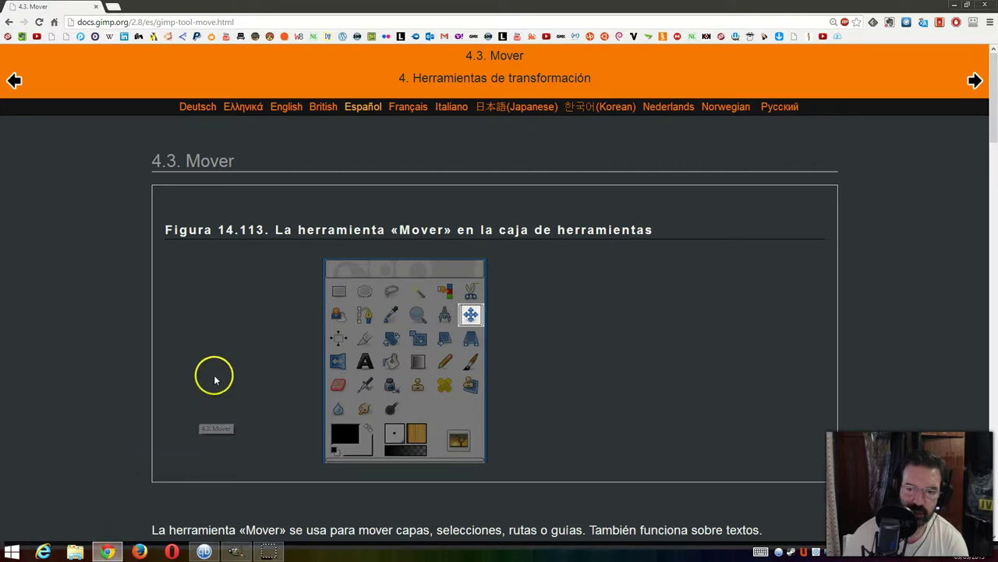
Read down to '4.3.1. Activar la herramienta' and its Nota box, then return to GIMP.
scroll(224, 328, down, 2)
scroll(224, 328, down, 2)
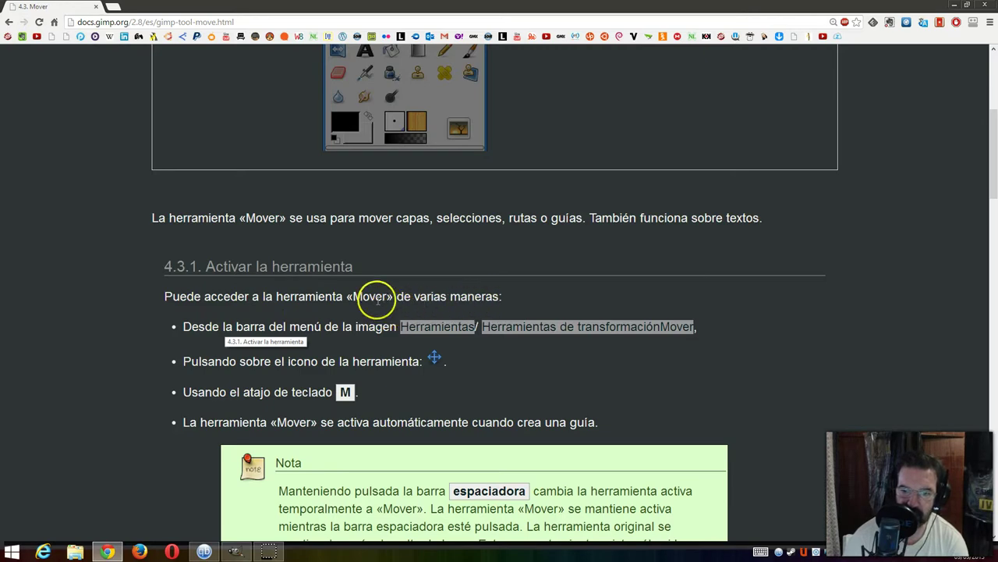
scroll(357, 289, down, 1)
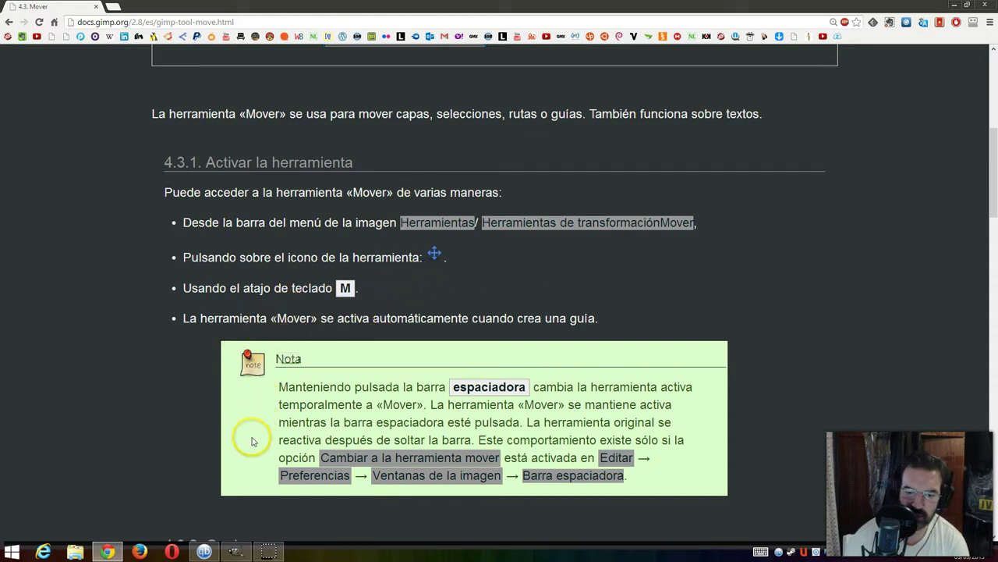
click(234, 549)
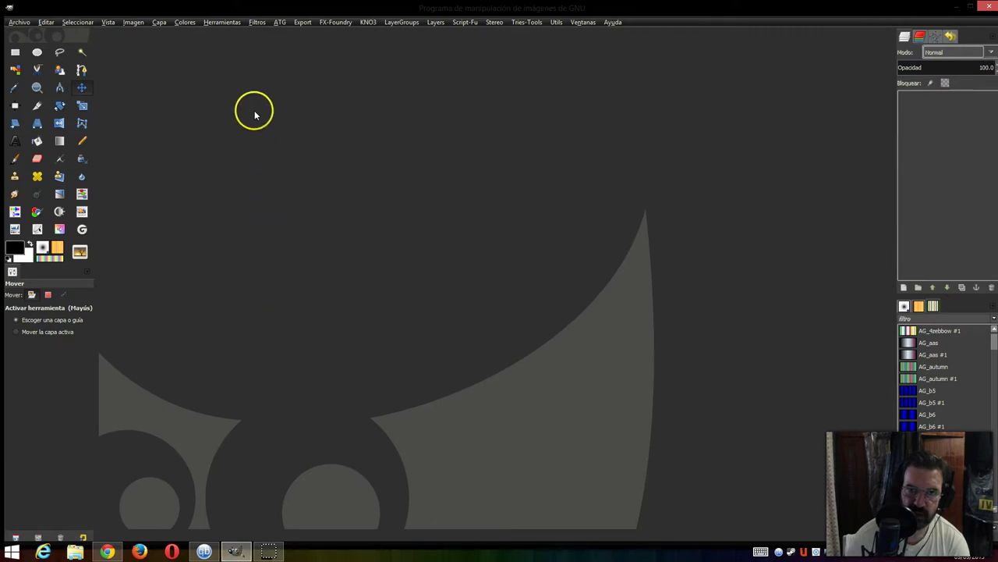
Locate Mover (M) under Herramientas > Herramientas de transformación, then return to the manual.
click(221, 21)
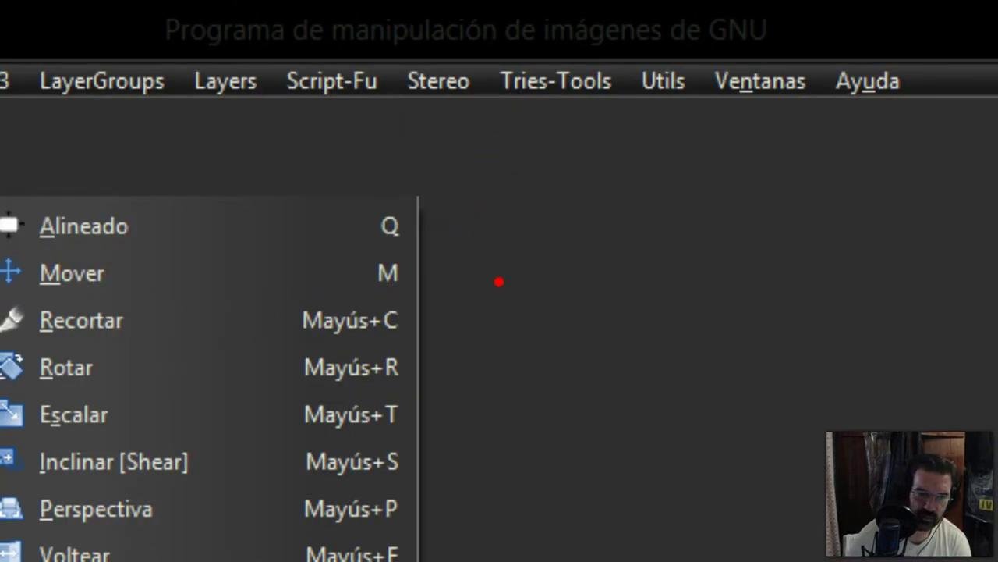
mouse_move(30, 248)
mouse_down()
mouse_move(281, 250)
mouse_move(389, 271)
mouse_up()
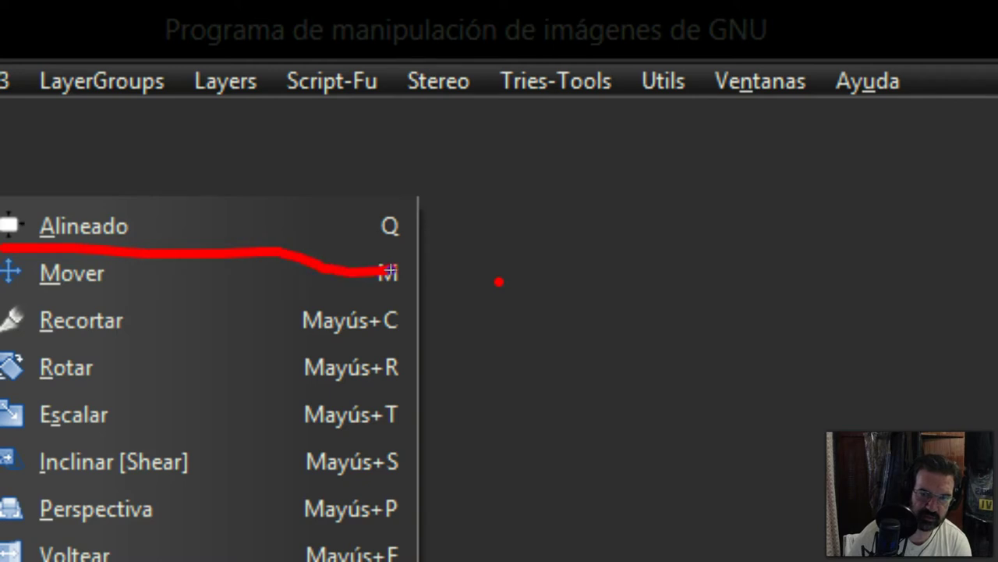
mouse_move(318, 305)
mouse_down()
mouse_move(102, 301)
mouse_move(7, 284)
mouse_up()
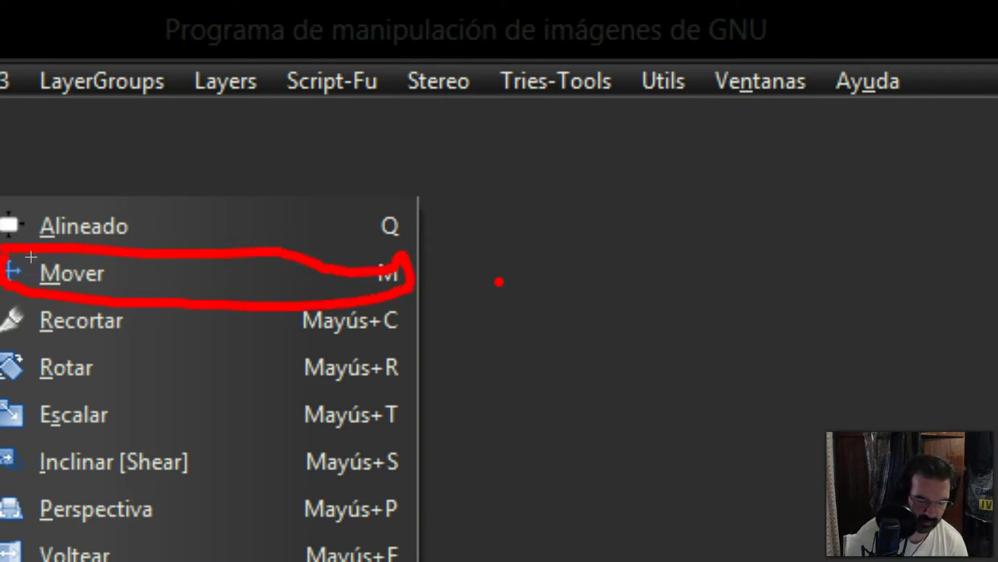
key(Escape)
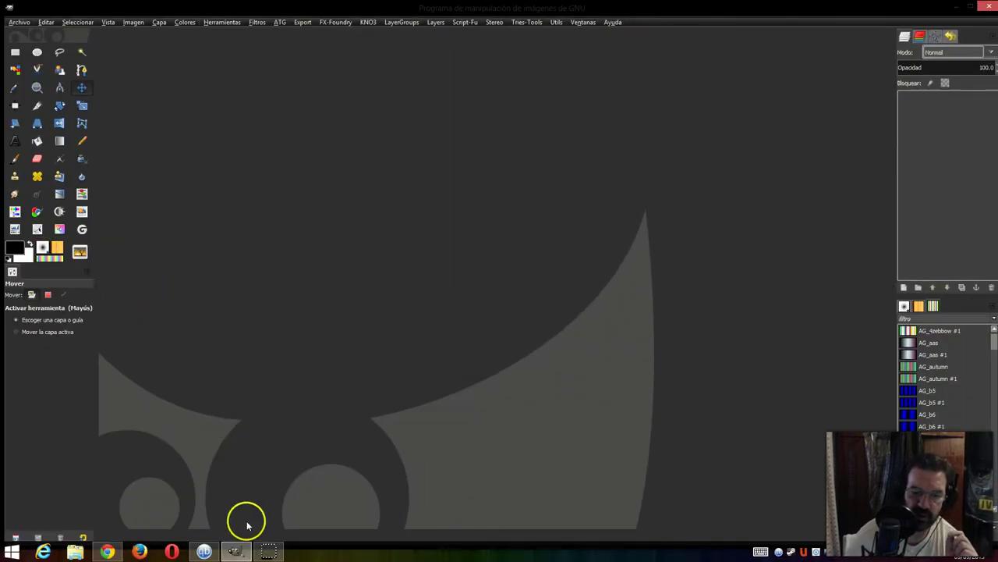
click(107, 551)
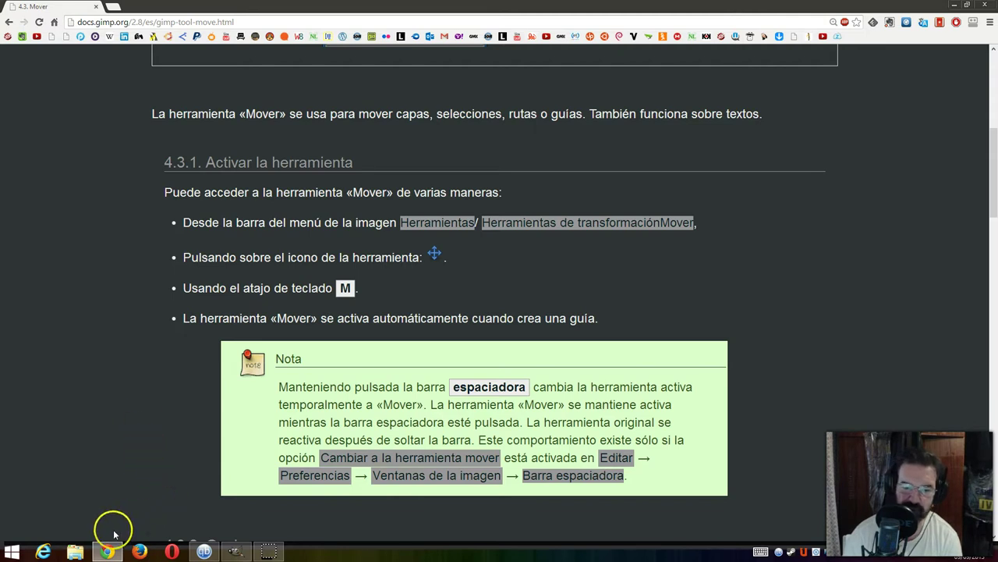
Reselect the Move tool and tick 'Definir capa o ruta como activa' in Preferences' Tool Options.
click(232, 549)
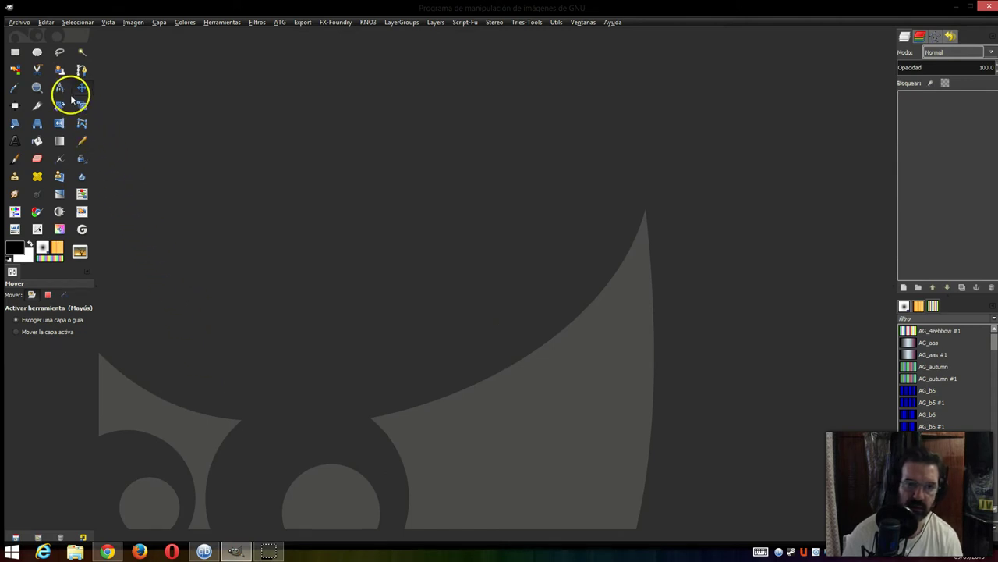
click(81, 141)
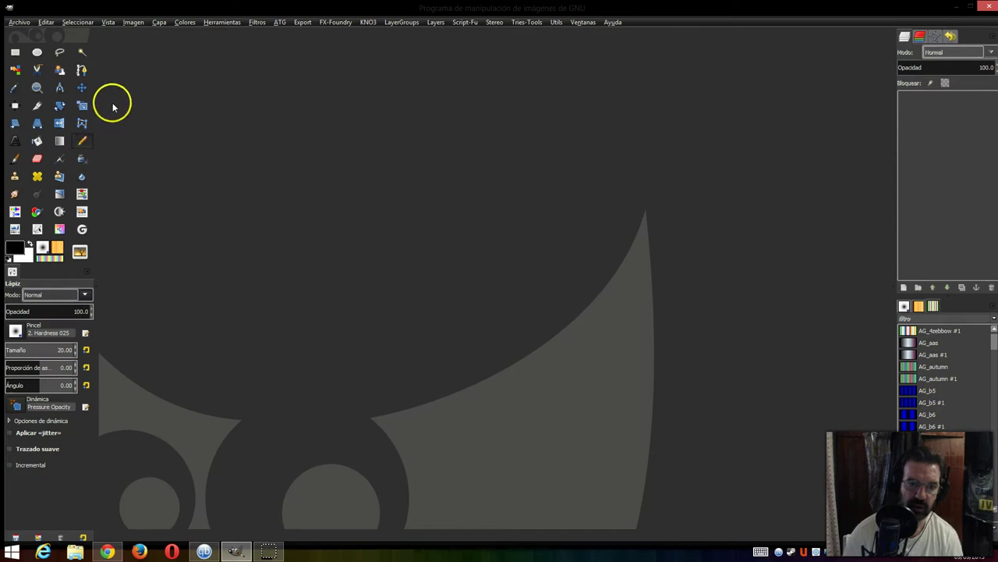
click(81, 88)
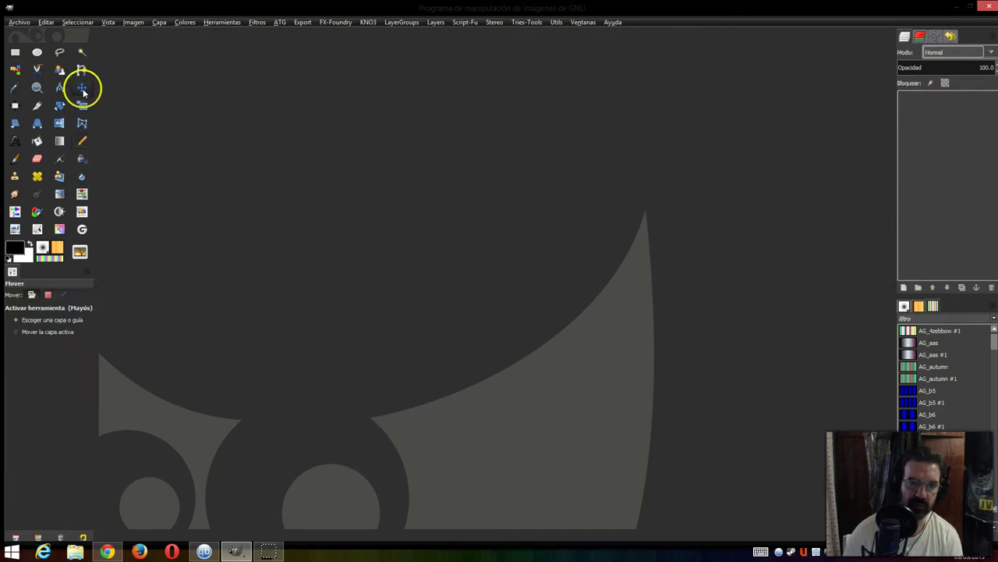
click(46, 22)
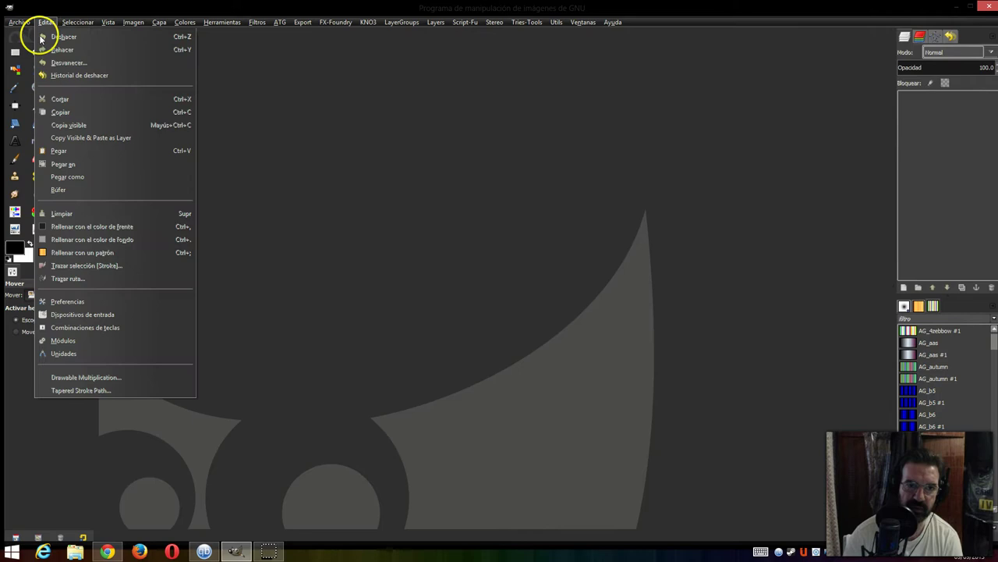
click(52, 300)
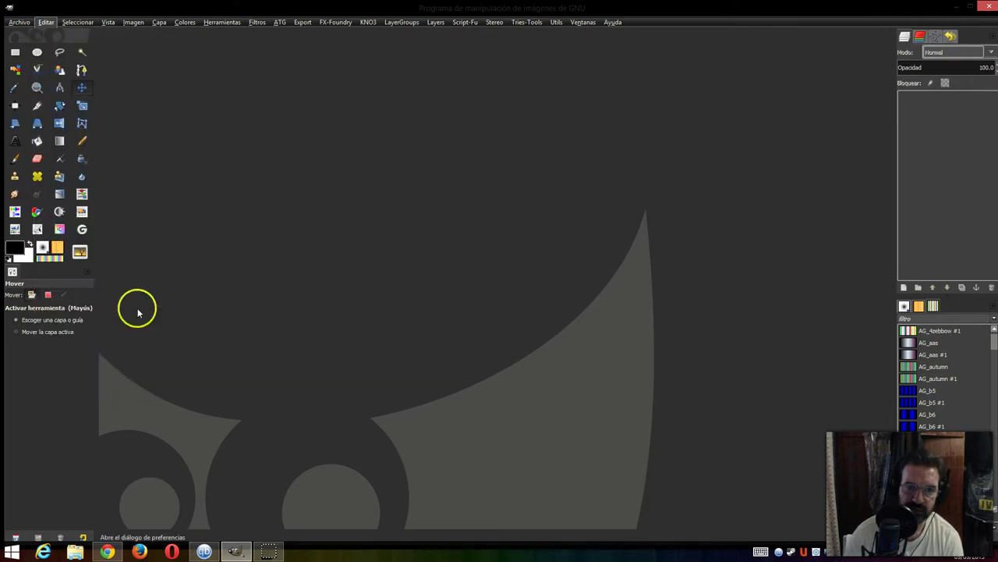
click(62, 178)
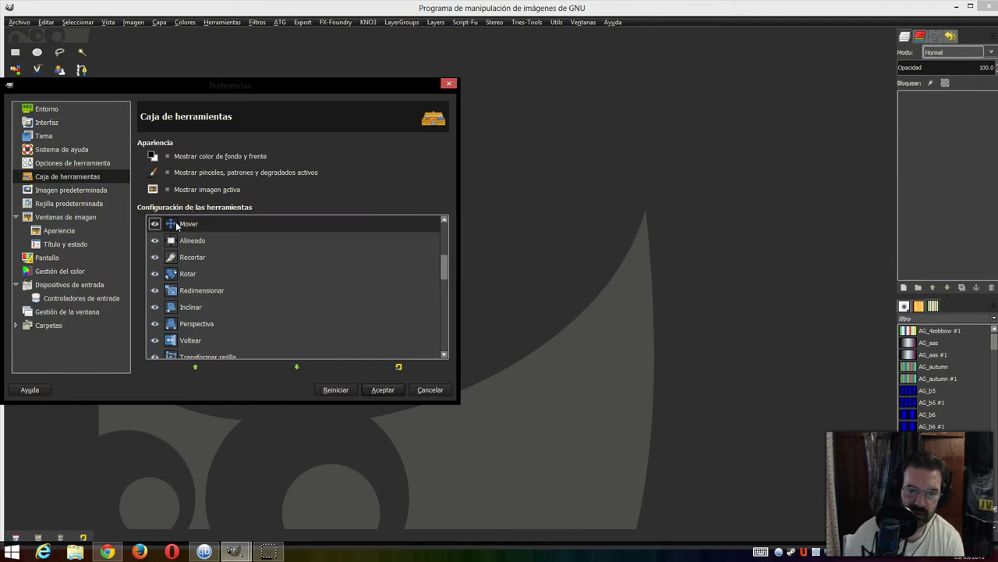
click(70, 164)
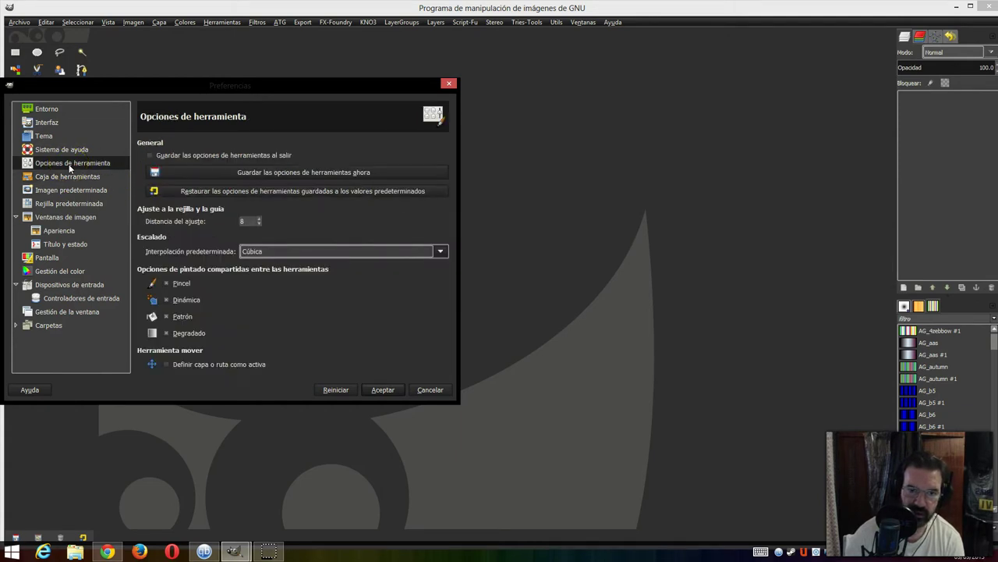
click(166, 365)
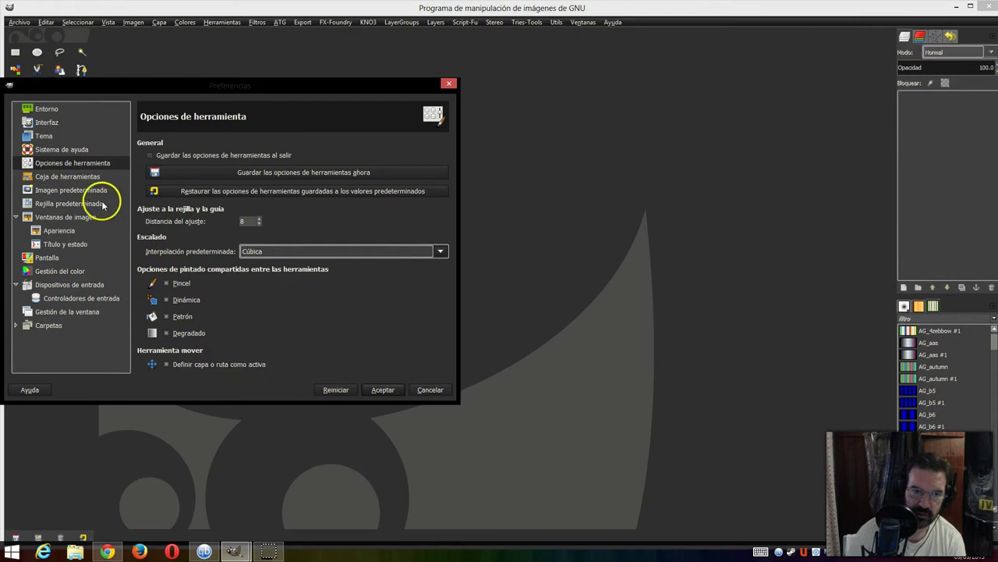
Browse the new image, image window, title format and input device pages, then confirm with Aceptar.
click(69, 188)
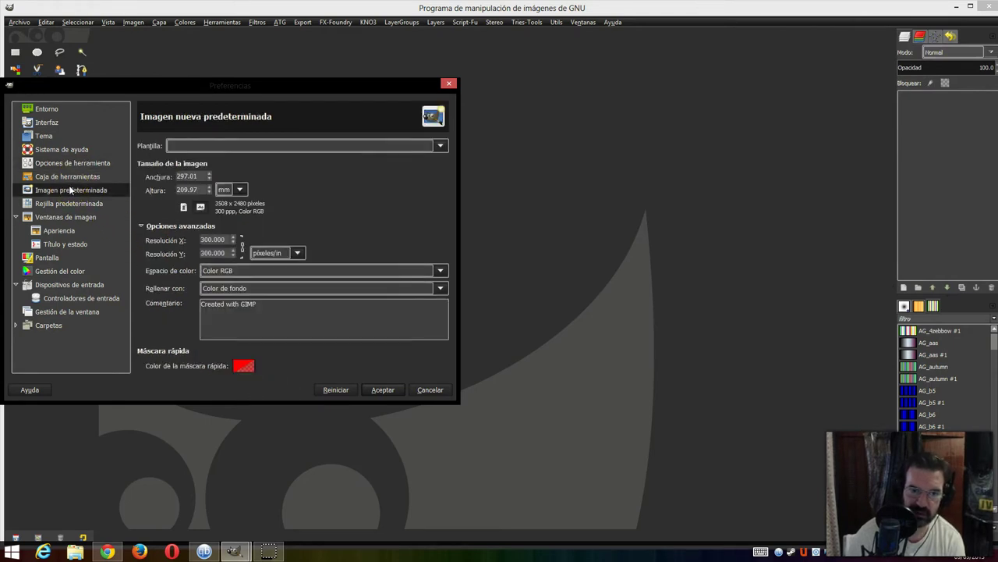
click(67, 231)
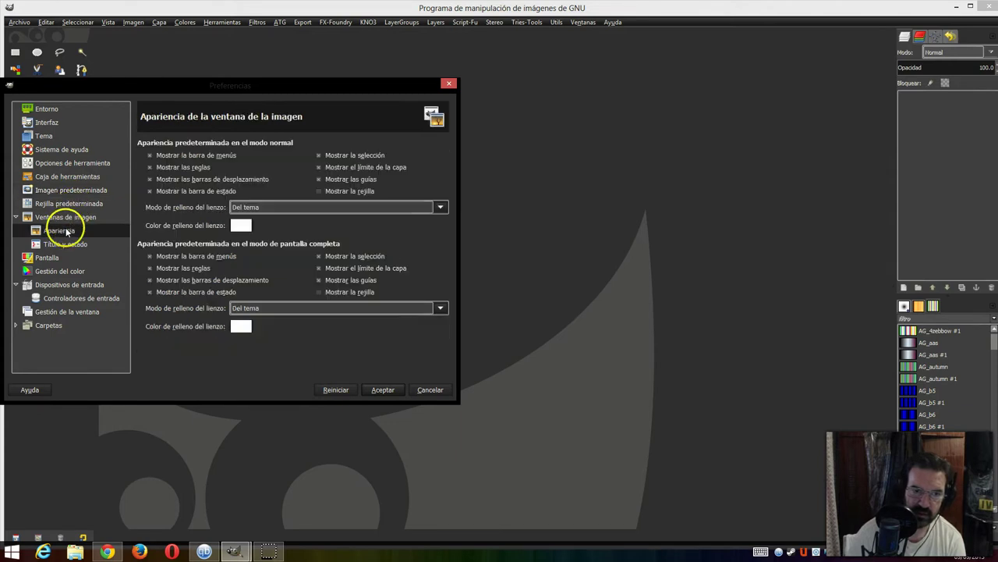
click(66, 244)
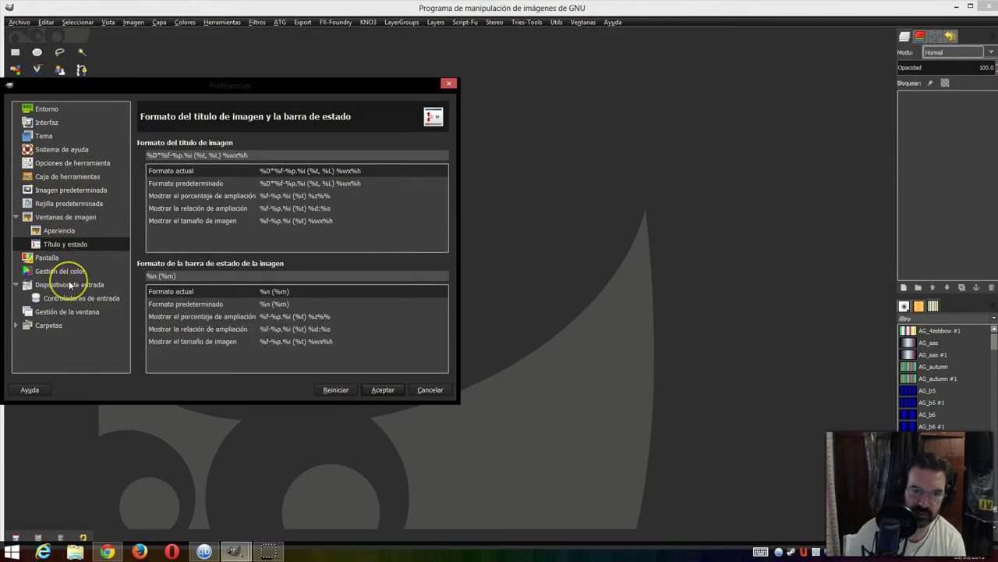
click(70, 284)
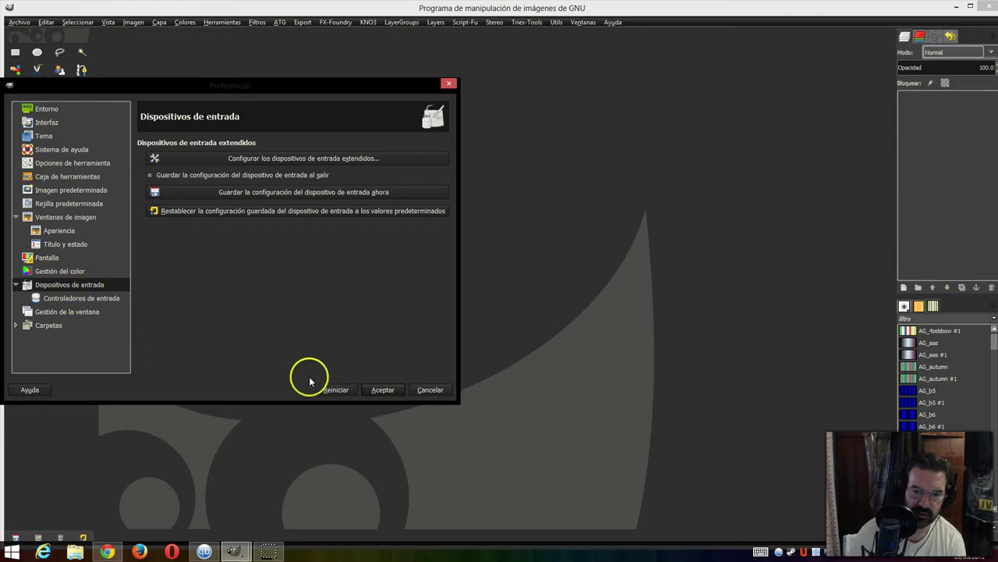
click(385, 390)
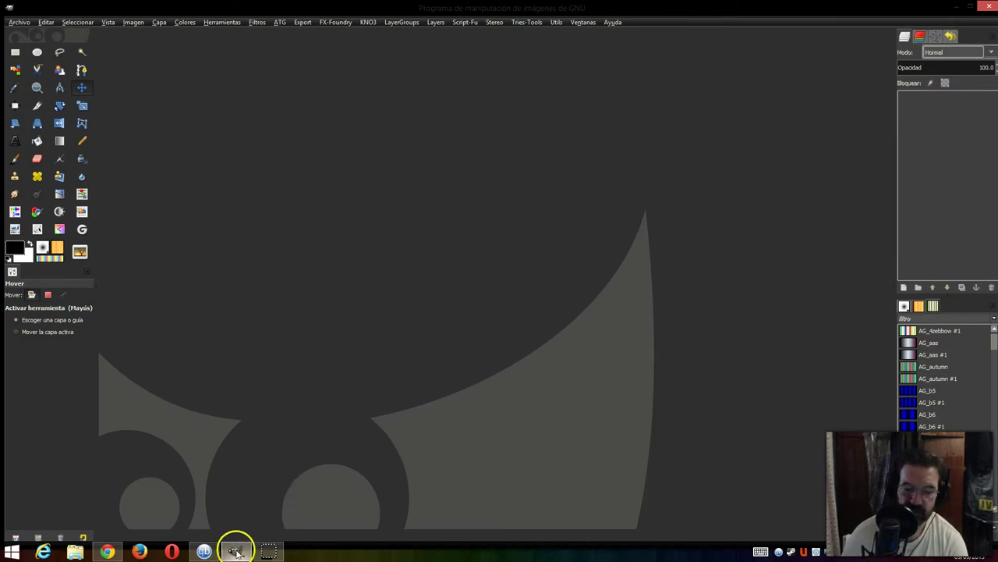
Scroll the Chrome manual to '4.3.2. Opciones', then return to GIMP.
click(105, 551)
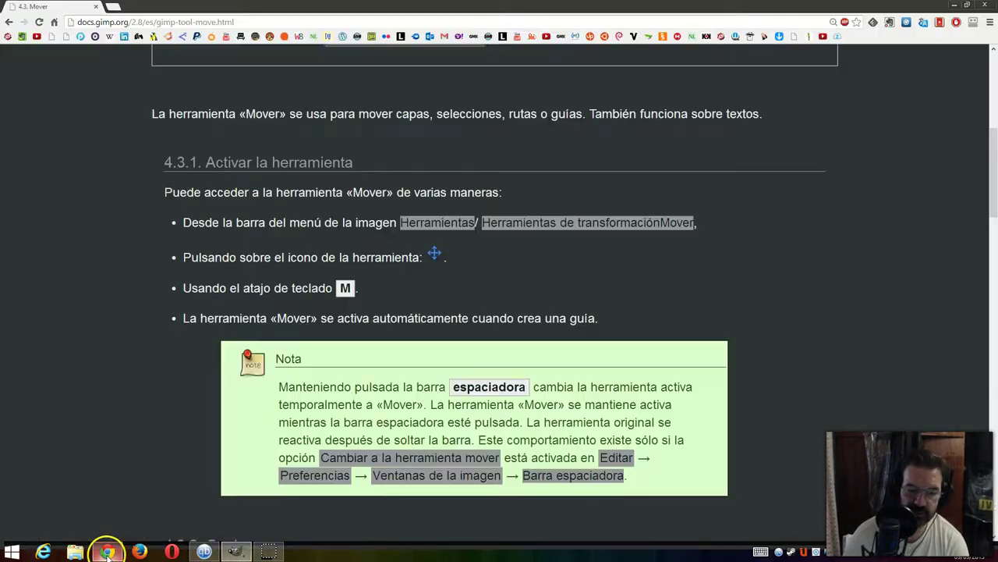
scroll(148, 421, down, 2)
scroll(152, 421, down, 3)
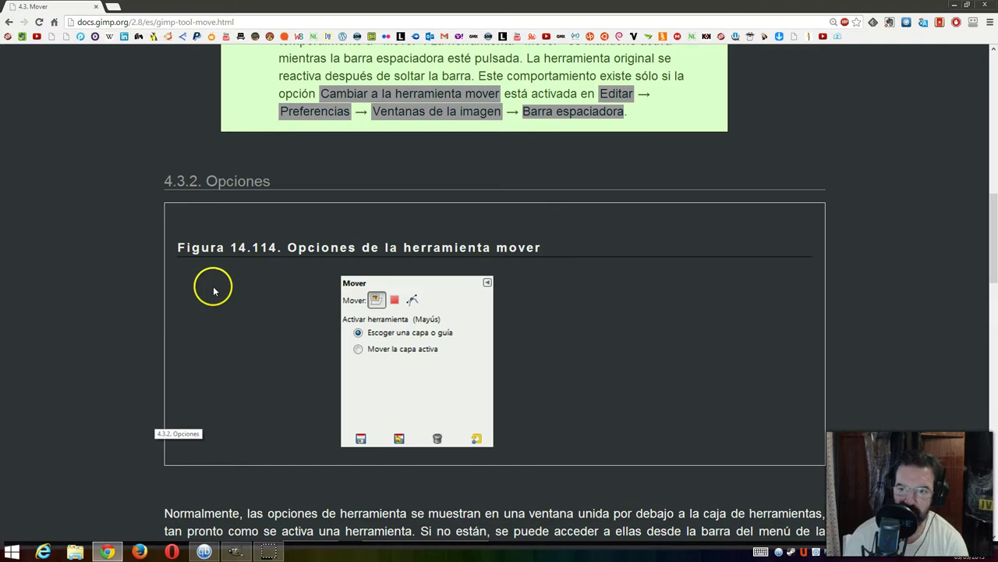
scroll(266, 285, down, 2)
scroll(263, 293, down, 1)
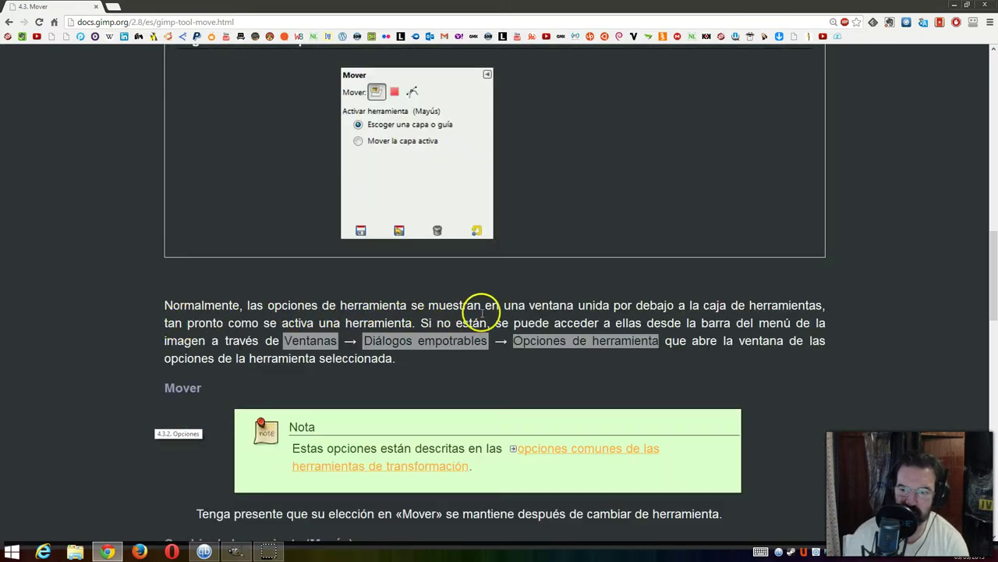
click(247, 554)
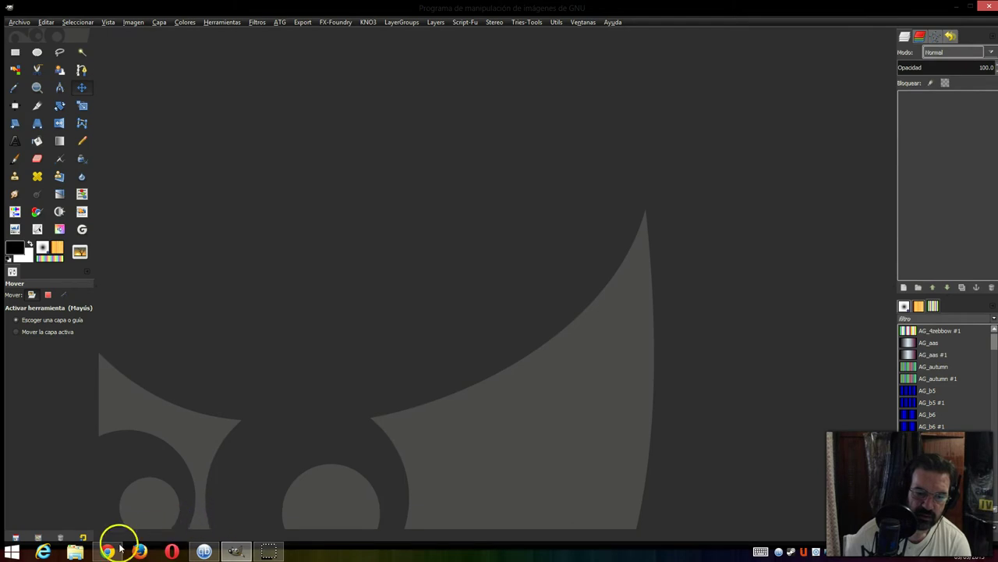
Return to the manual's description of the 'Escoger una capa o guía' option.
click(107, 552)
Scroll the manual to the Move tool's Selección and Ruta mode descriptions, then return to GIMP.
scroll(150, 460, down, 3)
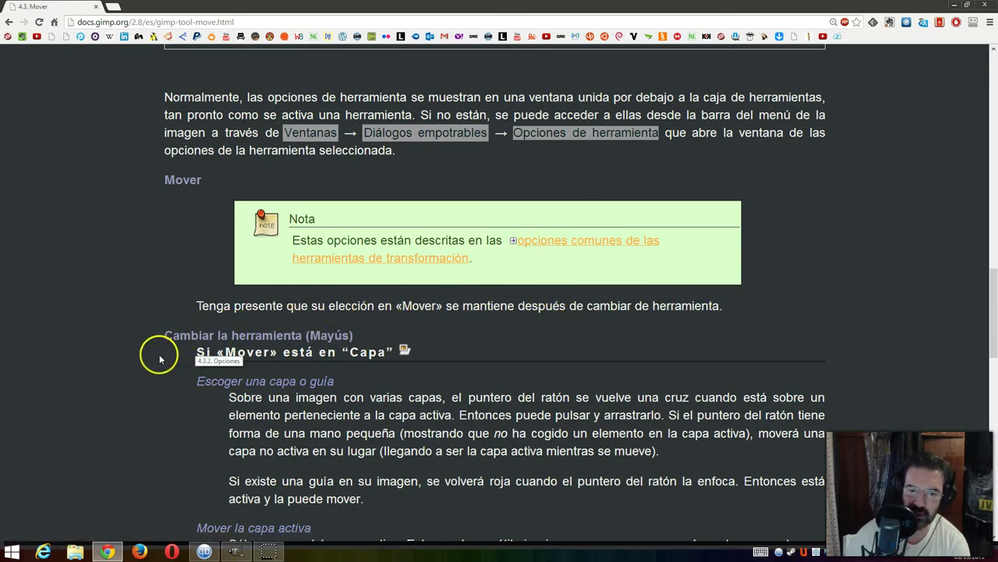
scroll(159, 359, down, 1)
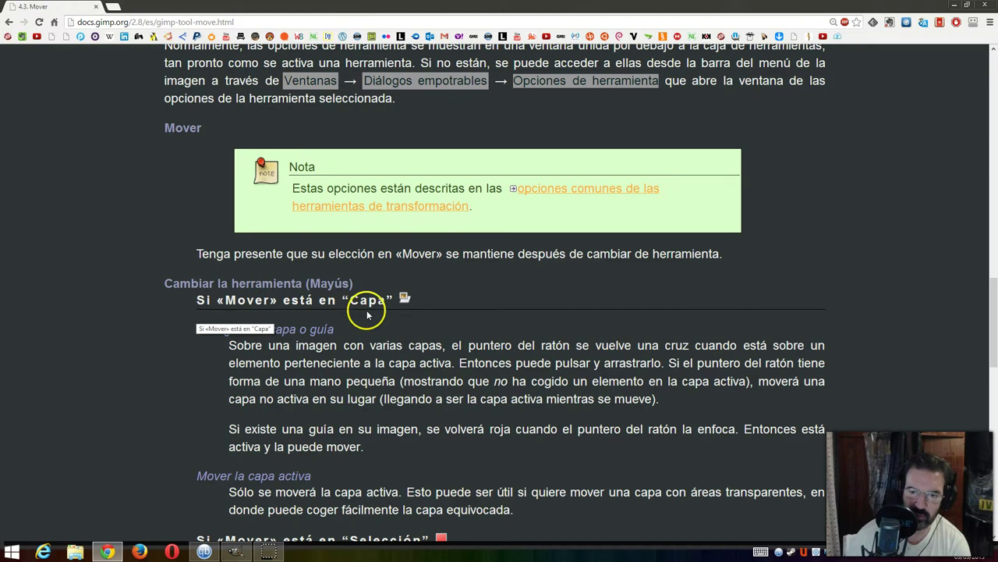
scroll(127, 366, down, 3)
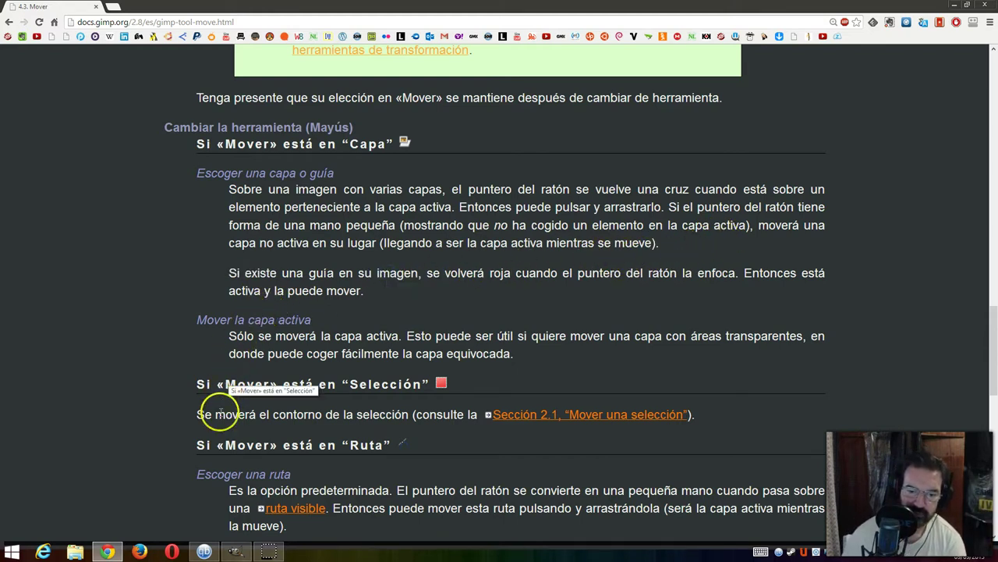
click(228, 548)
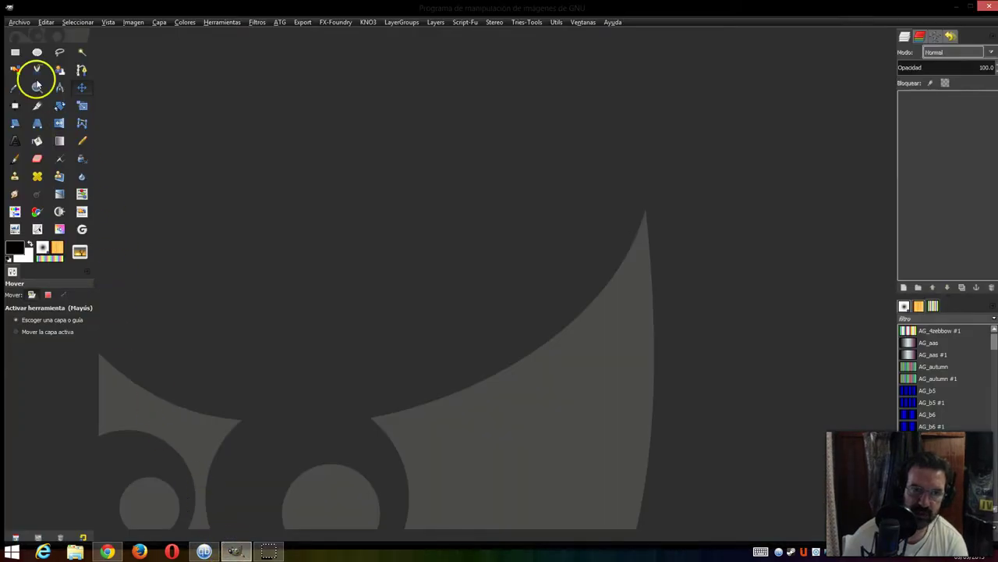
Create a new image from the A4 (300ppi) template.
click(16, 22)
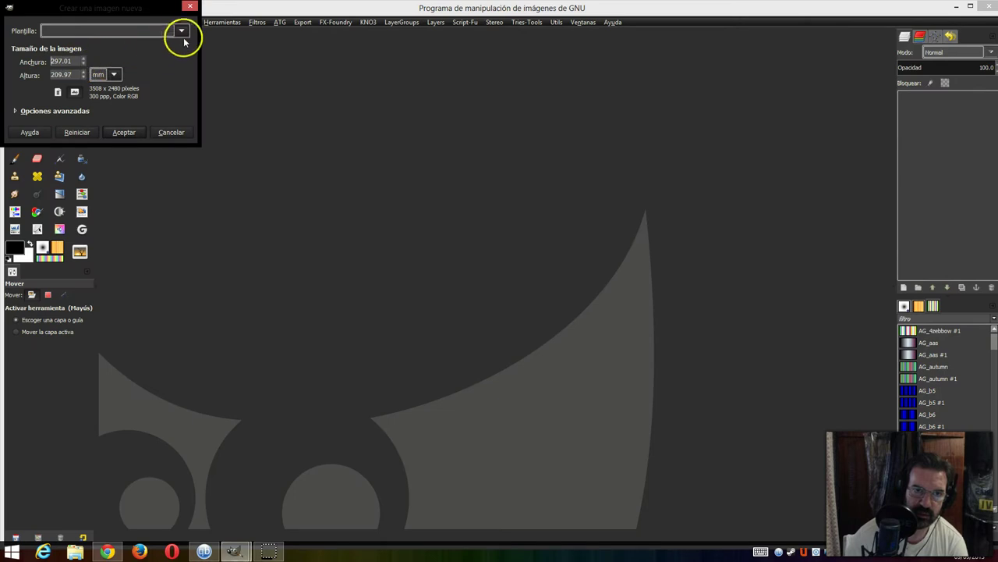
click(181, 33)
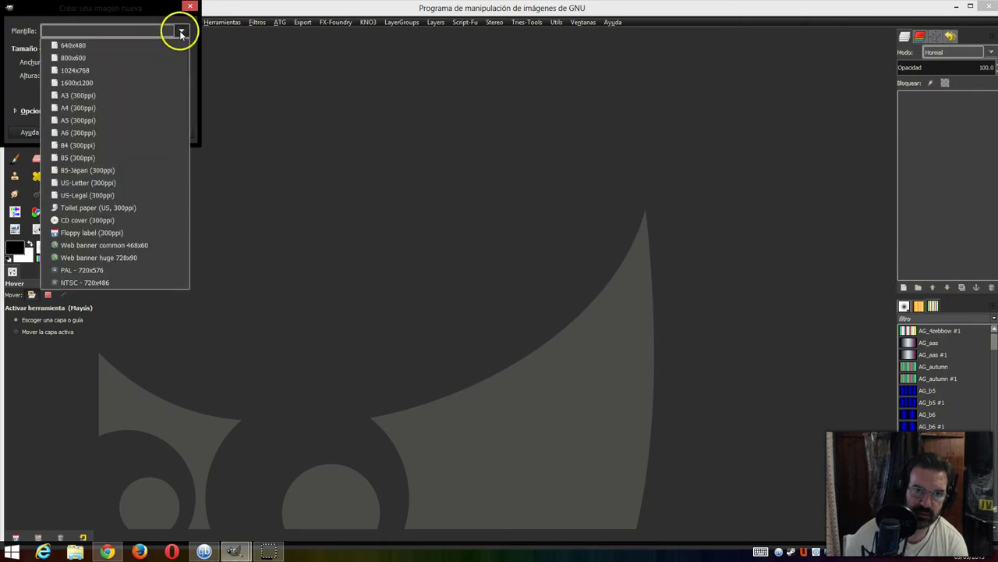
click(158, 107)
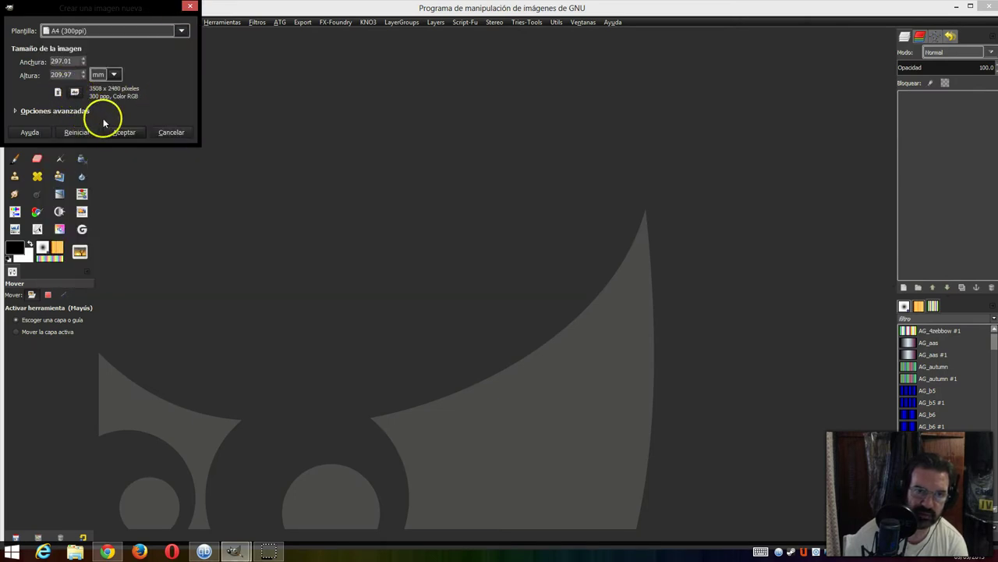
click(123, 131)
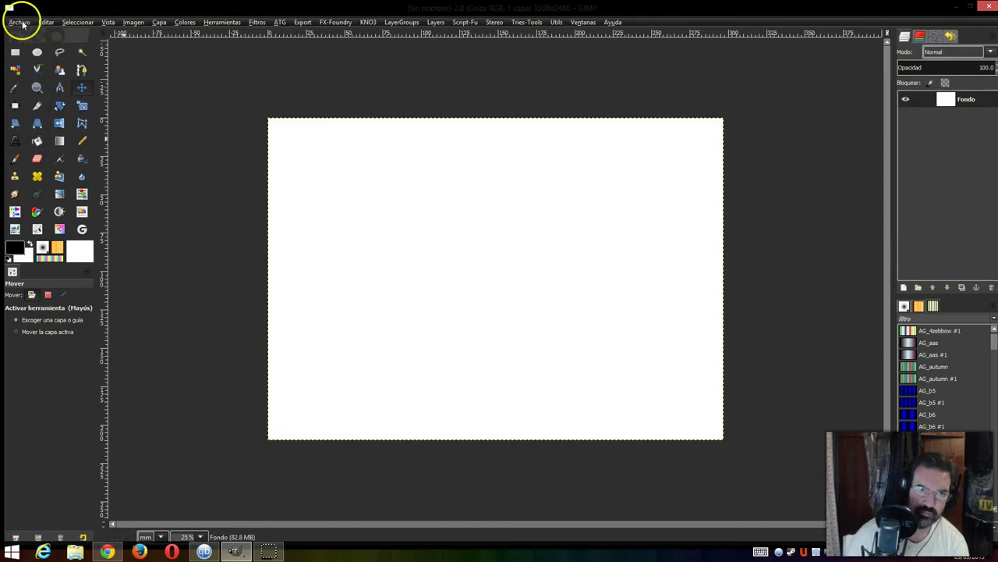
Open FOTOS/0029.jpg as a layer and drag the balloon photo near the page top.
click(22, 22)
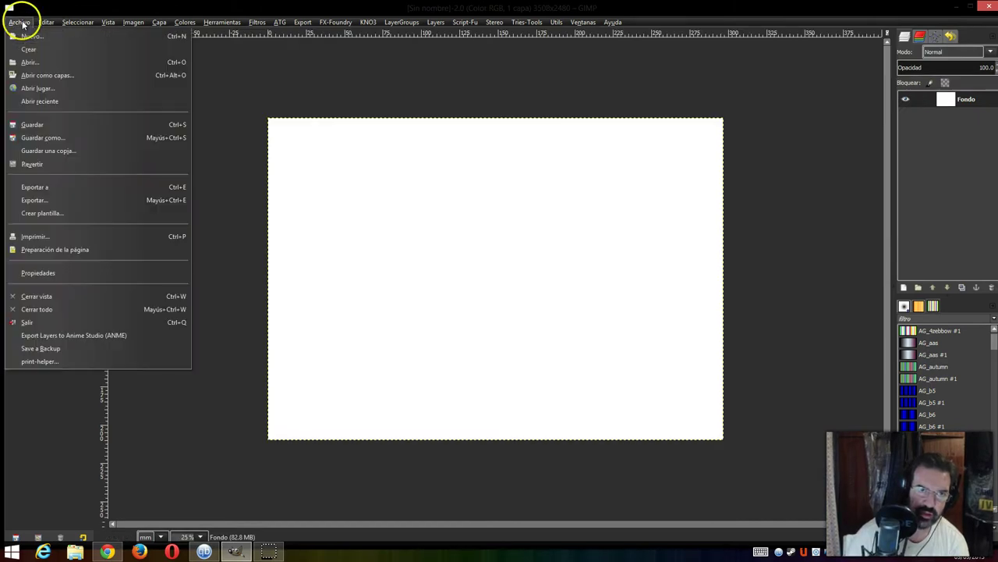
click(28, 62)
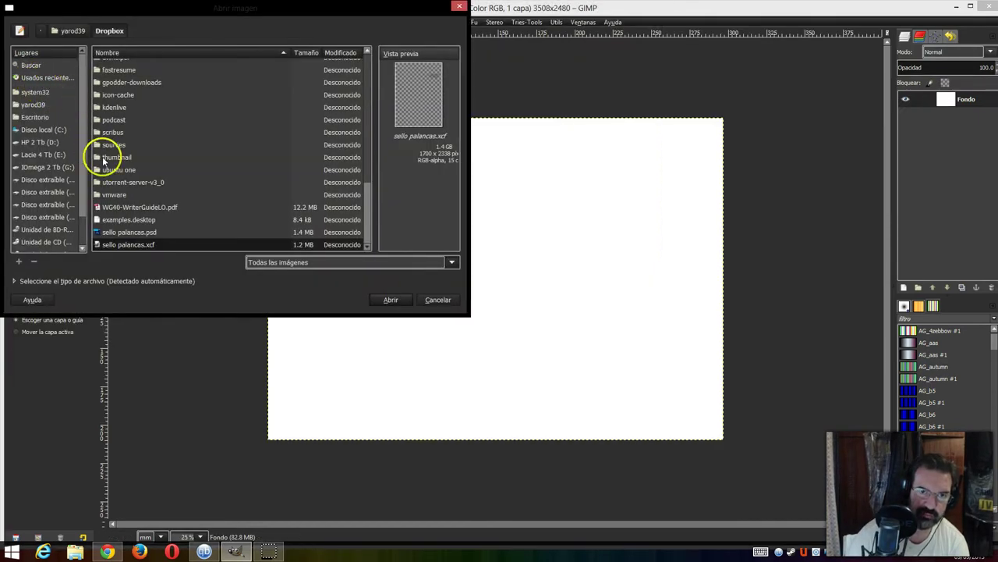
click(34, 105)
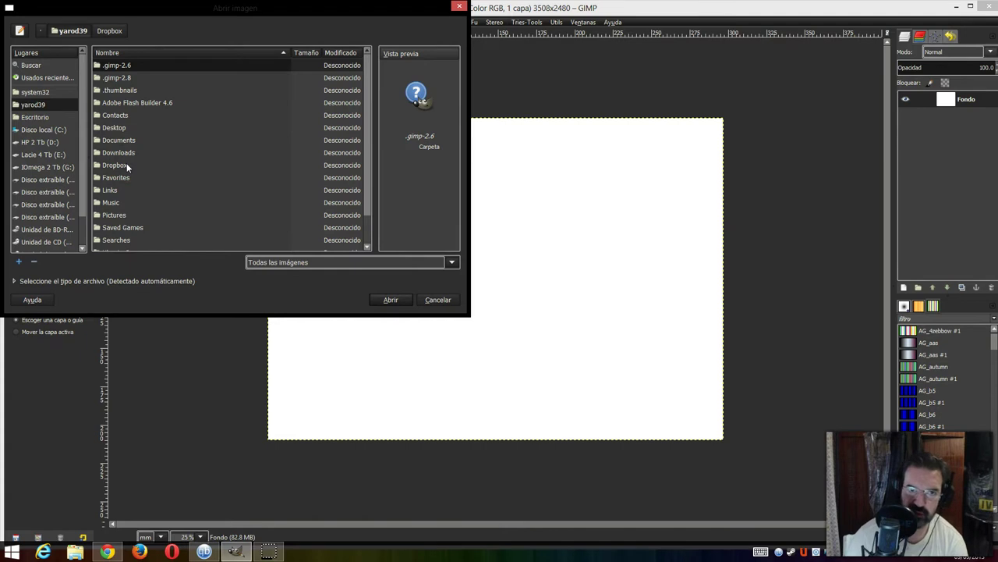
scroll(126, 166, down, 1)
double_click(120, 219)
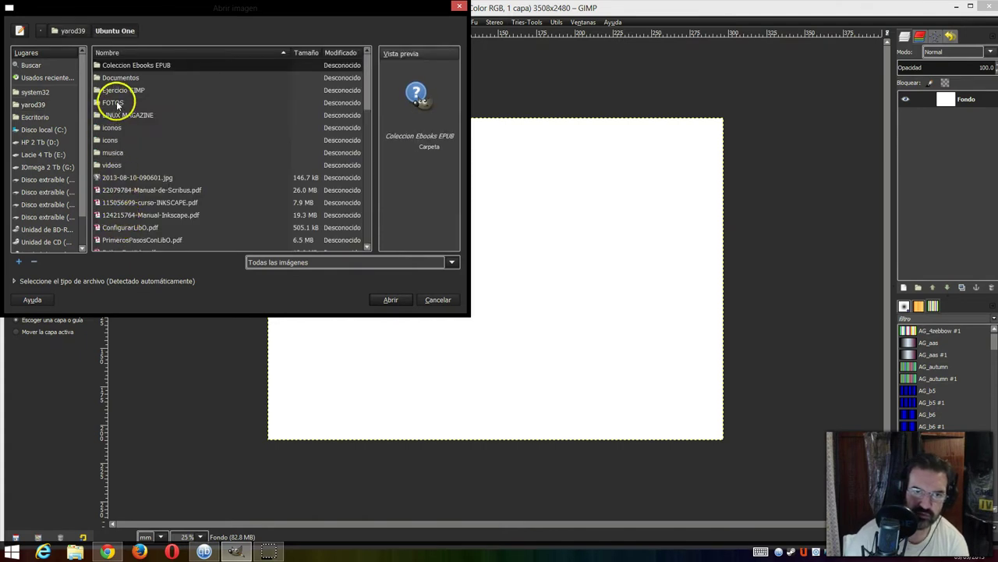
double_click(118, 105)
scroll(122, 138, down, 3)
scroll(123, 138, down, 3)
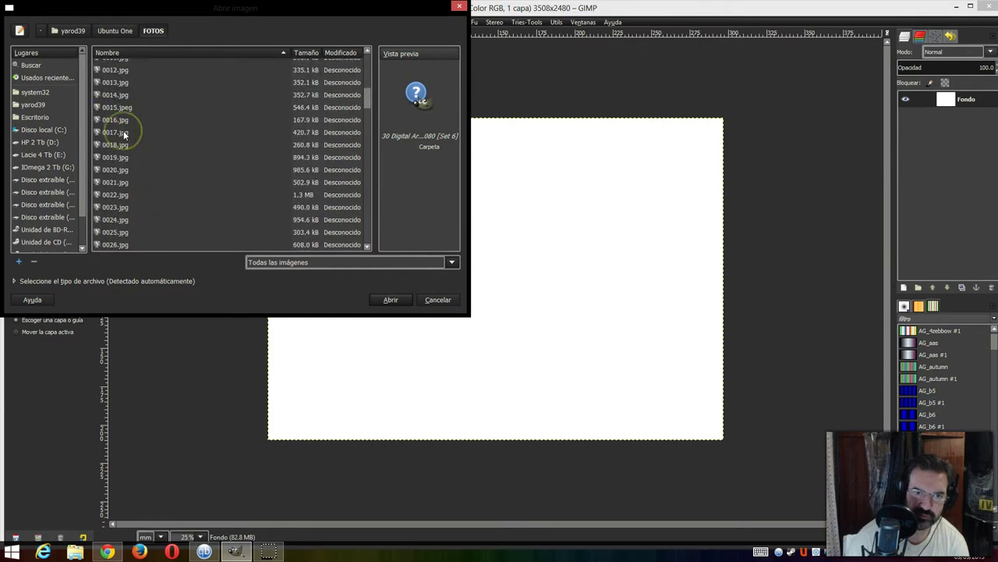
scroll(125, 137, down, 2)
click(122, 164)
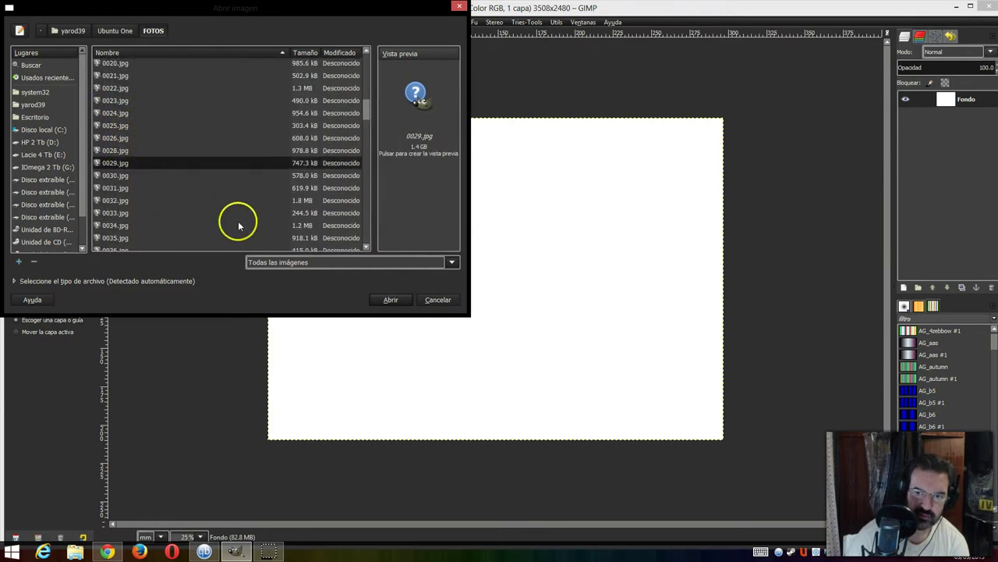
click(390, 299)
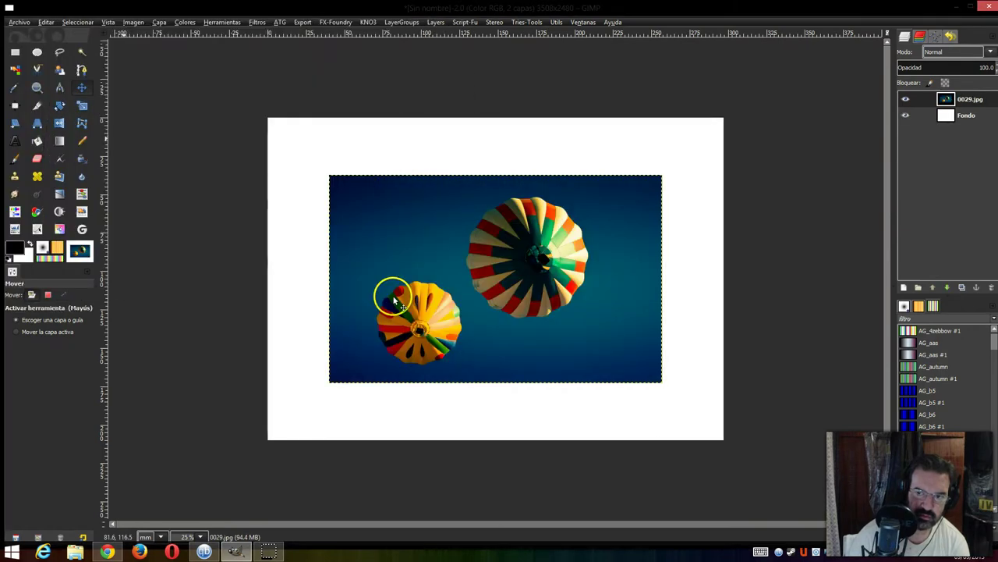
drag(428, 269, 371, 222)
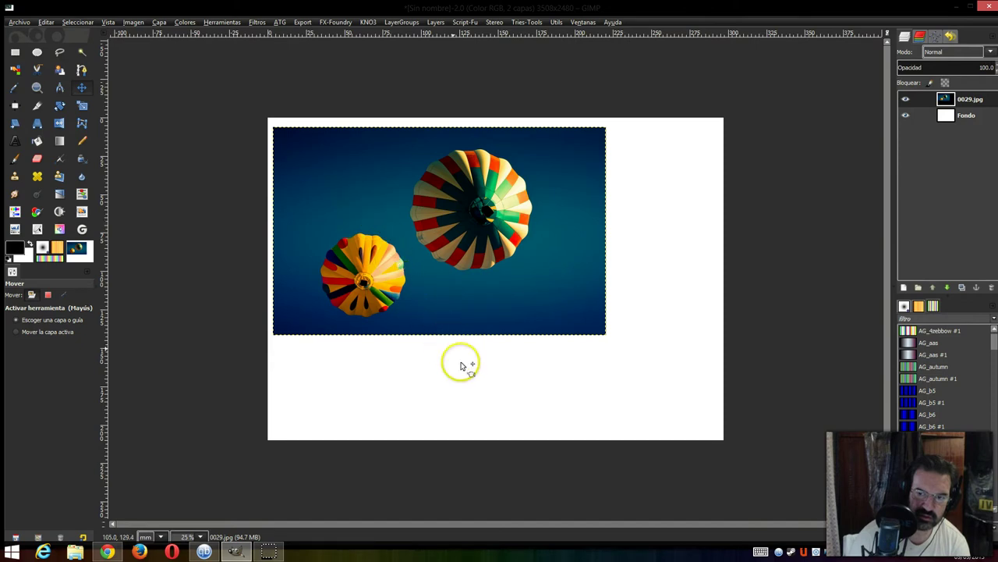
mouse_move(430, 273)
mouse_down()
mouse_move(505, 308)
mouse_move(553, 231)
mouse_move(543, 258)
mouse_move(522, 272)
mouse_up()
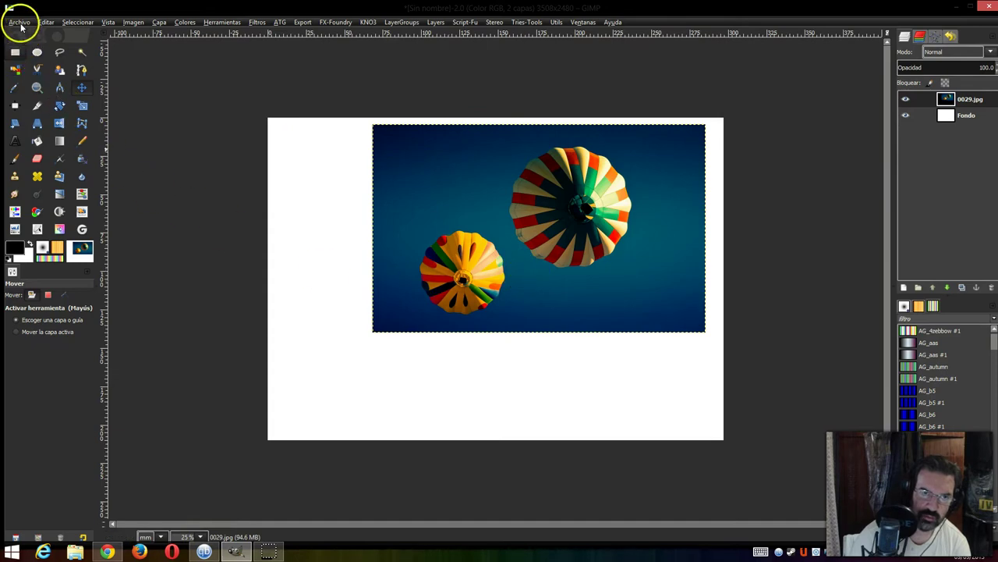
Open 0030.jpg as a layer and move the dog photo to the page's lower left.
click(19, 23)
click(28, 63)
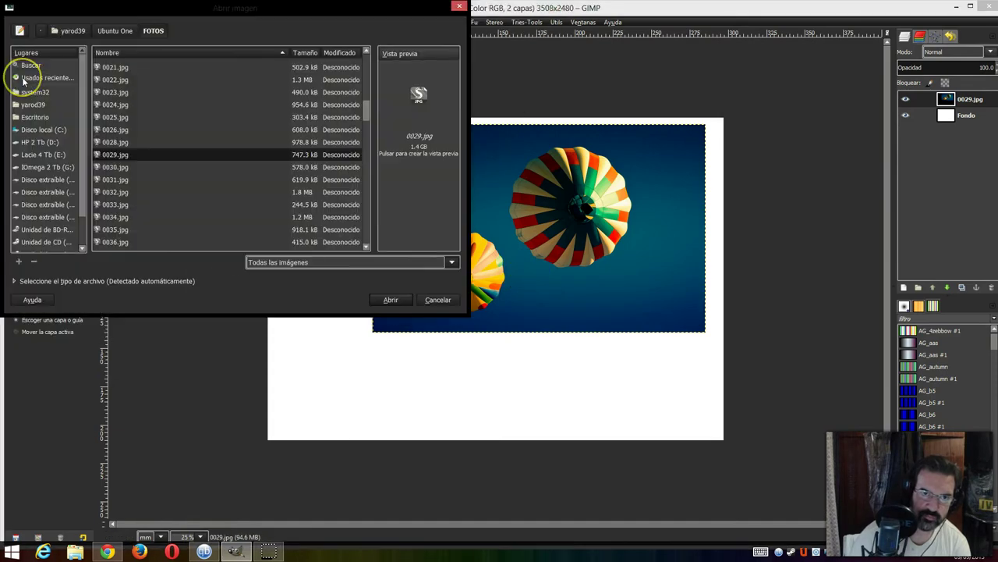
double_click(133, 167)
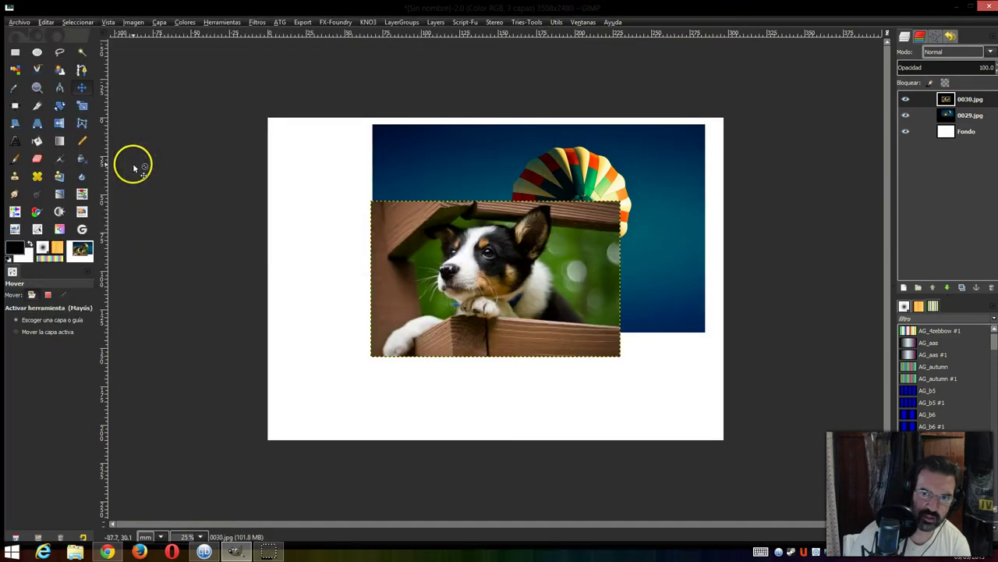
drag(475, 283, 390, 357)
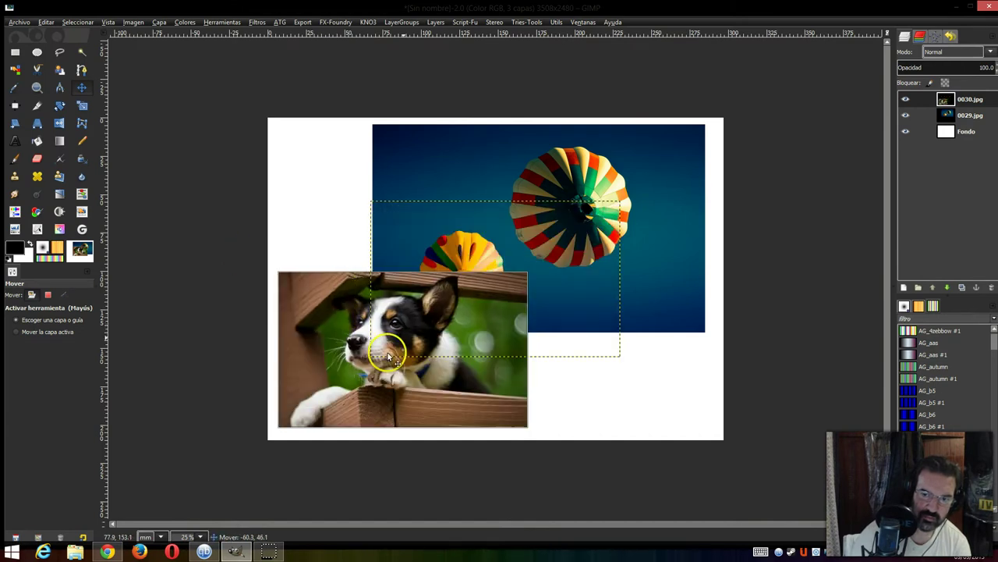
Shift the balloon photo right to the page edge and nudge the dog photo slightly left.
click(399, 216)
drag(400, 219, 419, 213)
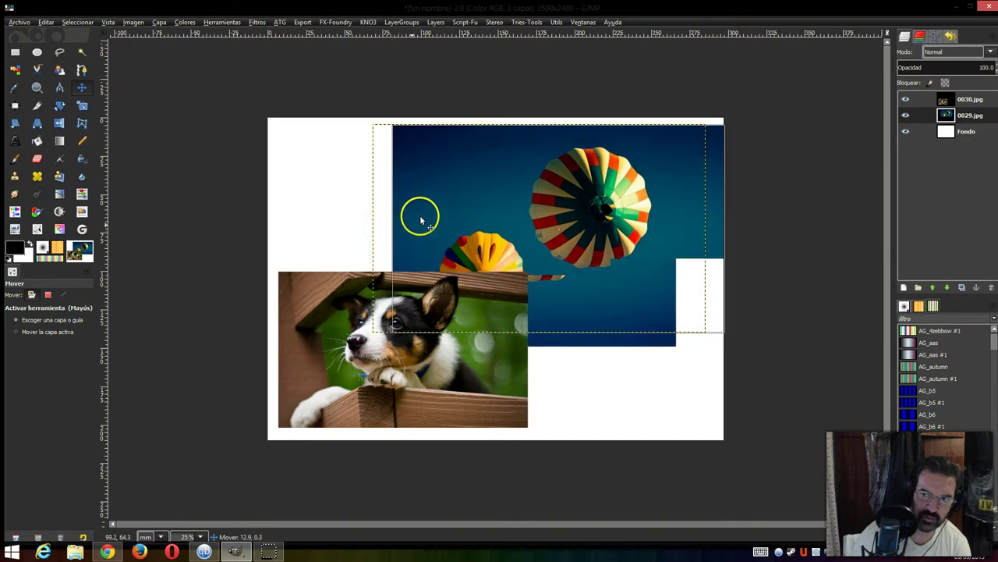
click(351, 310)
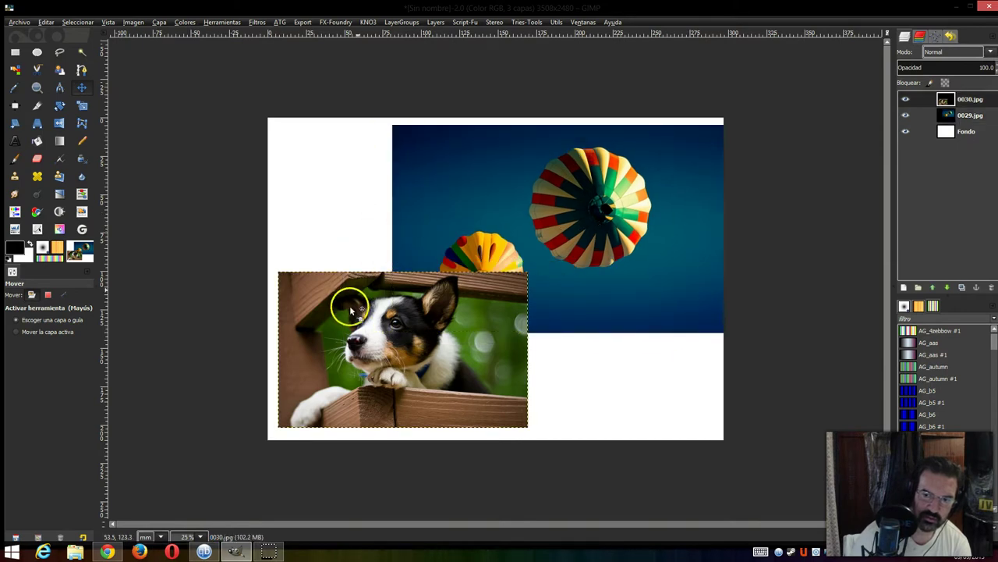
click(351, 309)
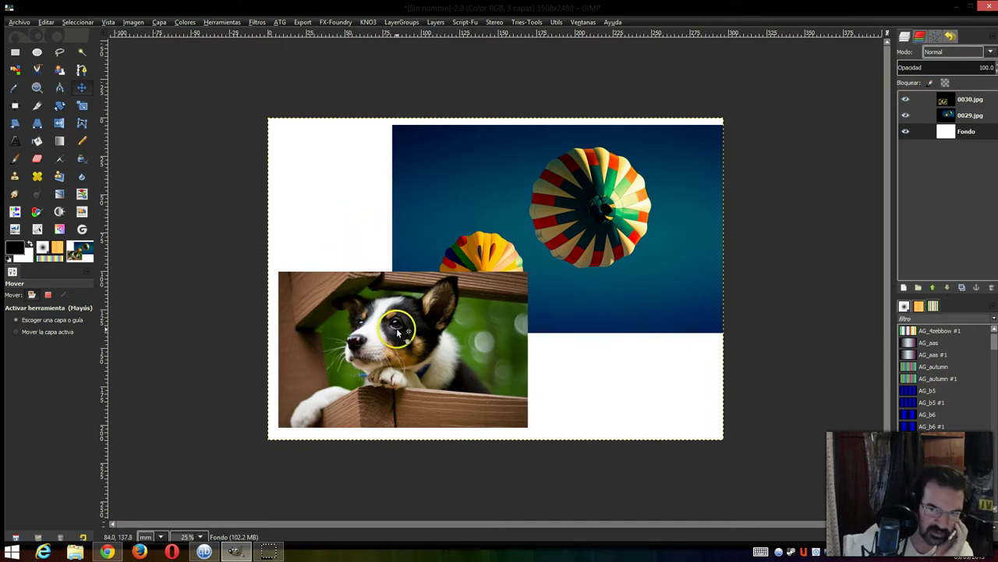
click(398, 332)
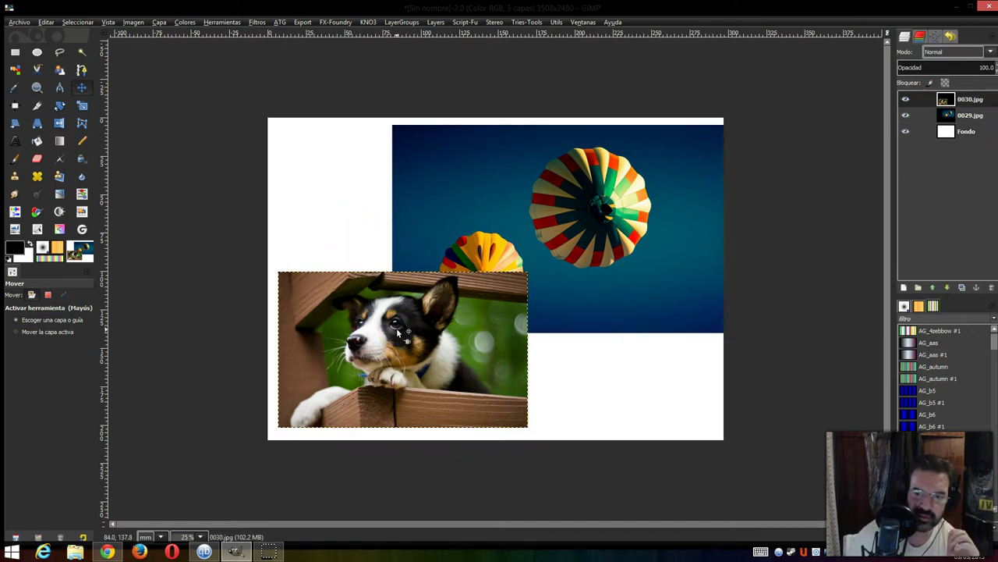
drag(438, 331, 394, 333)
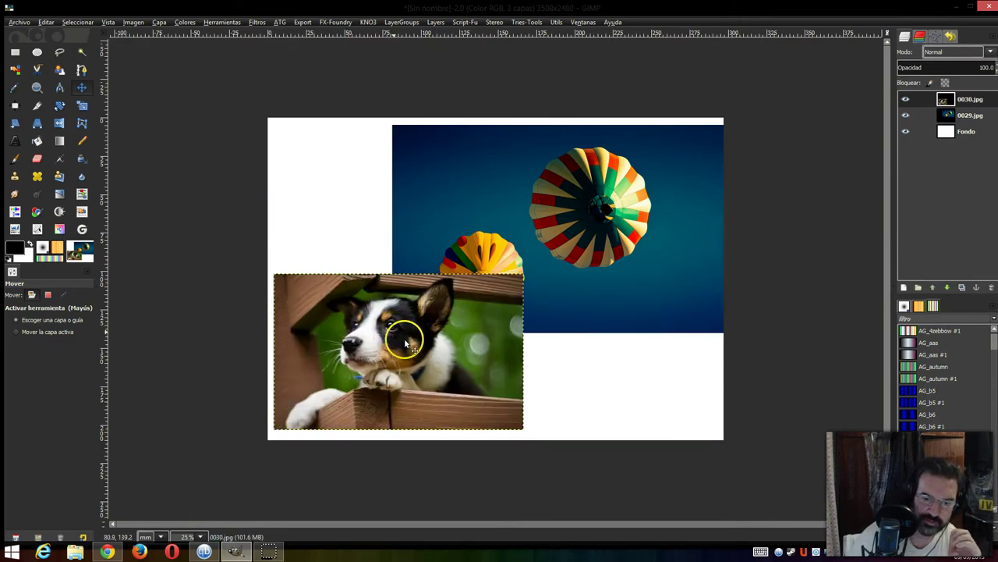
Review the Move tool mode descriptions in the Chrome manual, then return to GIMP.
click(108, 552)
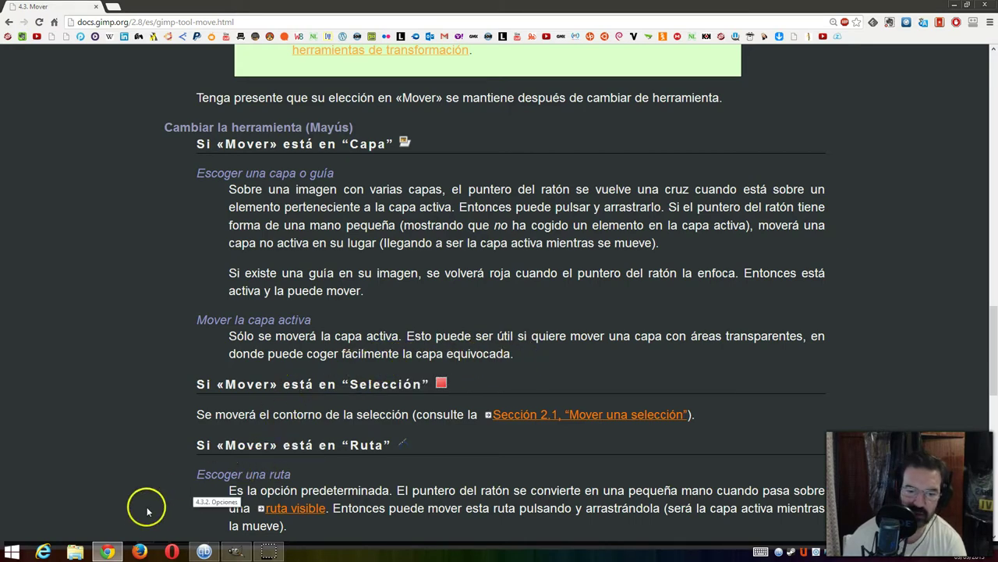
click(232, 551)
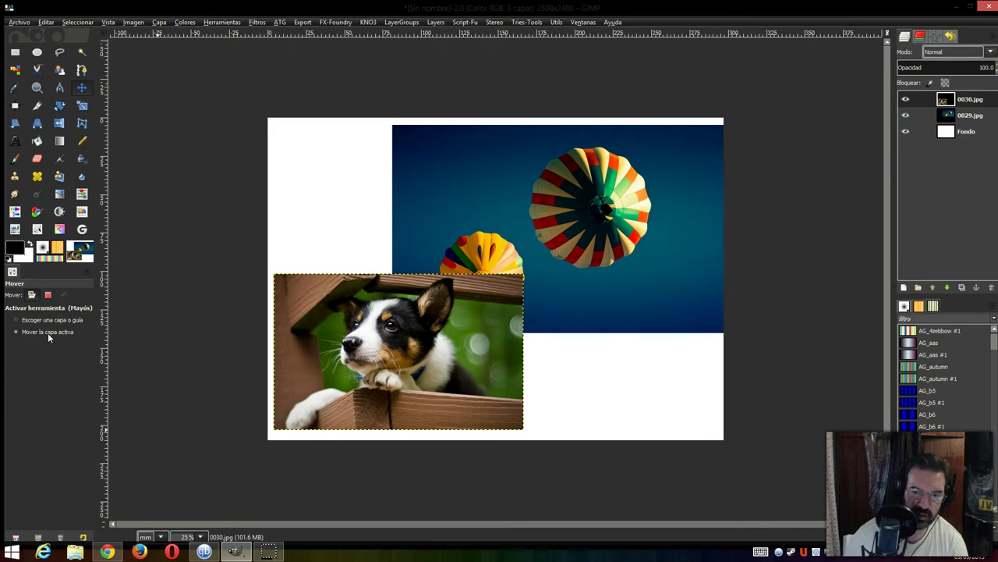
With the Move tool in Layer mode, nudge the dog photo layer slightly, then bring the manual forward.
drag(529, 211, 395, 203)
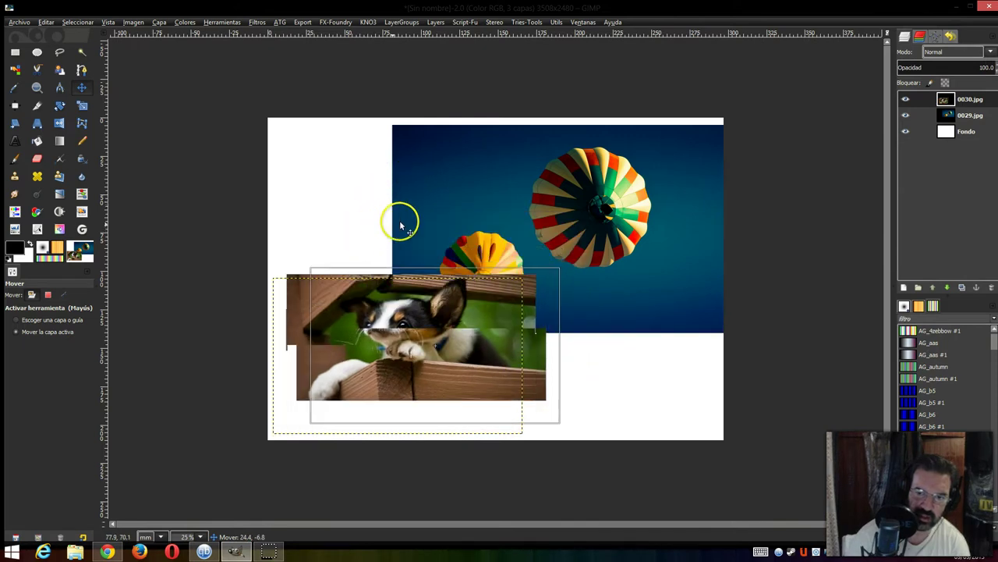
drag(395, 203, 363, 227)
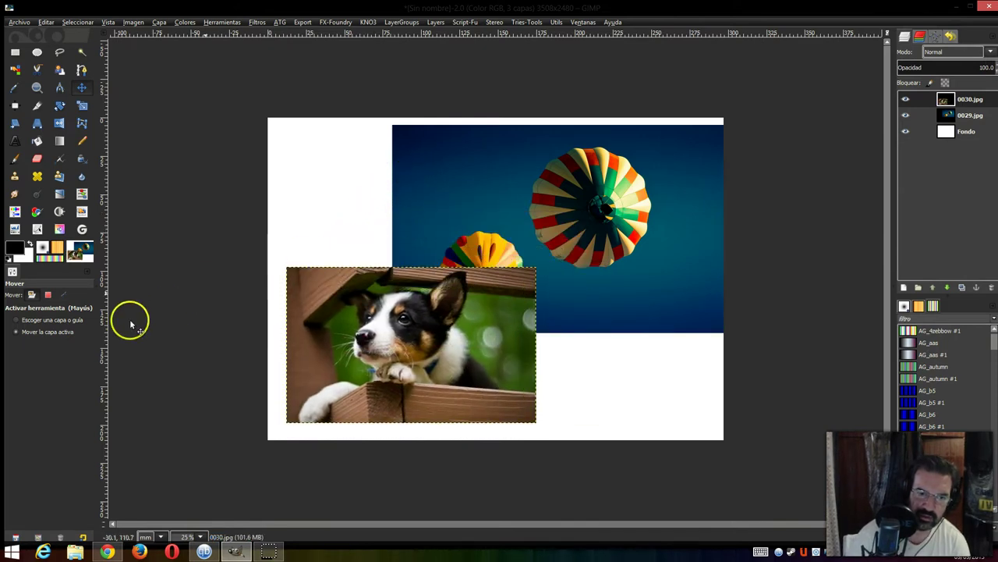
click(499, 234)
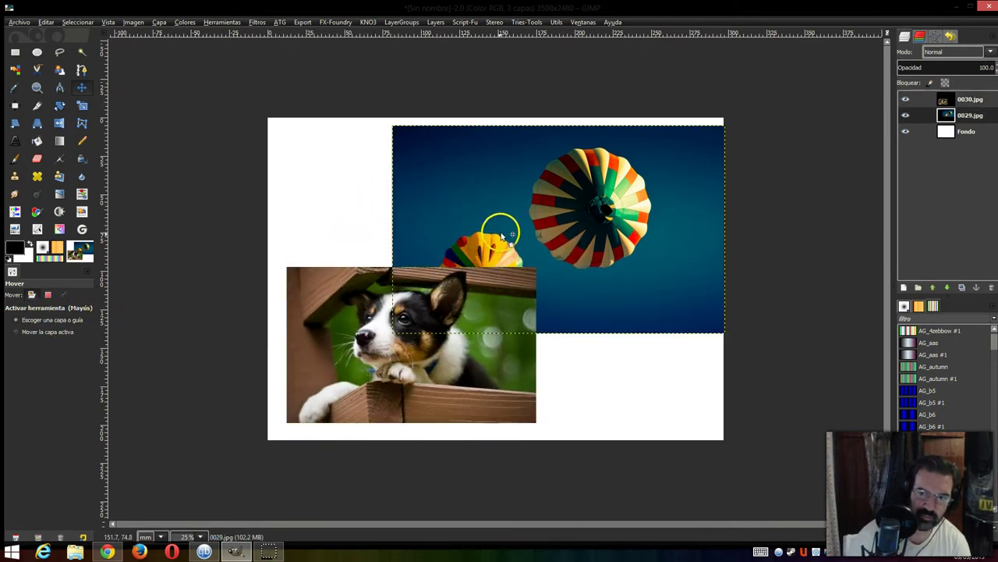
click(340, 331)
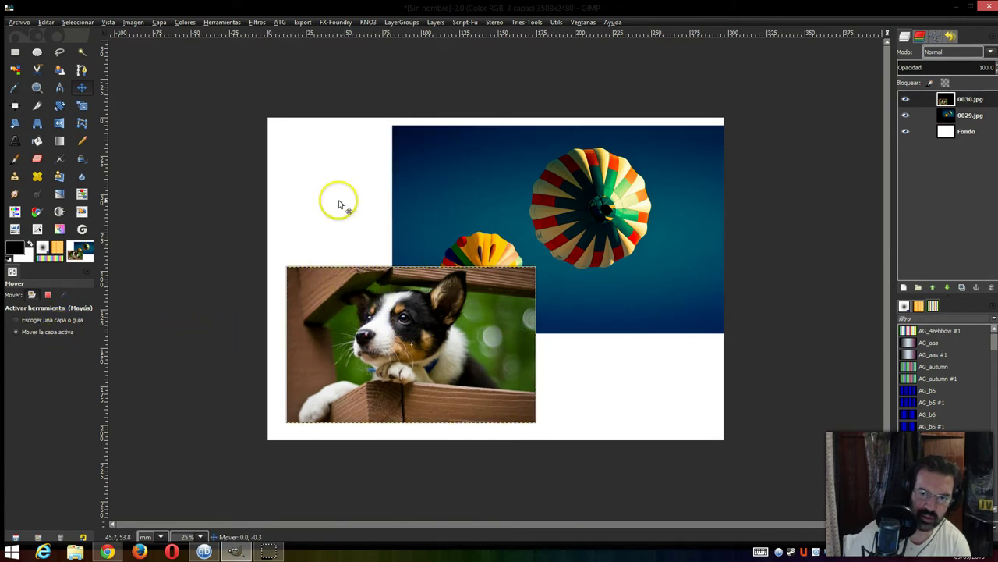
mouse_move(336, 204)
mouse_down()
mouse_move(451, 166)
mouse_move(345, 212)
mouse_up()
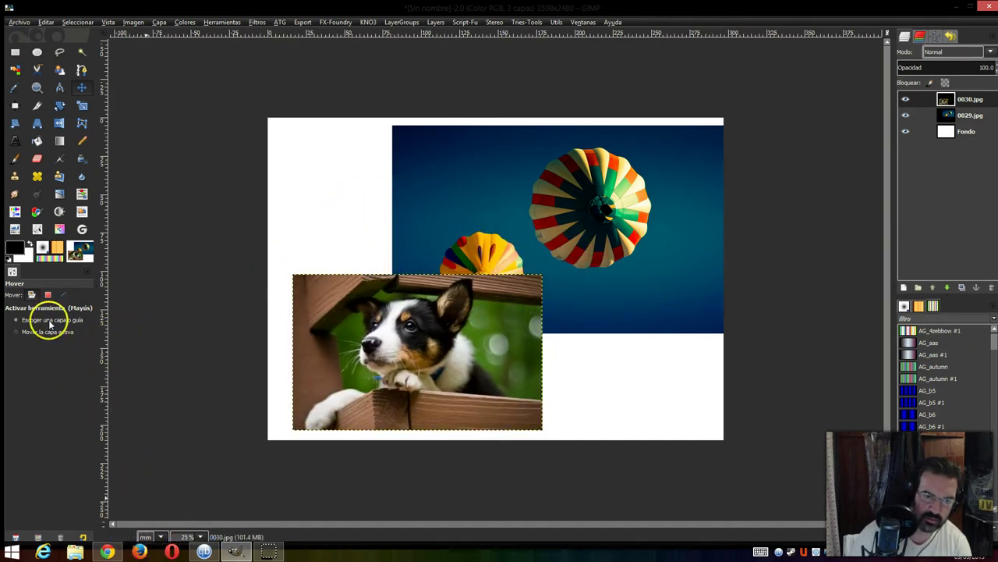
click(107, 552)
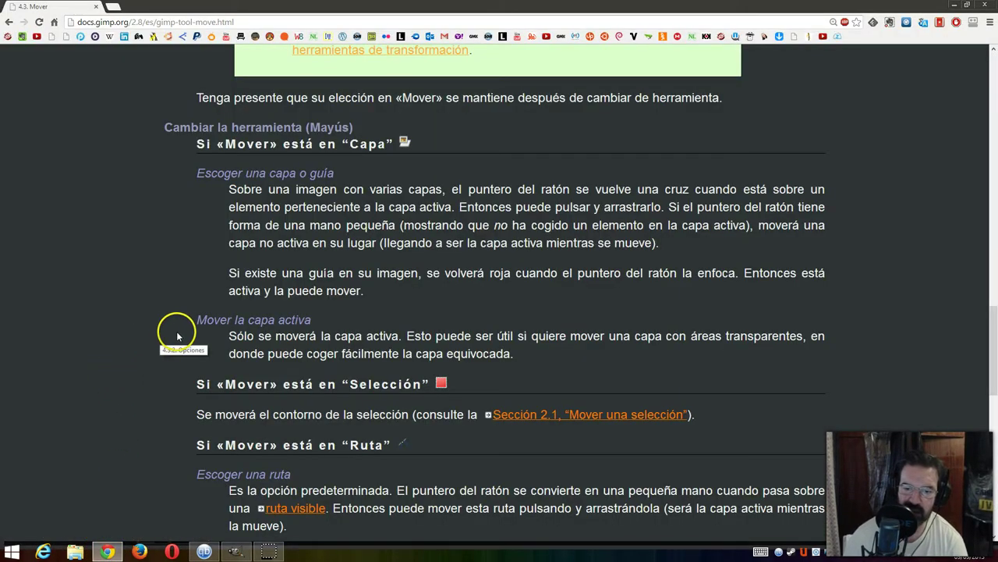
Scroll the manual down to the Ruta section on moving paths, then return to GIMP.
scroll(178, 337, down, 2)
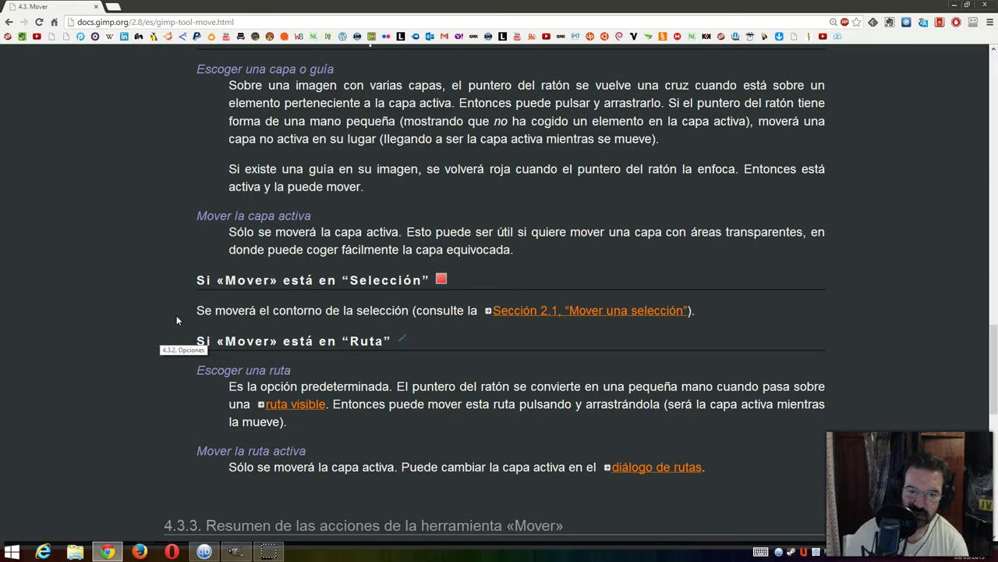
click(235, 551)
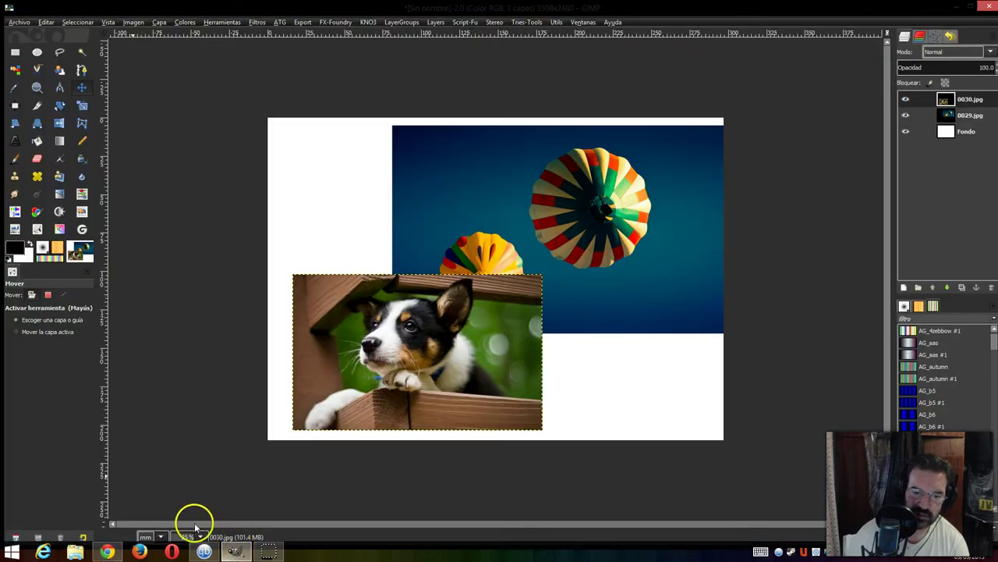
Draw a rectangle selection across the collage centre in Quick Mask mode, leaving Quick Mask off.
click(105, 529)
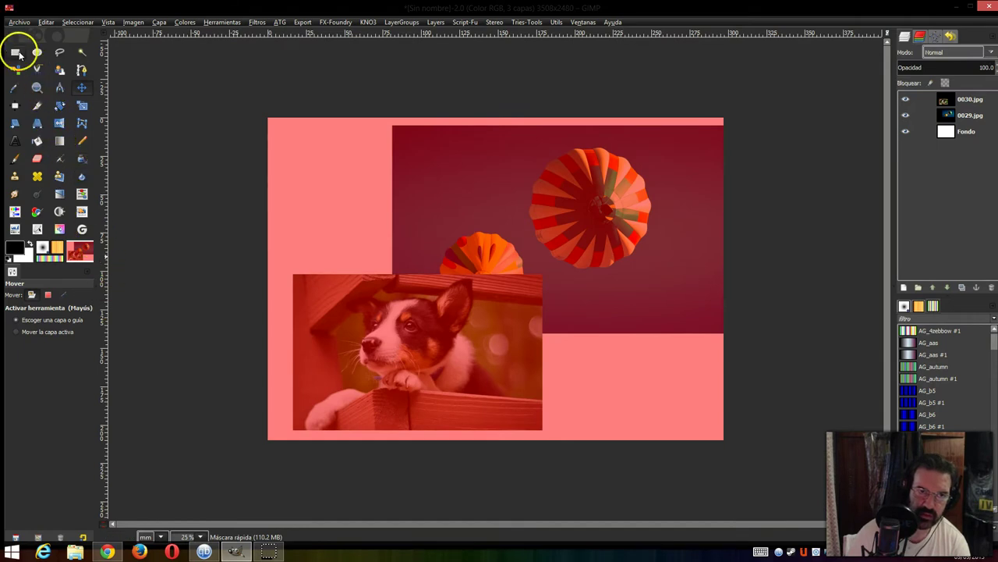
click(16, 52)
drag(333, 169, 617, 383)
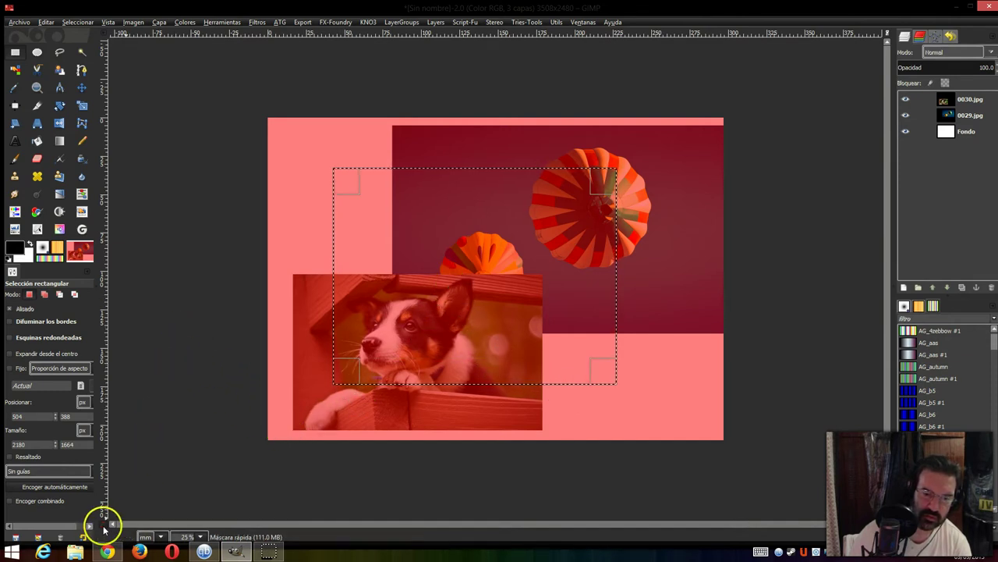
click(103, 529)
click(103, 529)
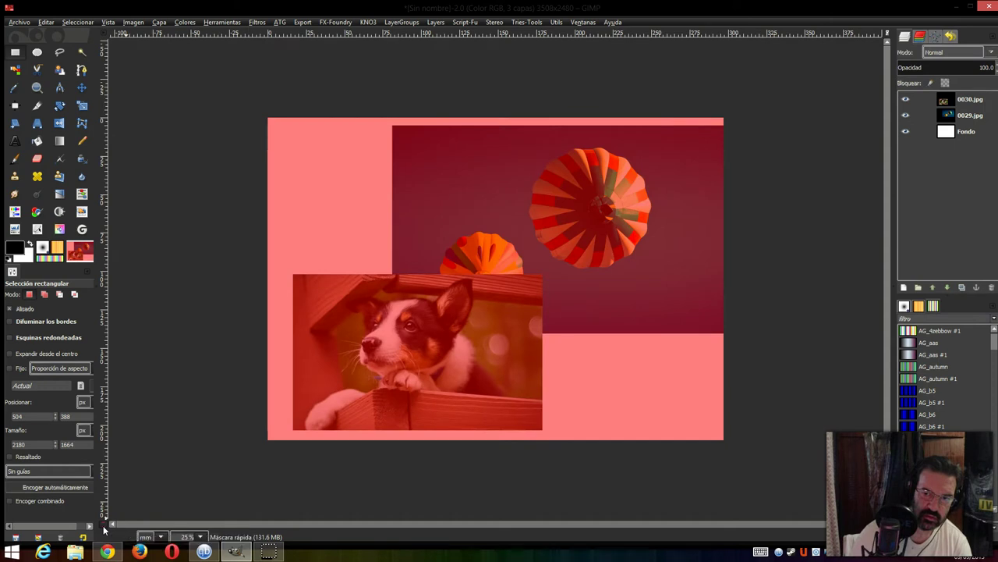
click(103, 529)
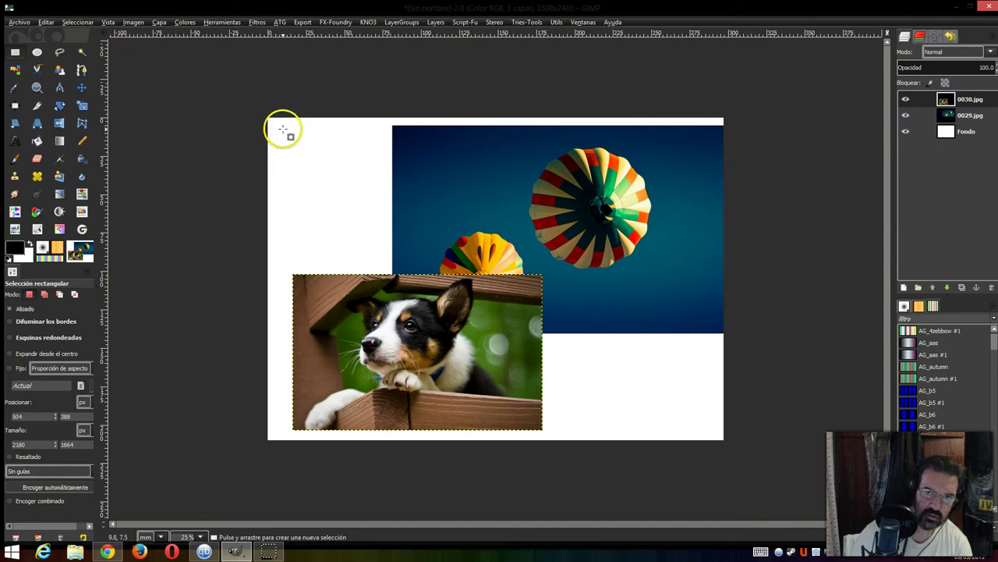
Select a rectangle from the upper-left down past the dog photo and show it as a quick mask.
drag(291, 137, 530, 338)
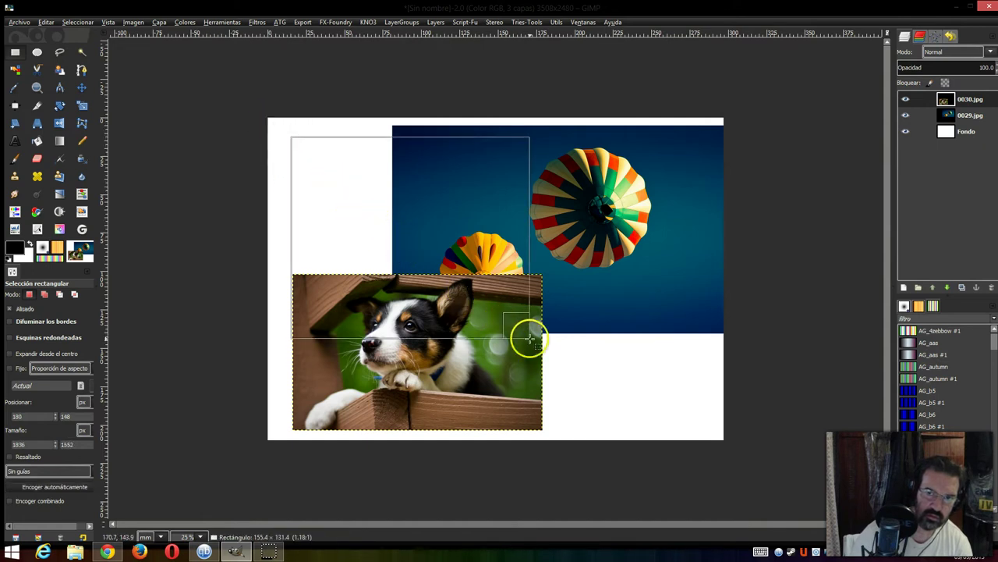
drag(530, 338, 606, 406)
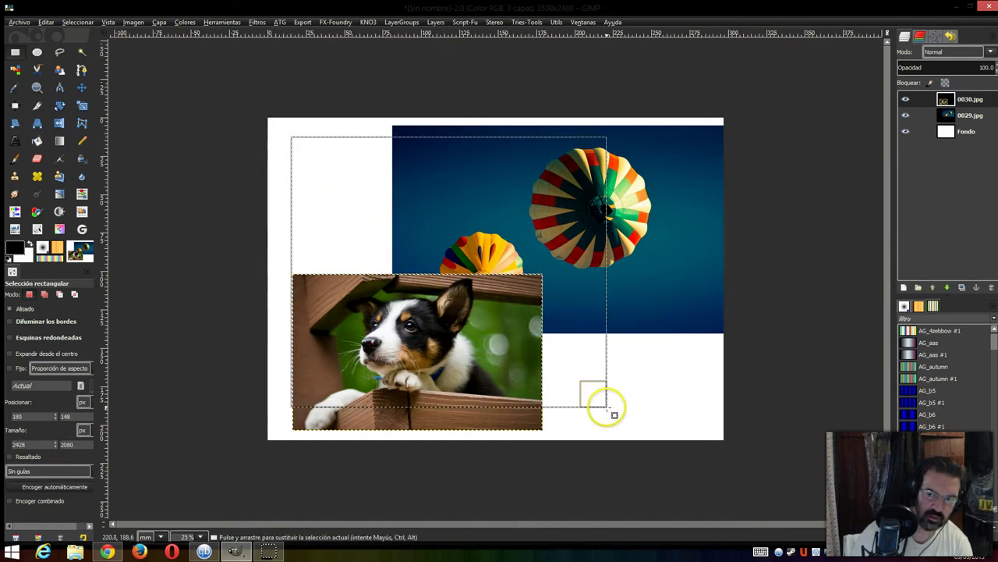
right_click(402, 266)
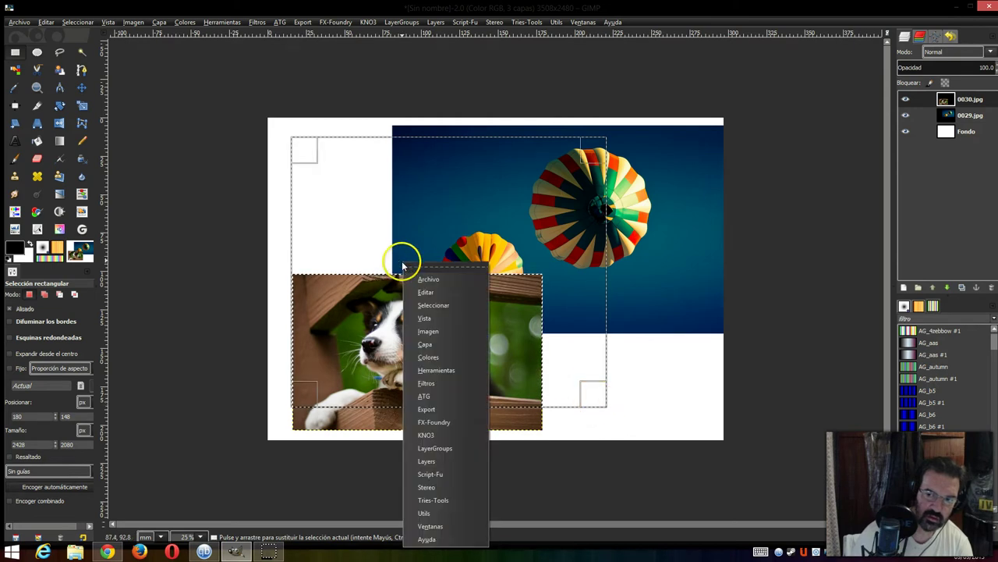
mouse_move(433, 305)
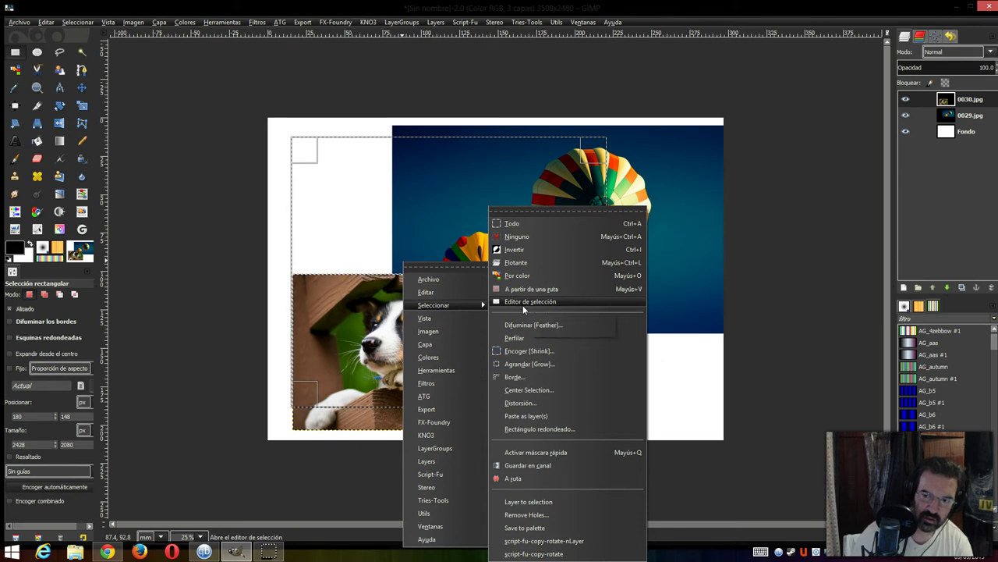
click(552, 451)
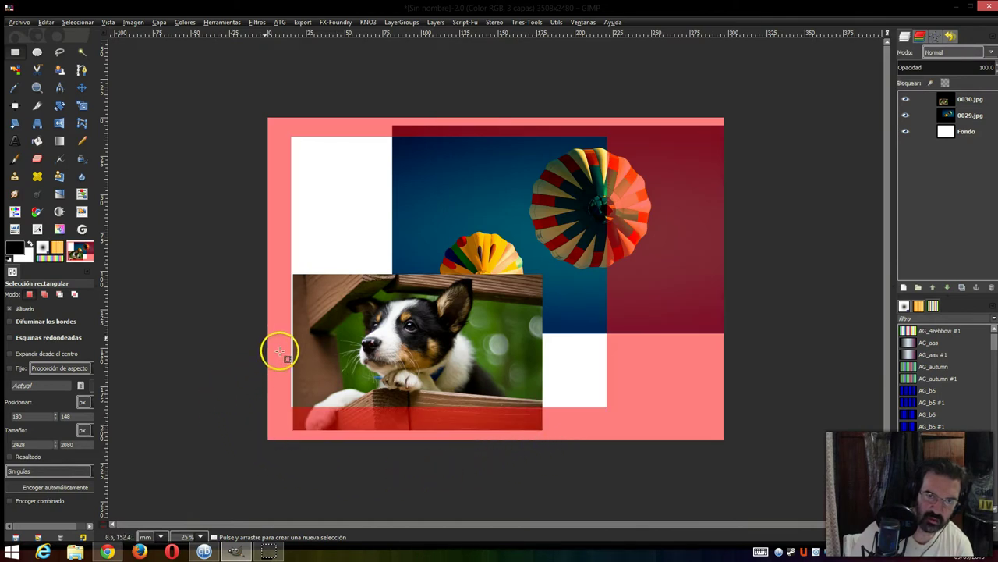
Drag the Fondo background layer with the Move tool, then realign it with the canvas edges.
click(81, 88)
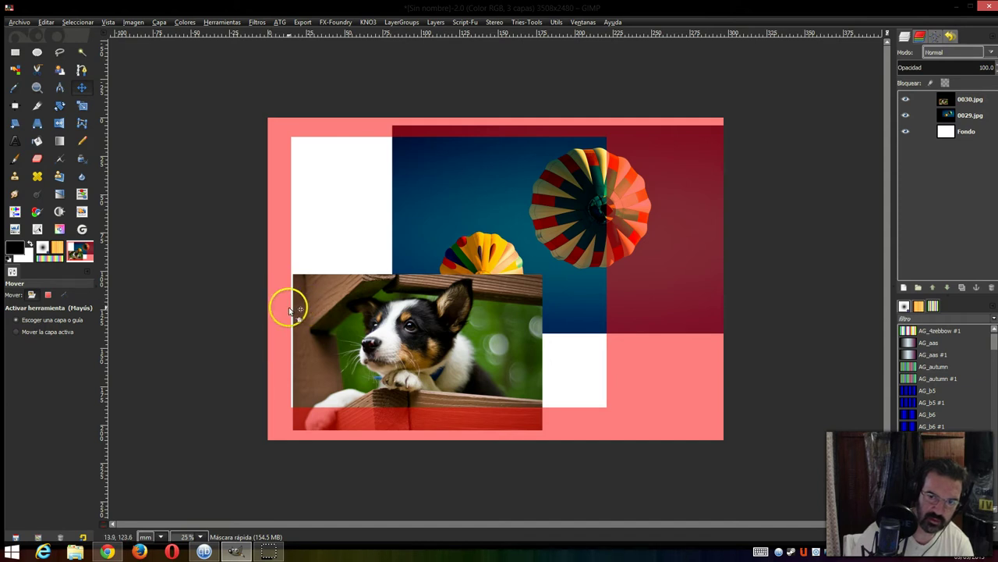
mouse_move(291, 310)
mouse_down()
mouse_move(265, 312)
mouse_move(279, 313)
mouse_up()
drag(286, 315, 282, 308)
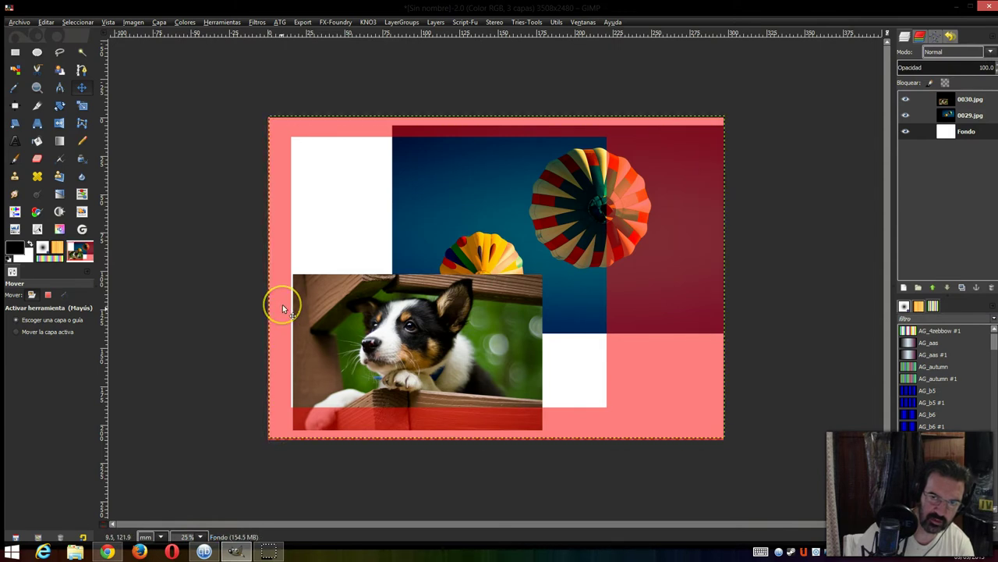
drag(282, 304, 282, 311)
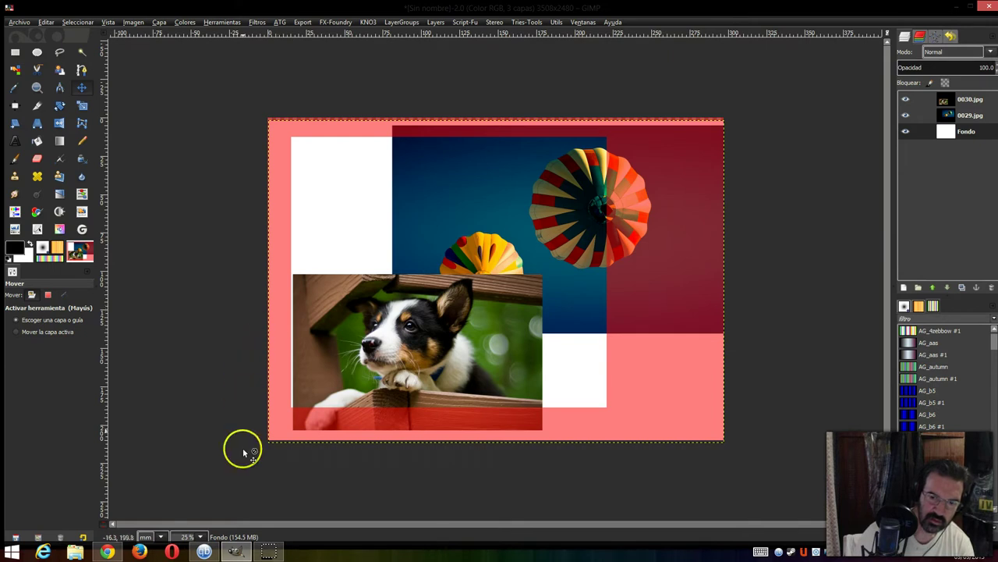
Turn Quick Mask off, convert the rectangle selection to a path, and shift the dog photo right.
click(106, 527)
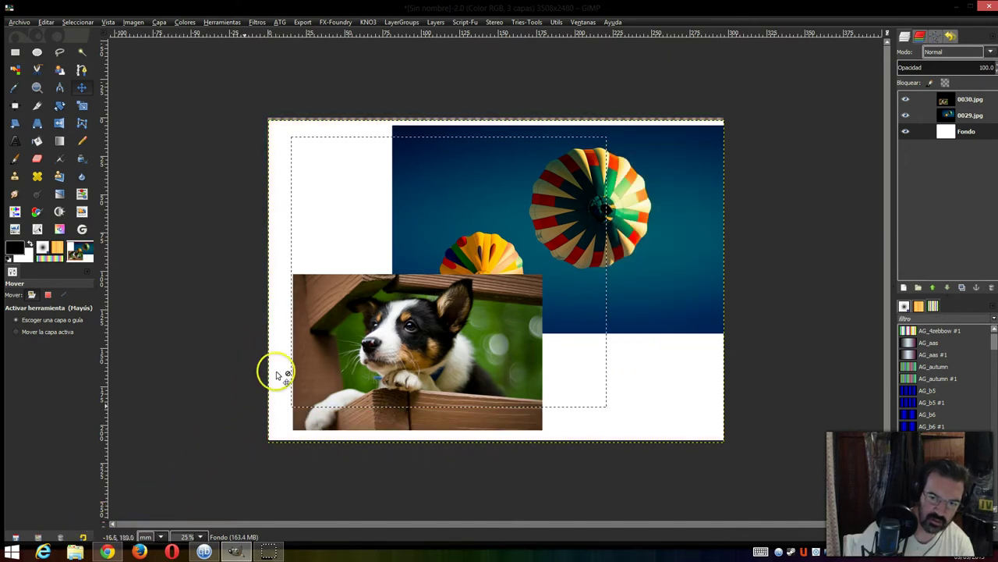
drag(299, 375, 355, 373)
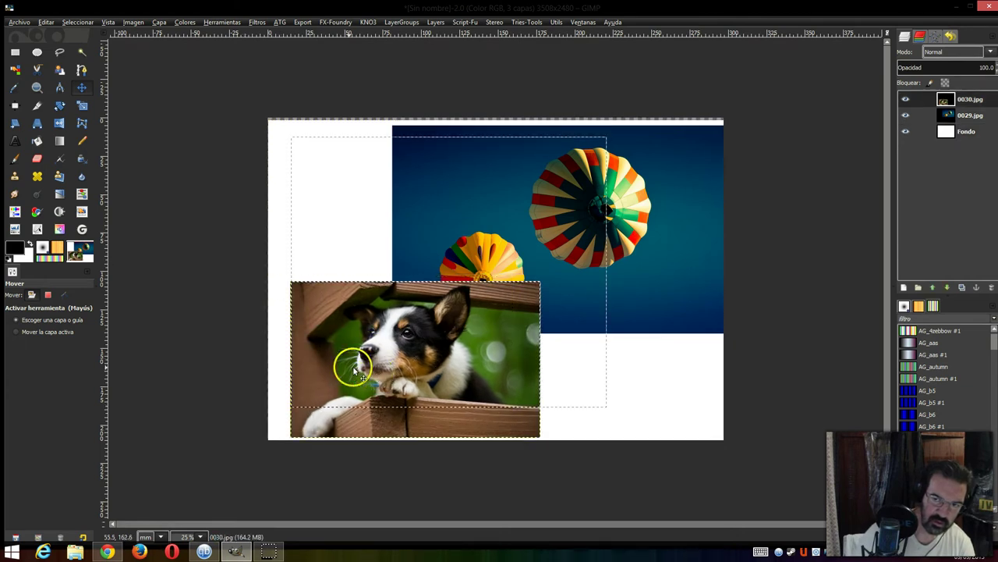
right_click(348, 266)
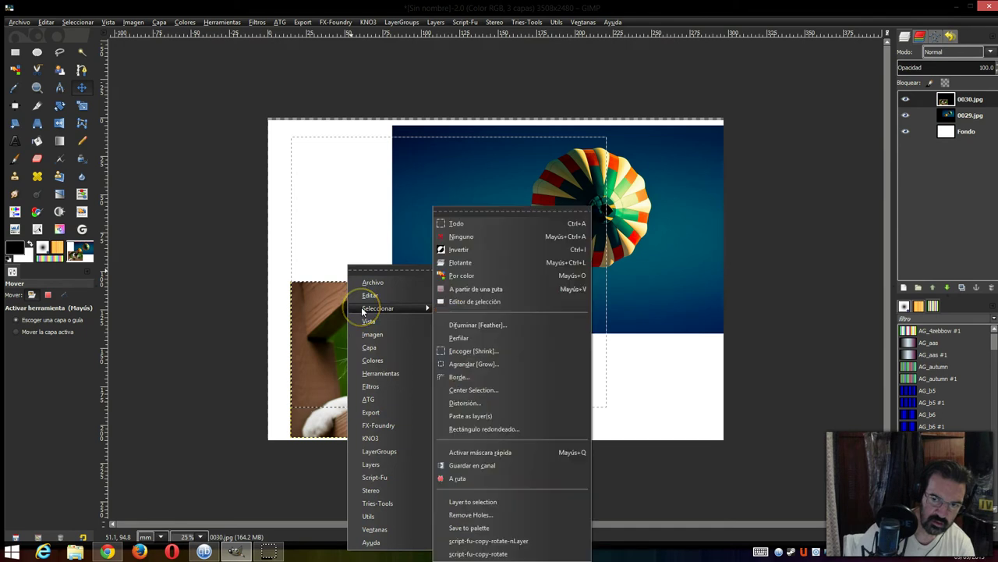
mouse_move(379, 308)
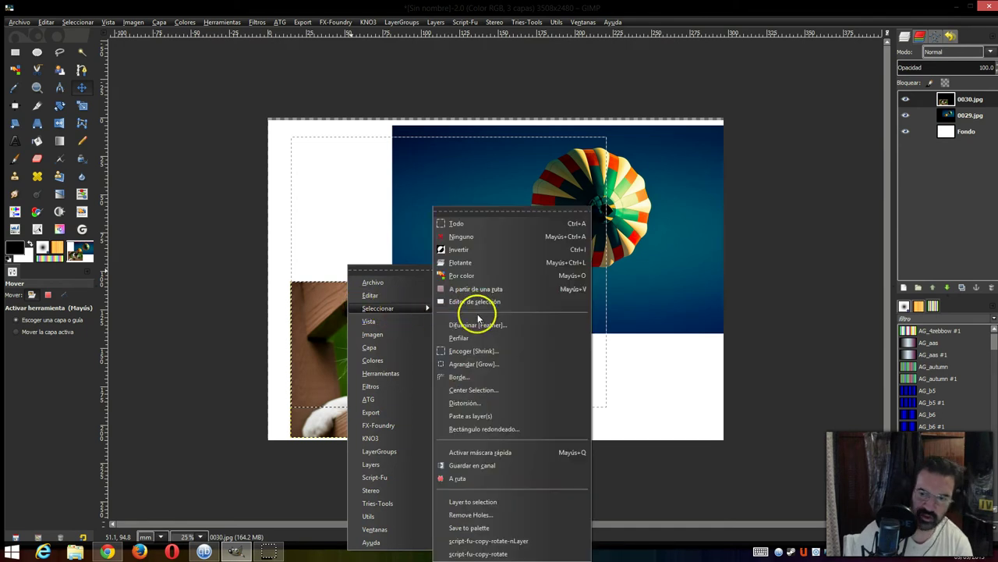
click(471, 483)
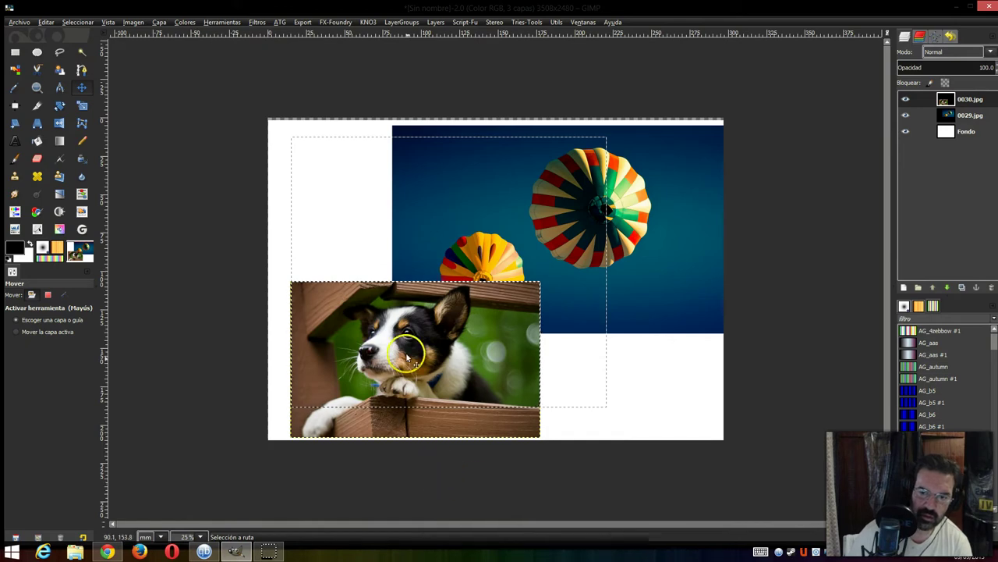
drag(407, 357, 434, 357)
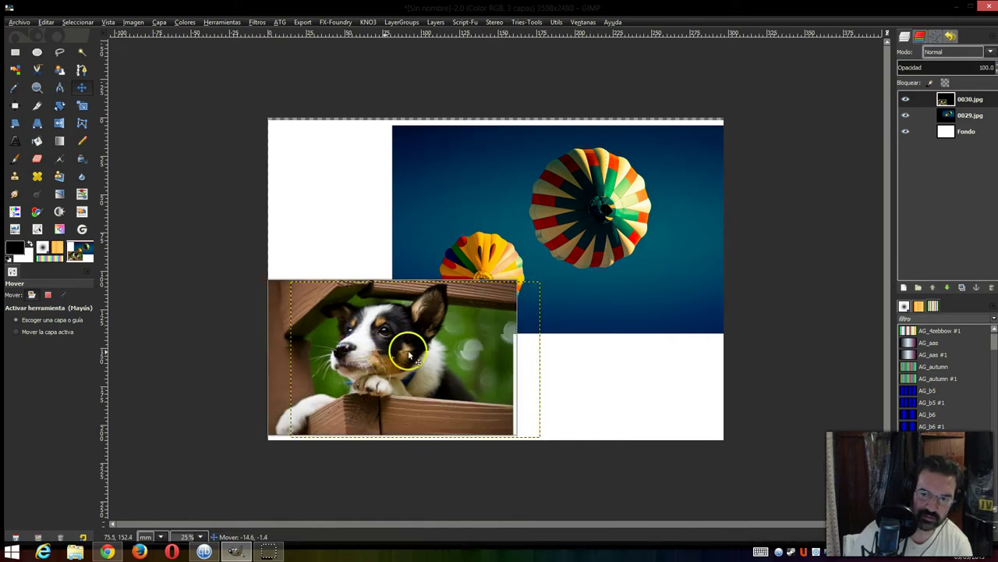
click(107, 551)
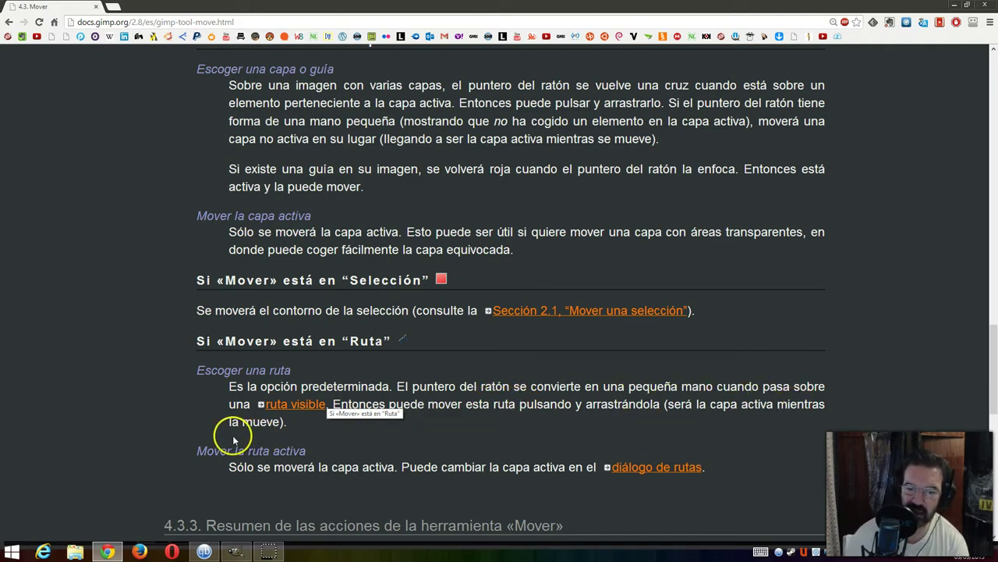
Scroll the manual to 4.3.3 Resumen de las acciones, then return to GIMP.
scroll(216, 438, down, 3)
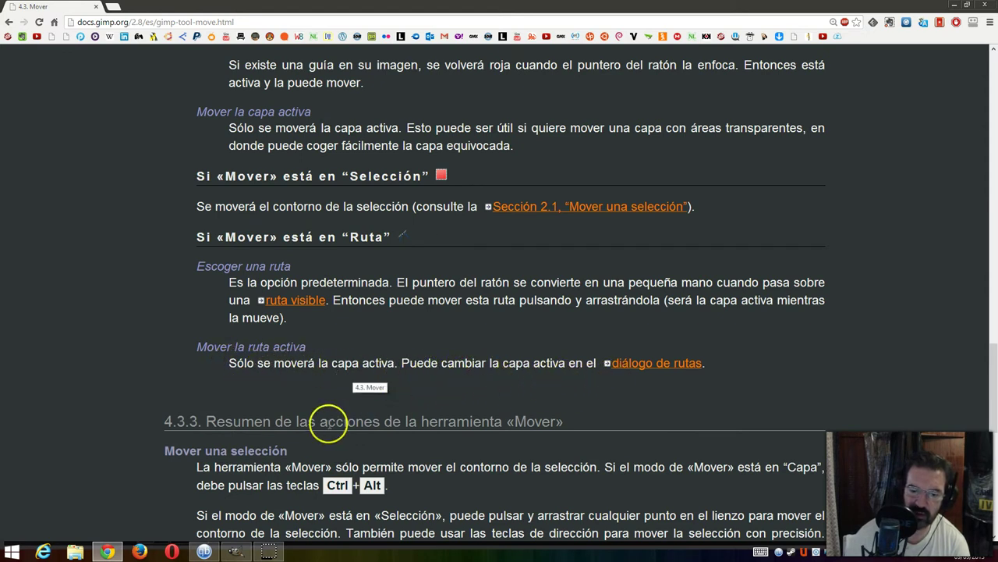
click(235, 550)
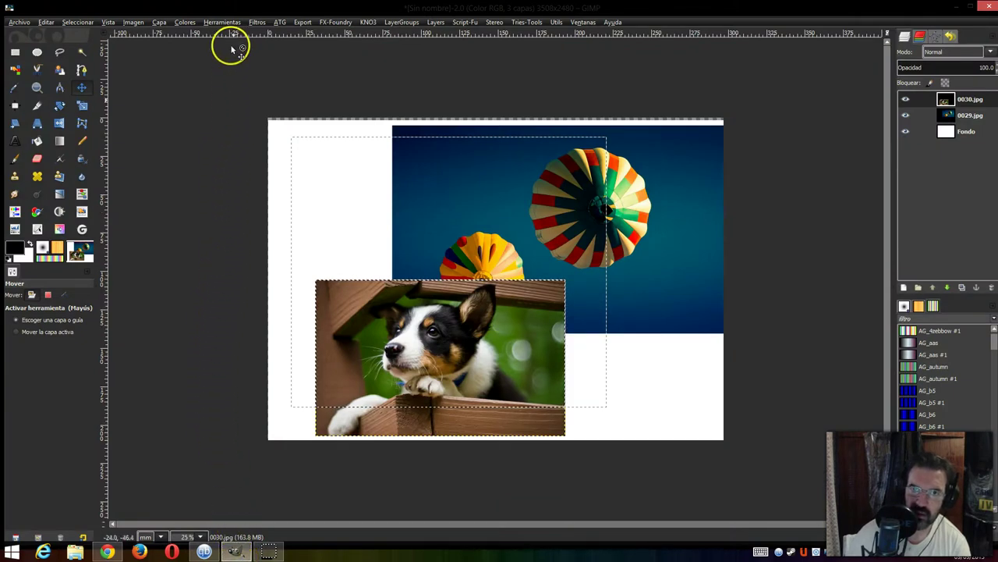
Draw a six-anchor path past the small balloon and around the dog photo, then make it the selection.
click(222, 23)
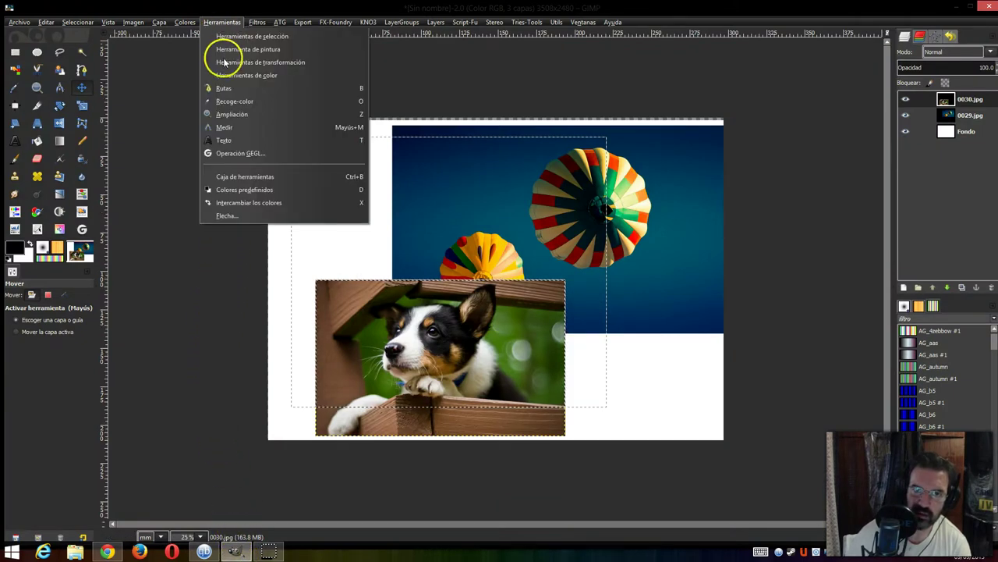
click(223, 89)
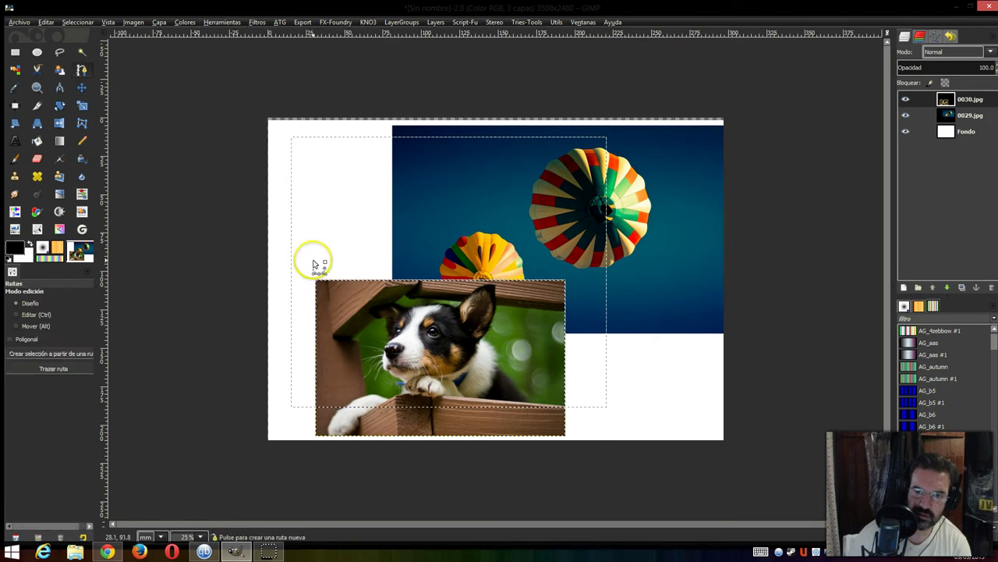
click(310, 233)
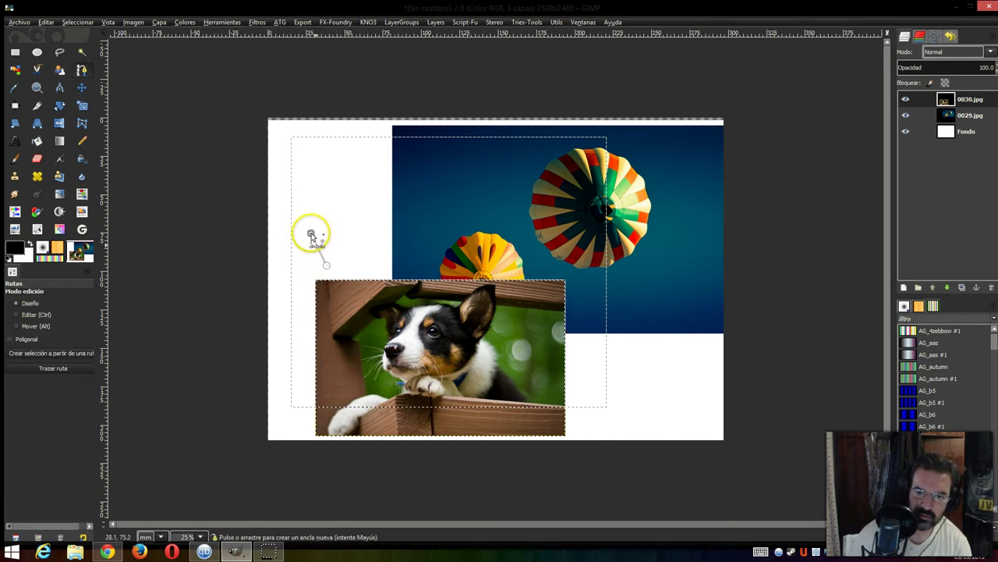
click(357, 207)
click(506, 305)
click(505, 324)
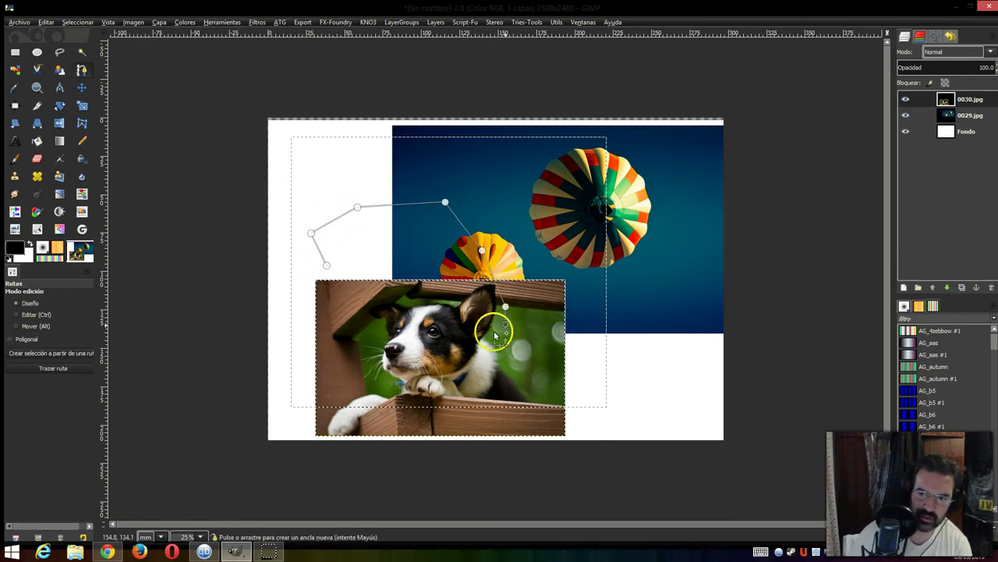
click(455, 357)
click(360, 380)
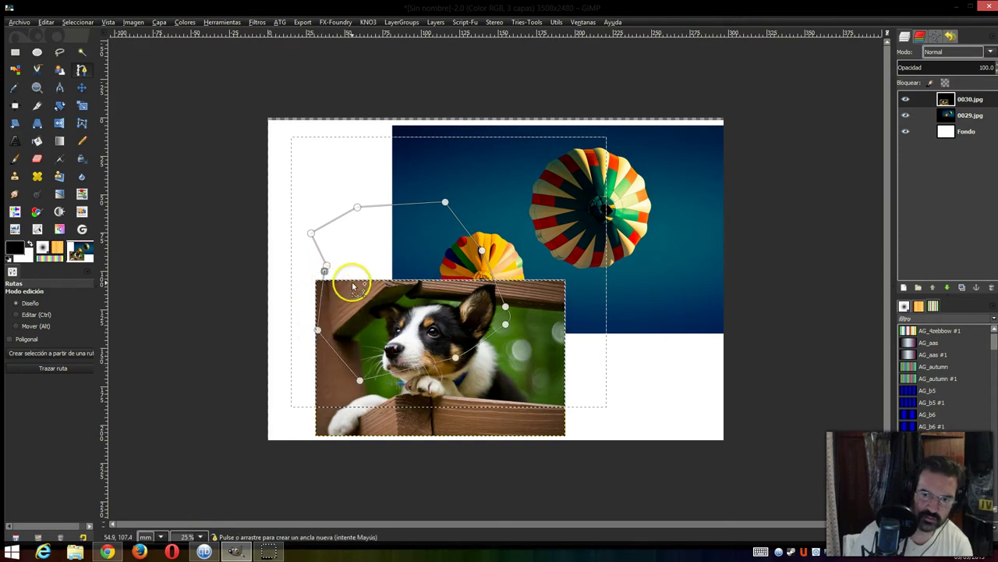
right_click(354, 288)
mouse_move(384, 43)
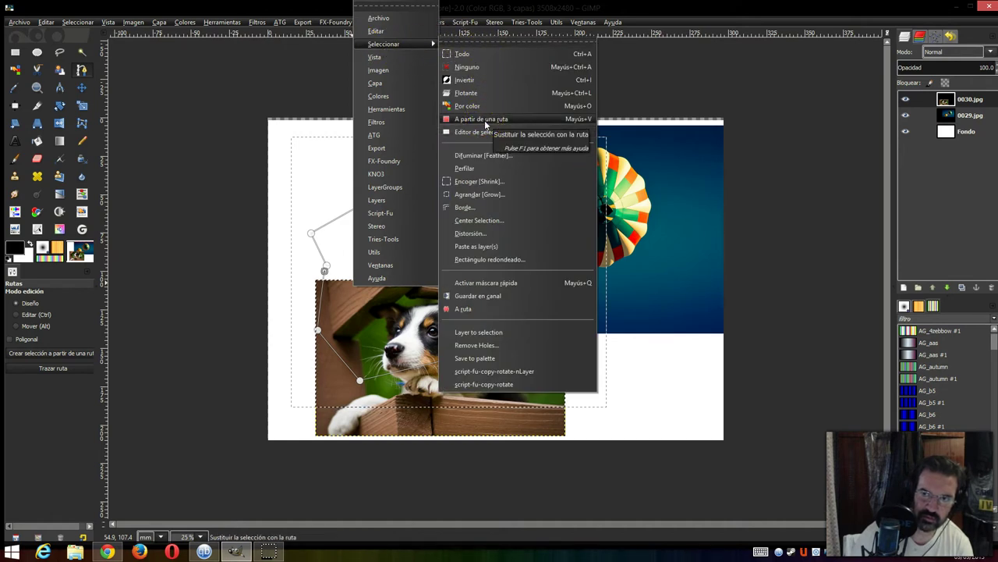
click(485, 120)
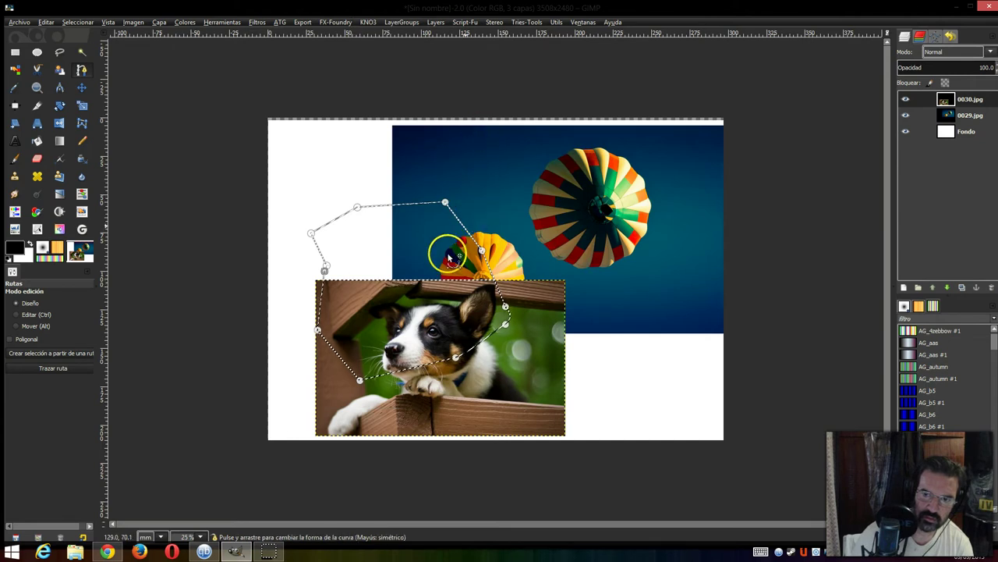
Nudge the dog photo with the Move tool and convert the polygon selection into a path.
click(81, 89)
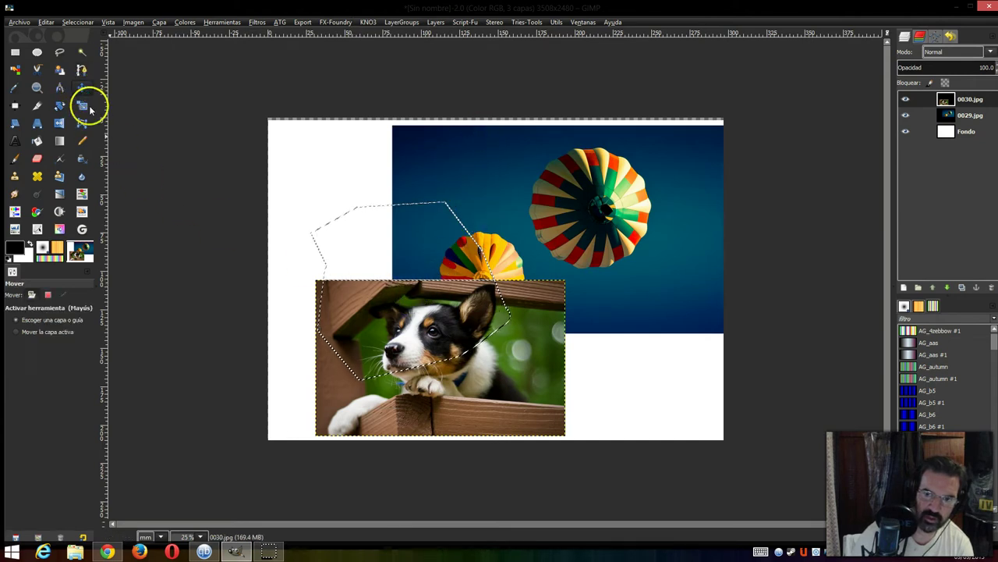
mouse_move(372, 287)
mouse_down()
mouse_move(326, 293)
mouse_move(382, 290)
mouse_up()
right_click(383, 270)
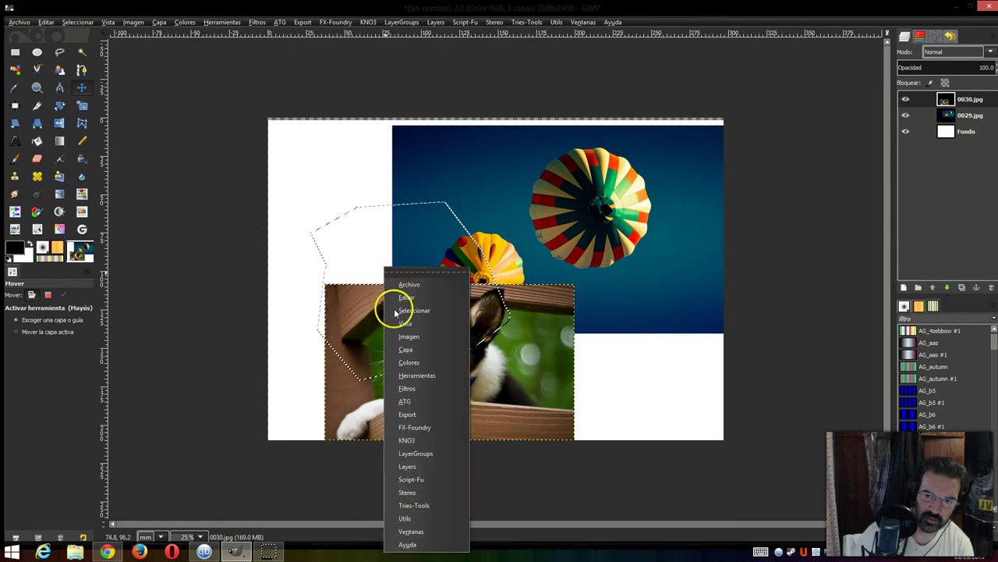
mouse_move(414, 310)
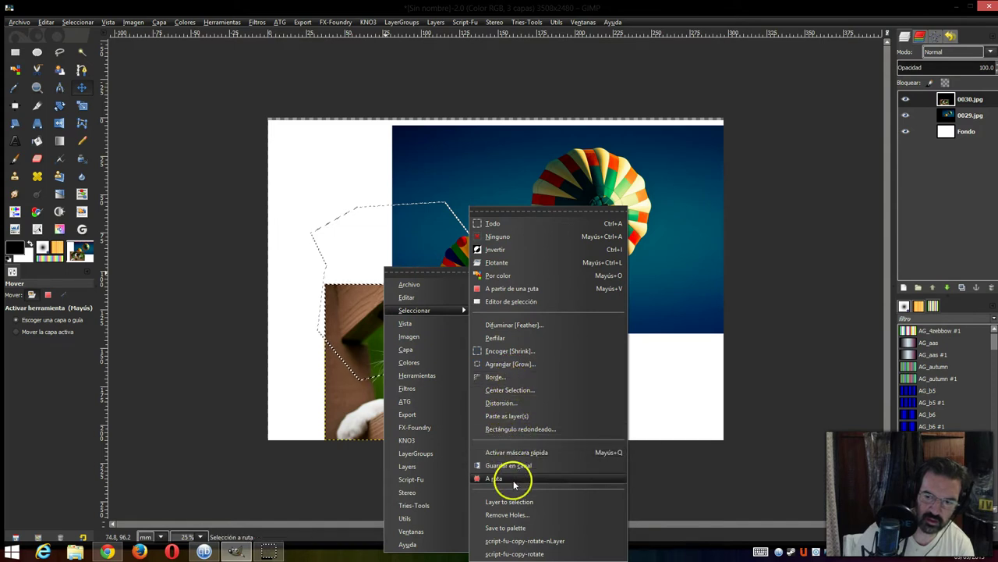
click(510, 478)
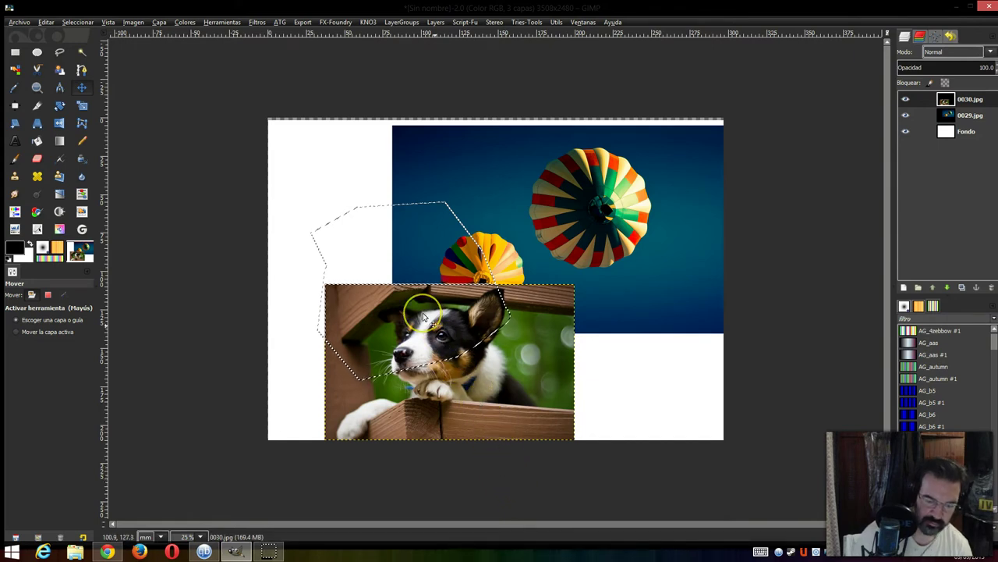
Move the balloon photo about 44 px left and drag the background layer.
click(423, 316)
click(388, 225)
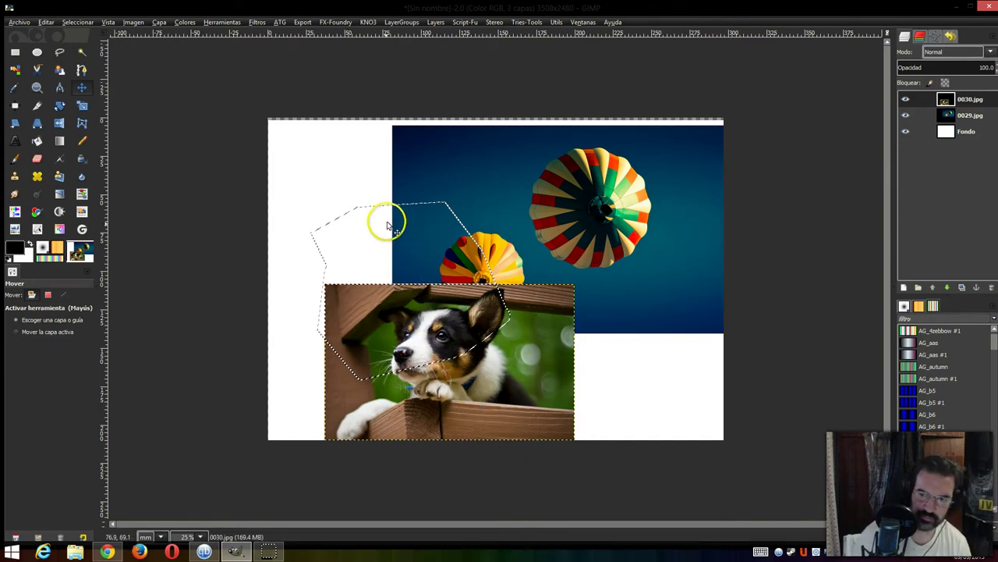
right_click(387, 227)
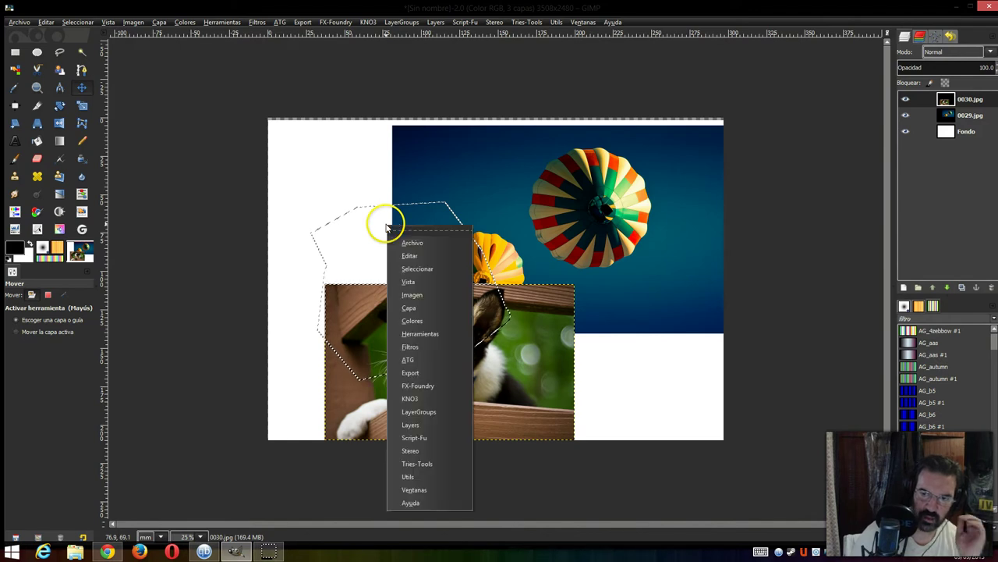
mouse_move(418, 268)
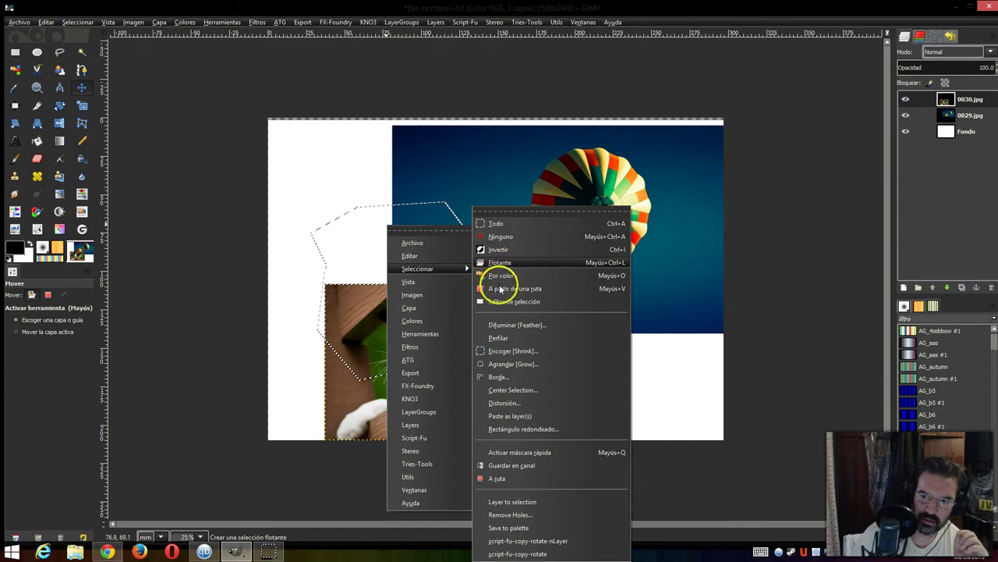
click(500, 291)
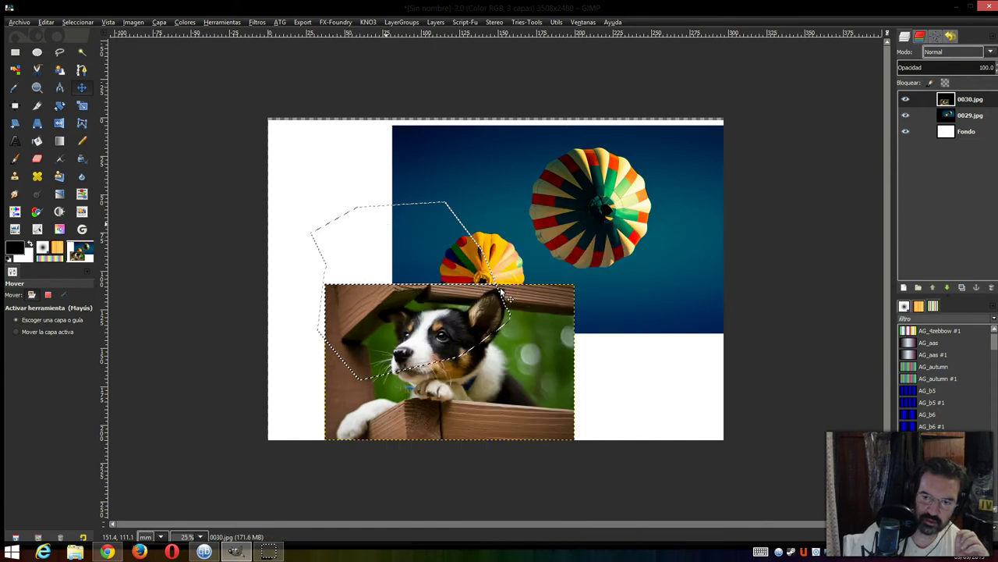
mouse_move(437, 279)
mouse_down()
mouse_move(401, 276)
mouse_move(426, 302)
mouse_up()
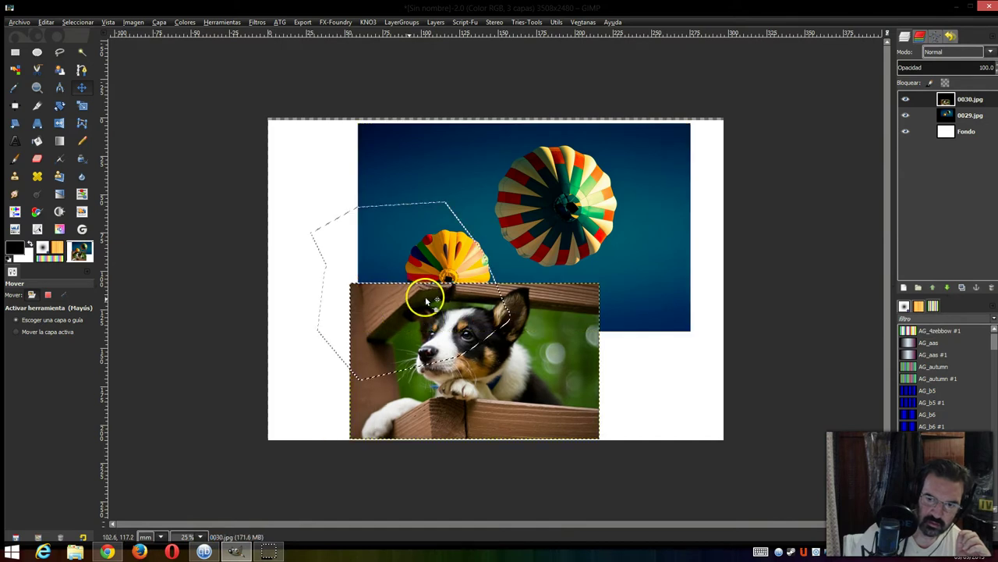
drag(324, 243, 324, 244)
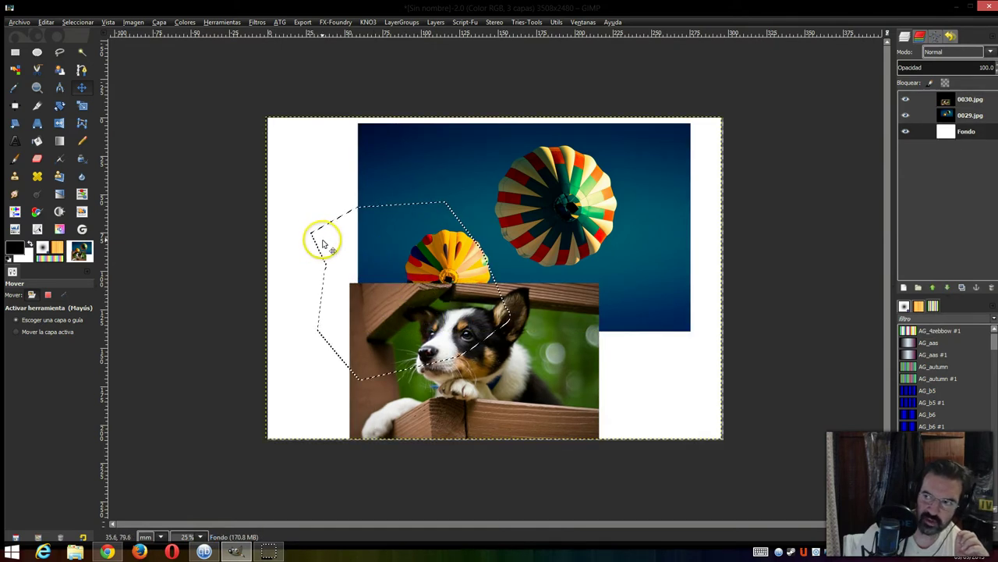
Stroke the polygon path onto the background with Trazar ruta, then move the dog photo.
right_click(323, 243)
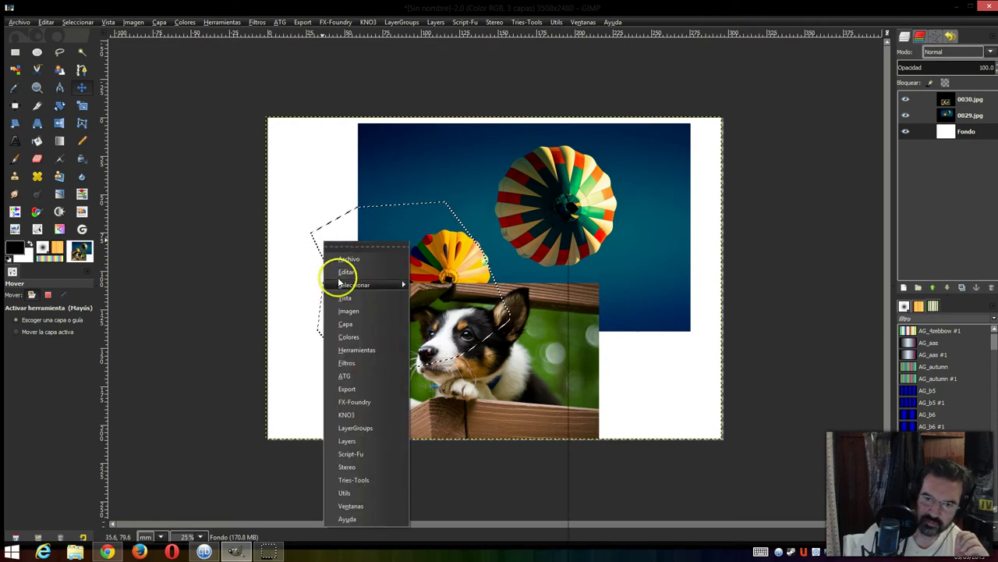
mouse_move(347, 271)
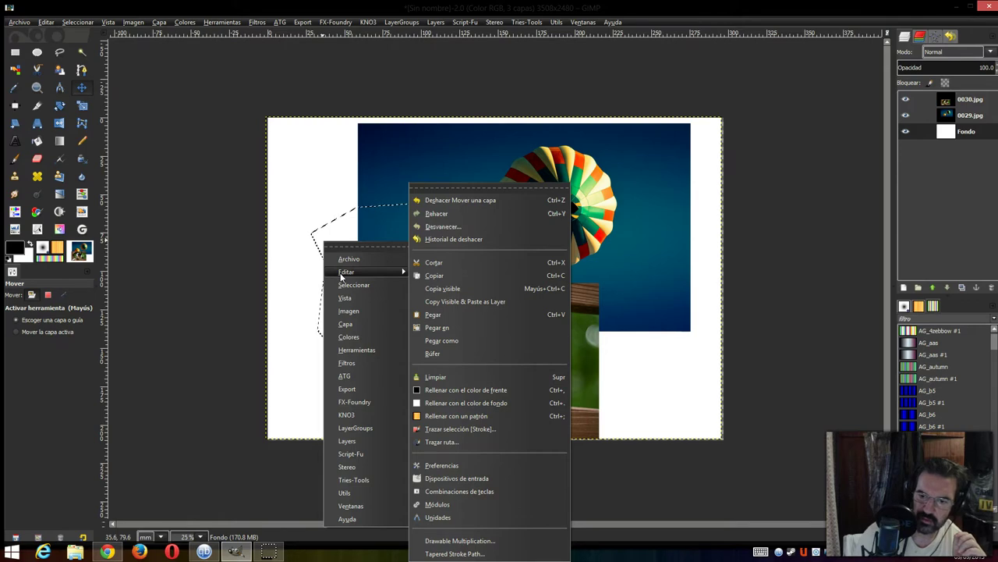
click(497, 444)
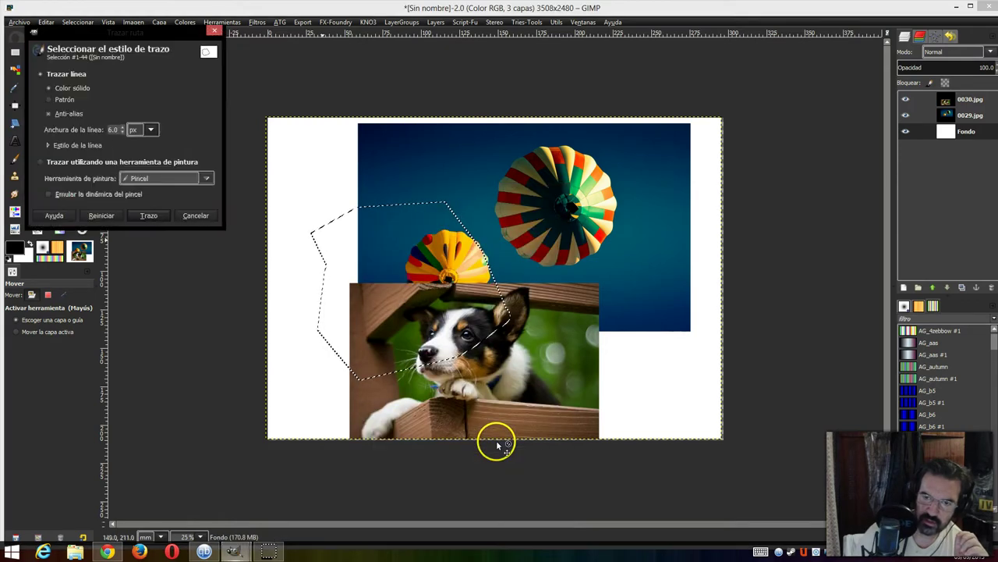
click(155, 216)
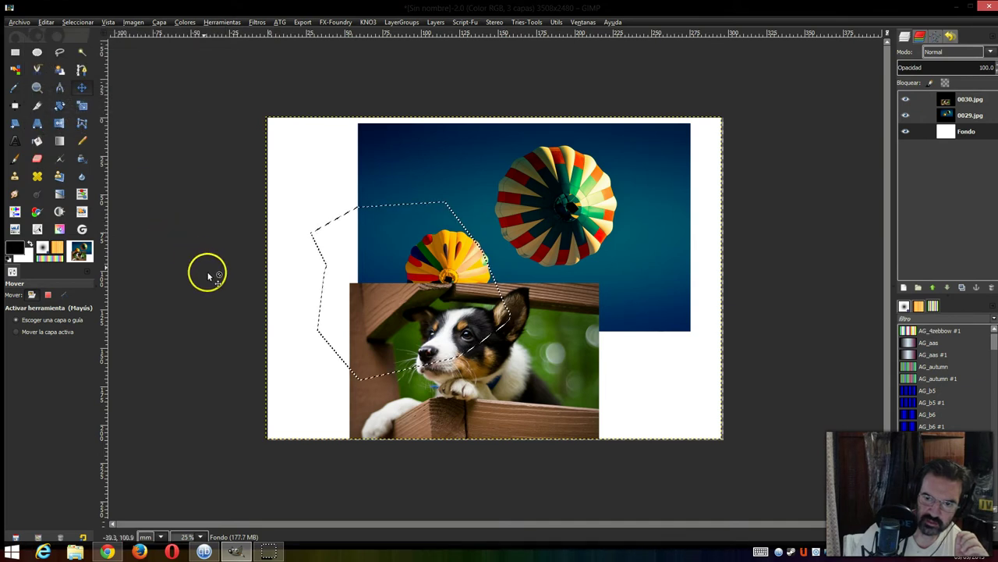
drag(378, 284, 413, 282)
Make the white background active and shift it about 28 px.
right_click(375, 256)
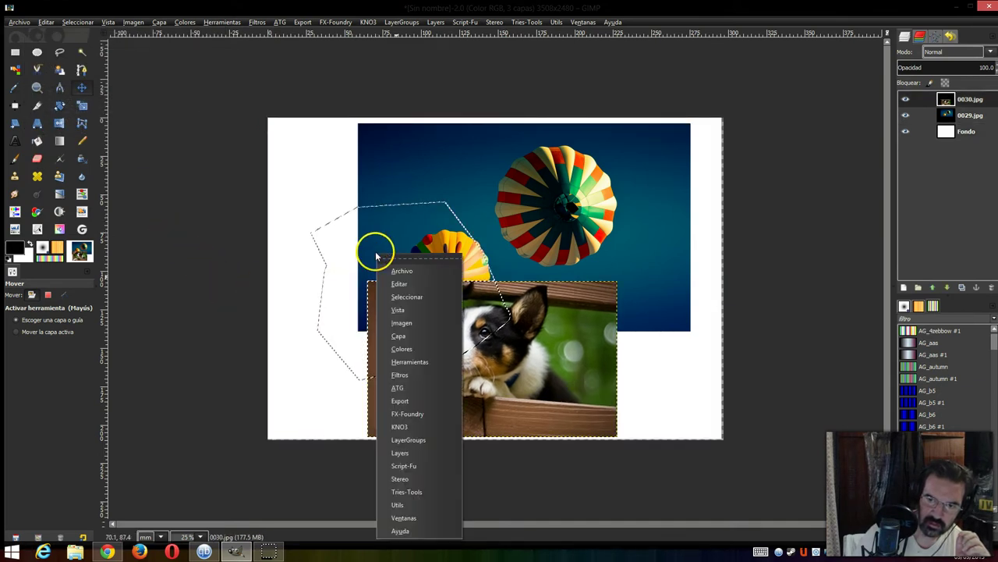
mouse_move(407, 297)
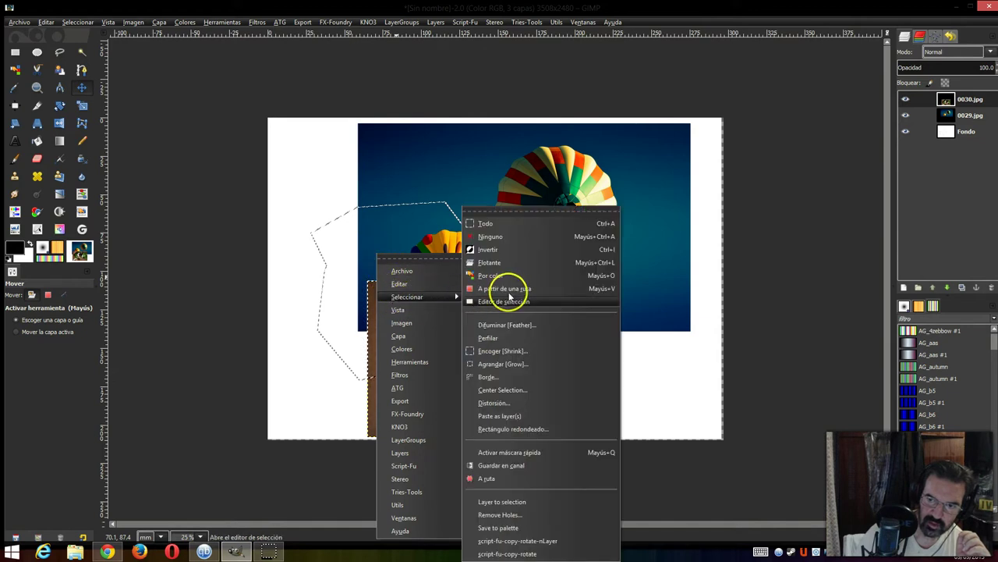
click(511, 294)
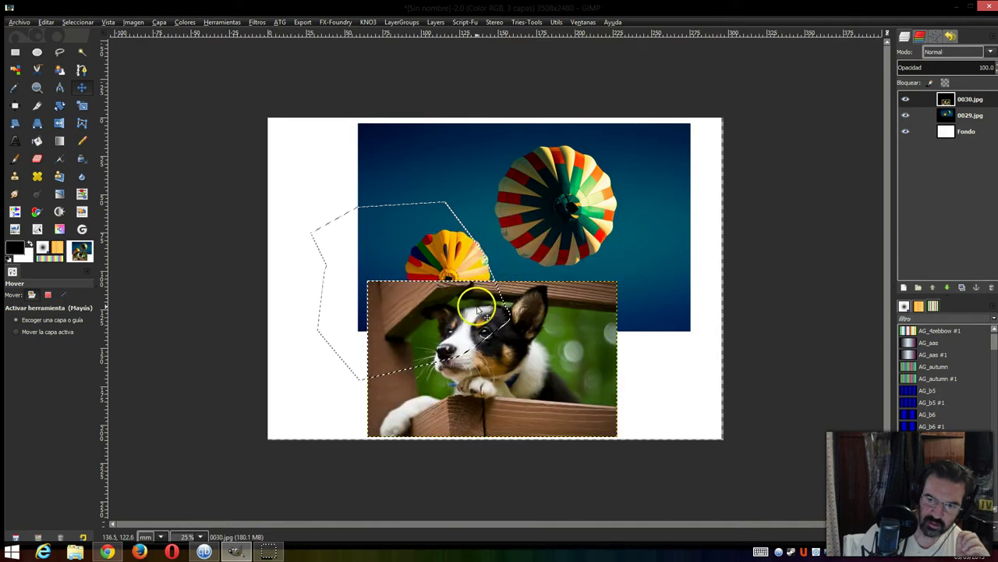
click(426, 246)
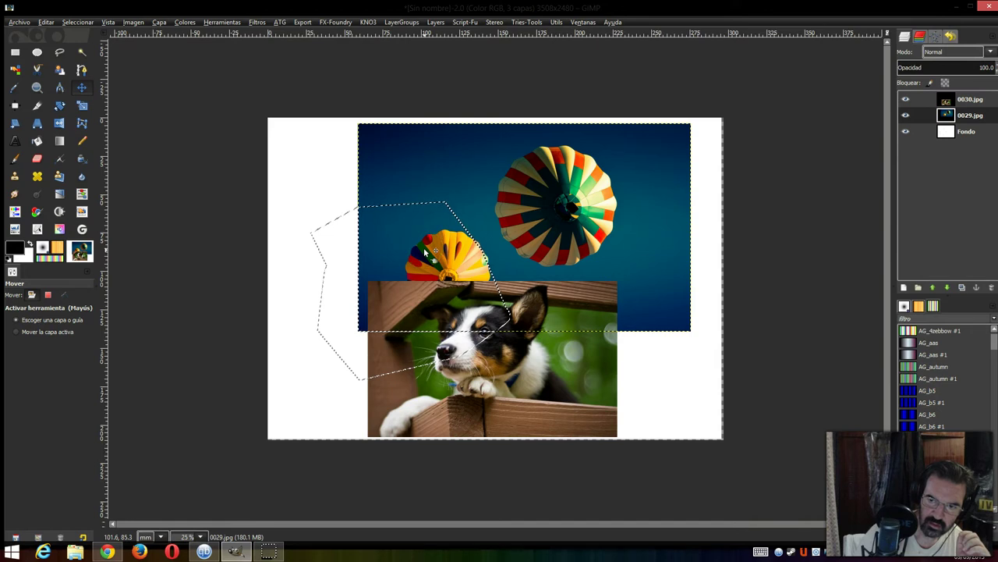
click(329, 255)
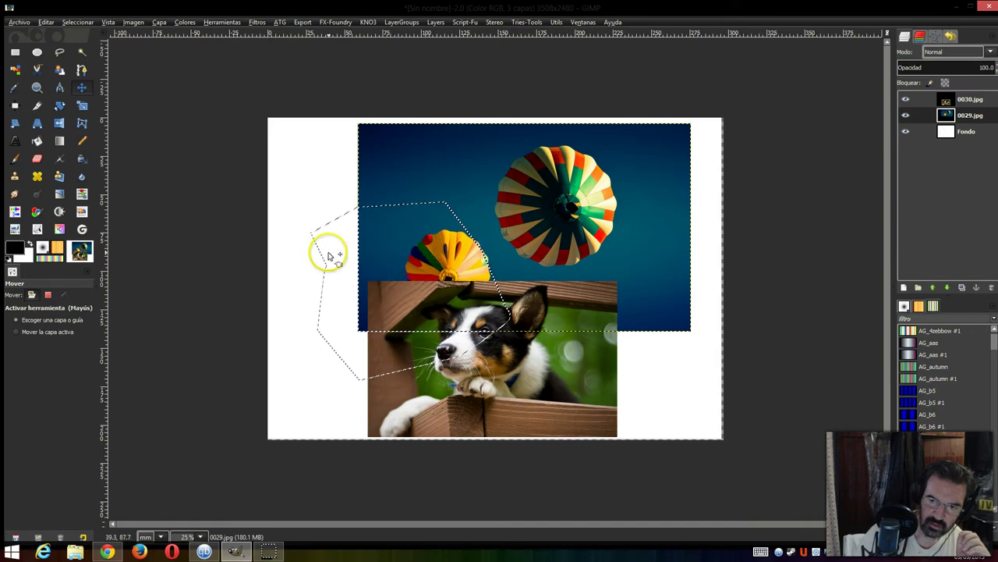
mouse_move(328, 254)
mouse_down()
mouse_move(351, 260)
mouse_move(329, 262)
mouse_up()
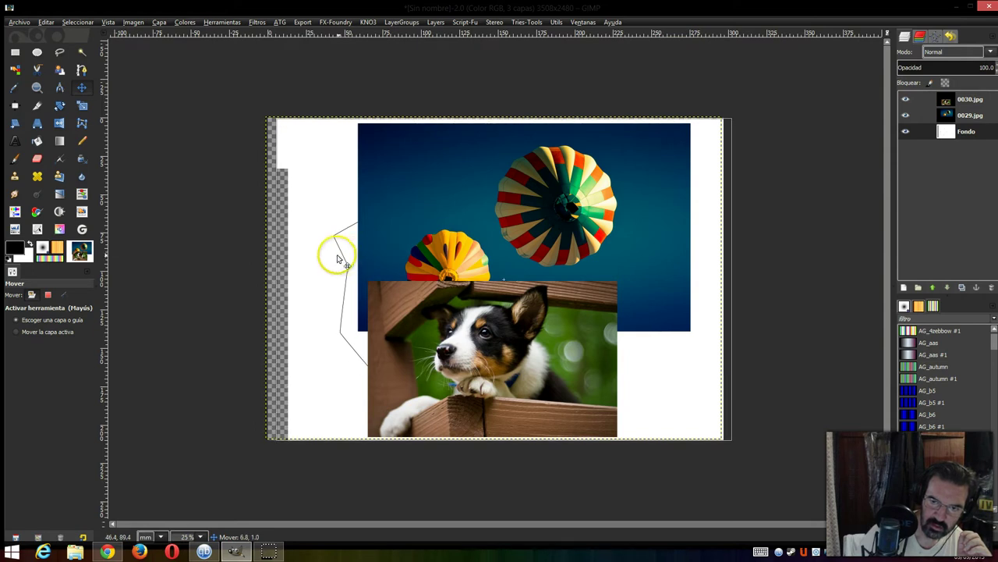
Clear the pixels inside the selection with Limpiar and convert the selection to a path.
right_click(328, 262)
mouse_move(353, 289)
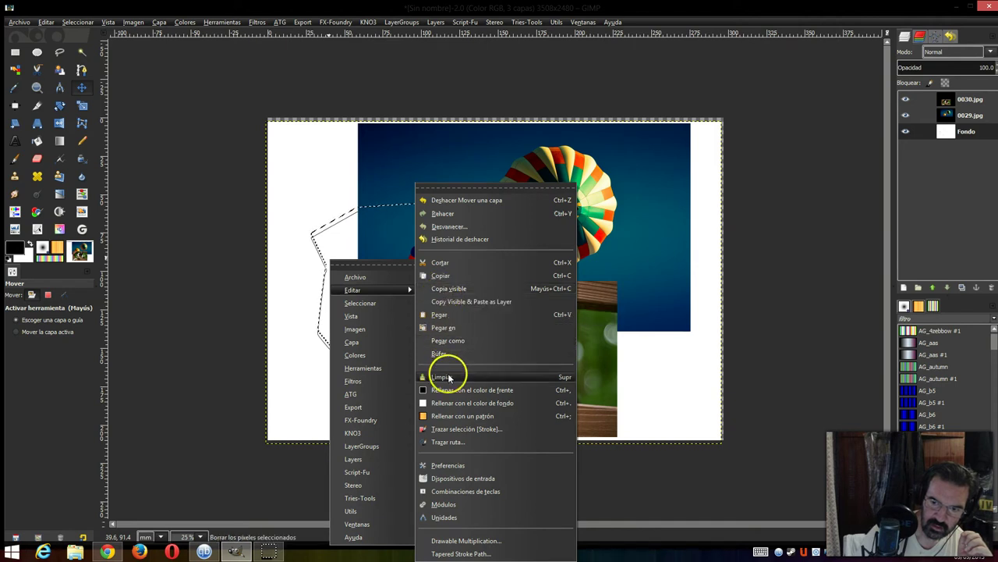
click(449, 380)
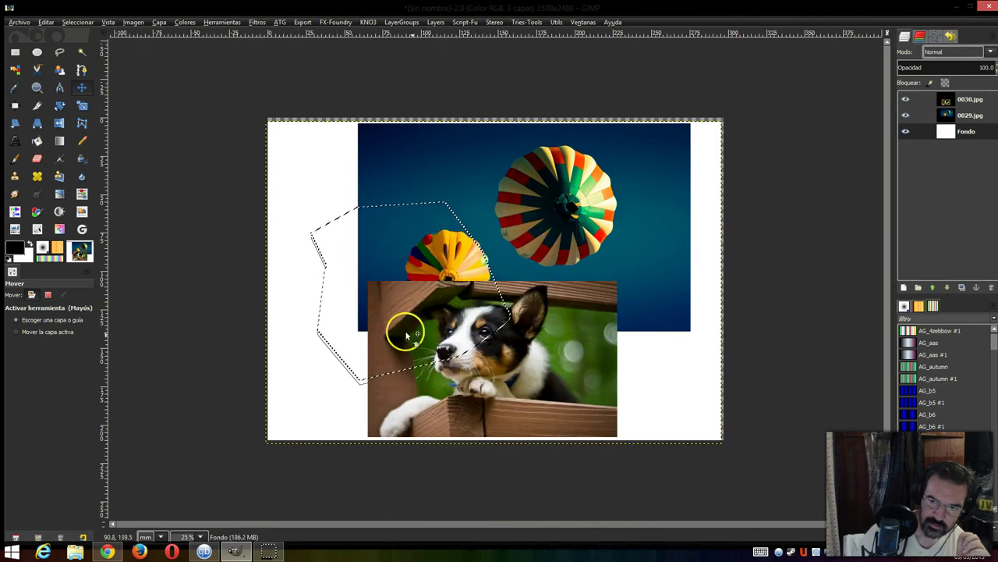
right_click(368, 321)
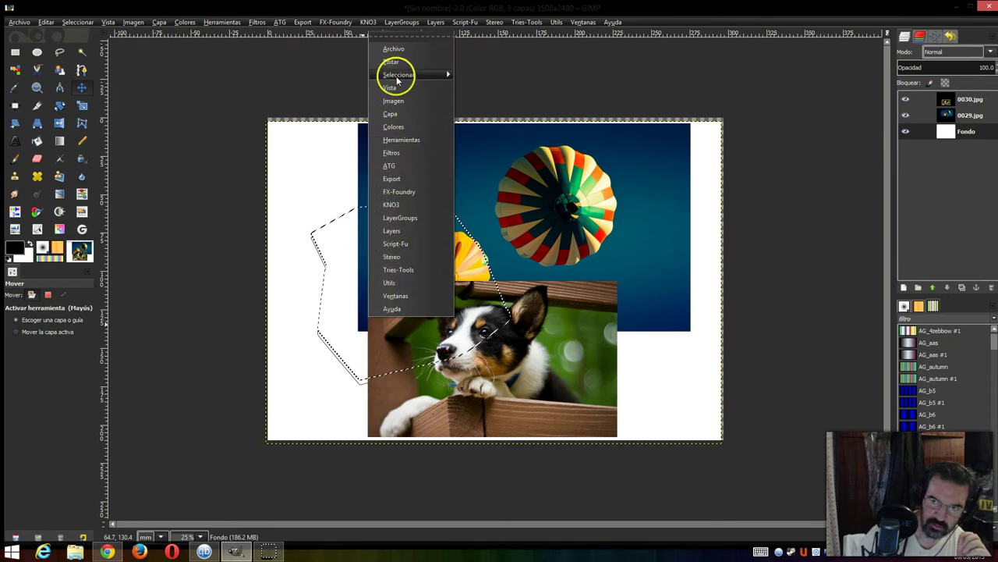
mouse_move(399, 74)
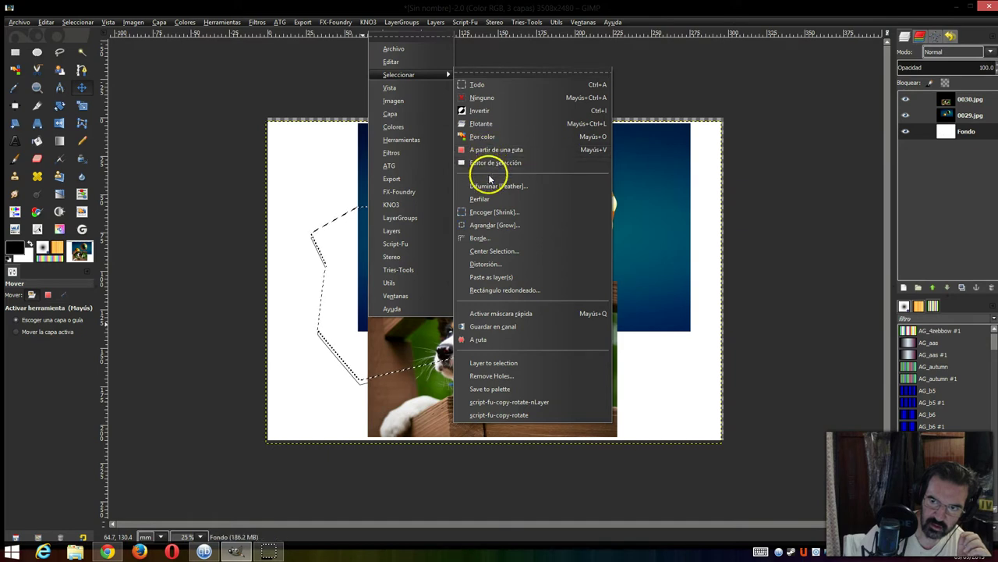
click(490, 339)
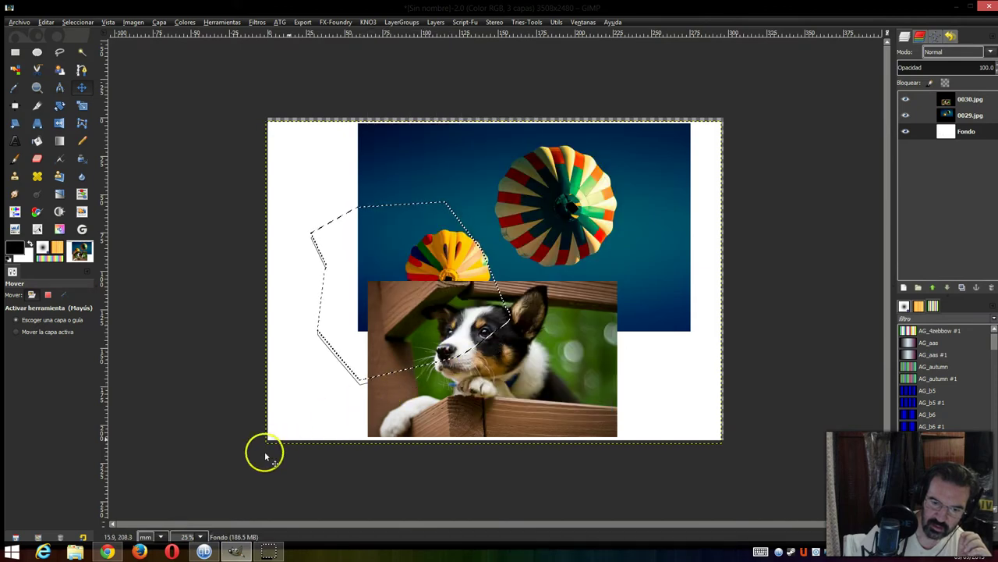
Move the dog photo left and up and the balloon photo about 12 px right.
click(104, 530)
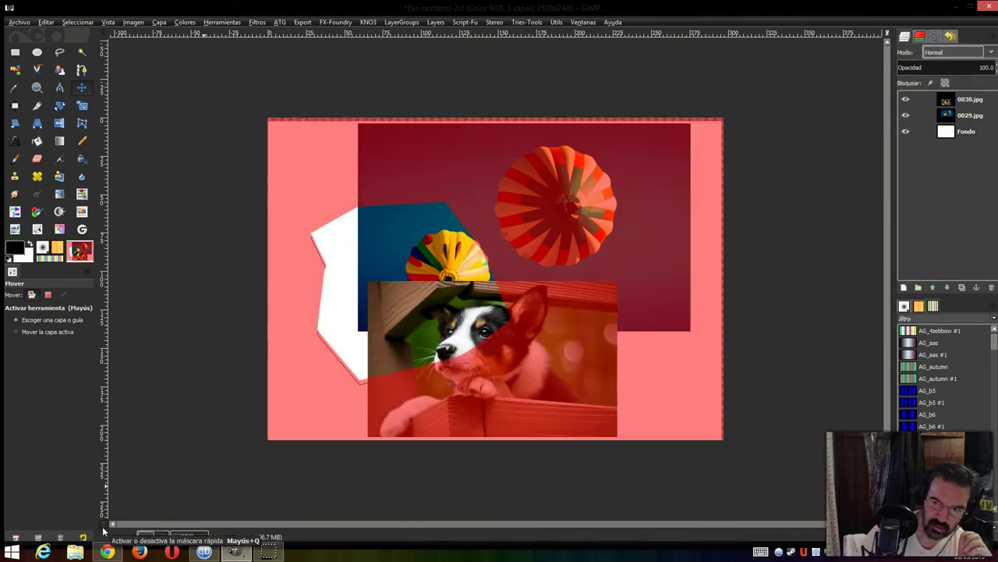
click(103, 530)
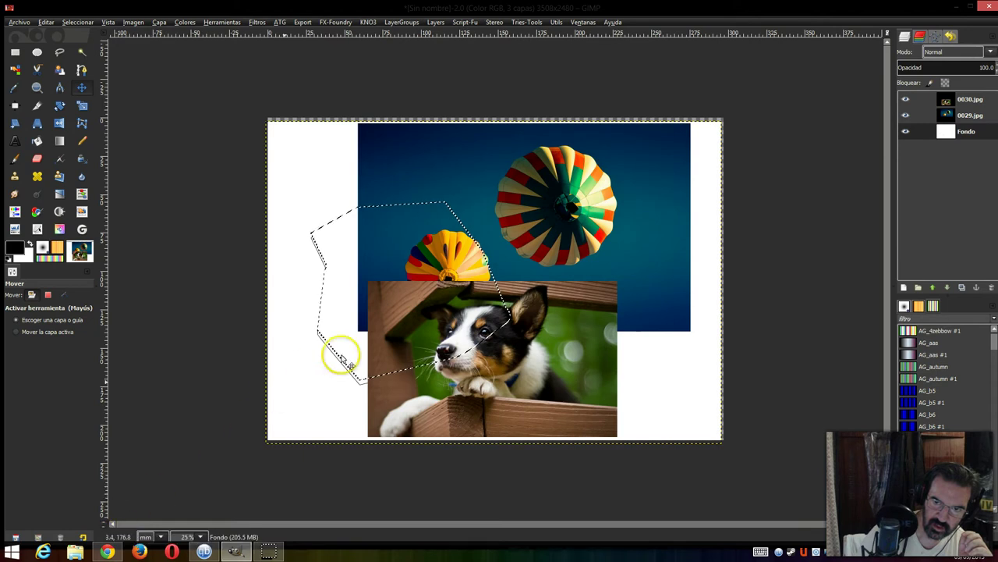
drag(374, 328, 372, 326)
click(338, 330)
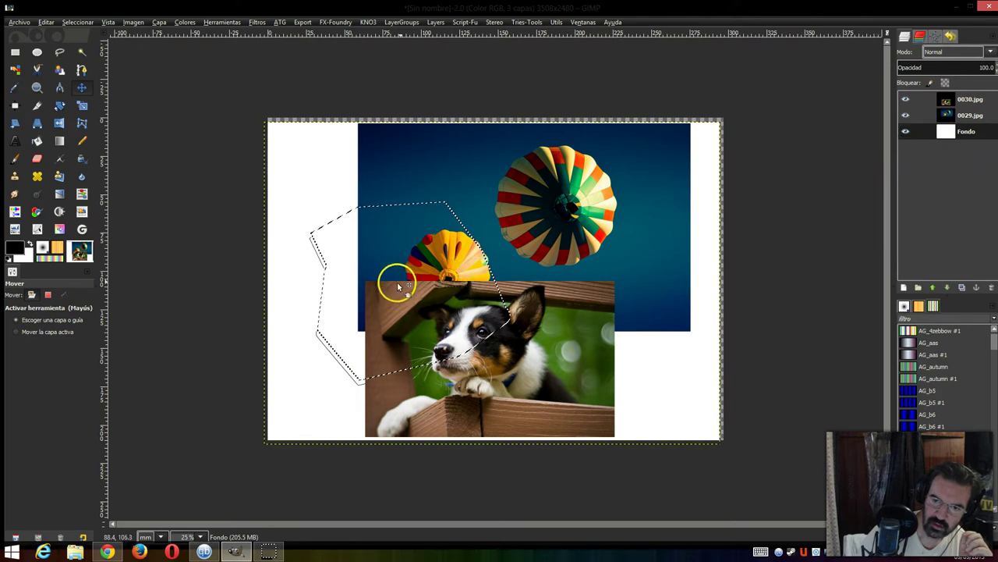
drag(397, 287, 380, 284)
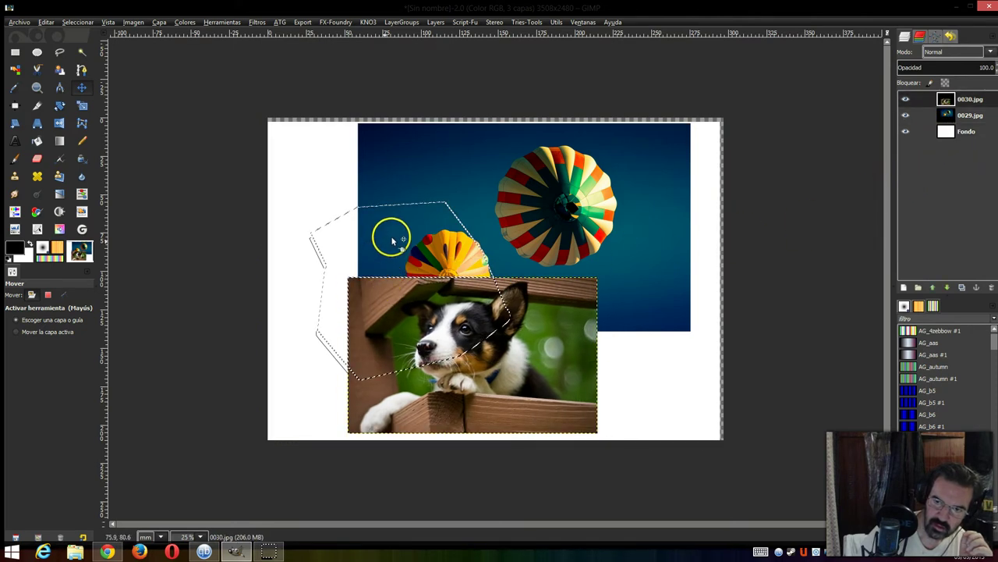
drag(393, 240, 402, 240)
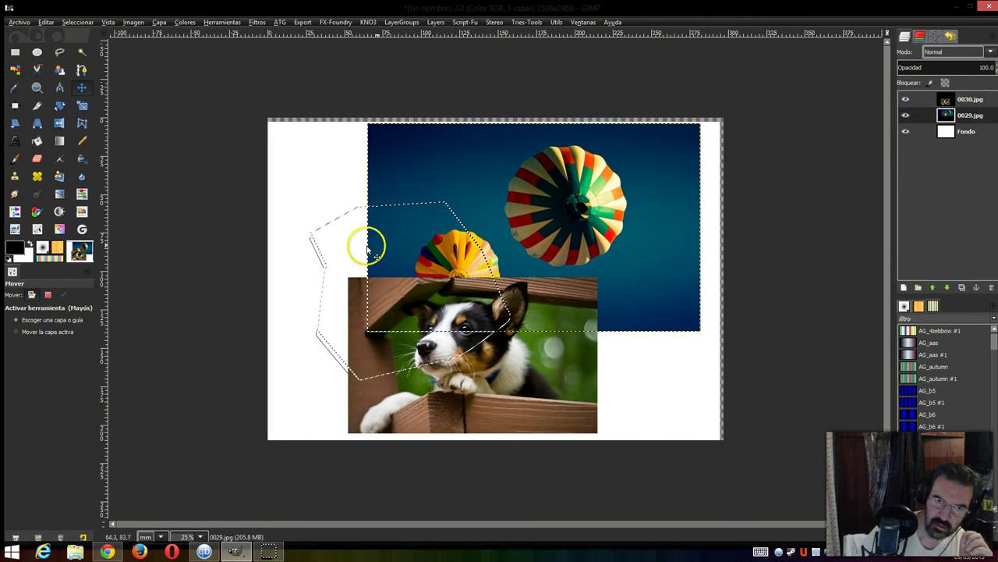
click(324, 270)
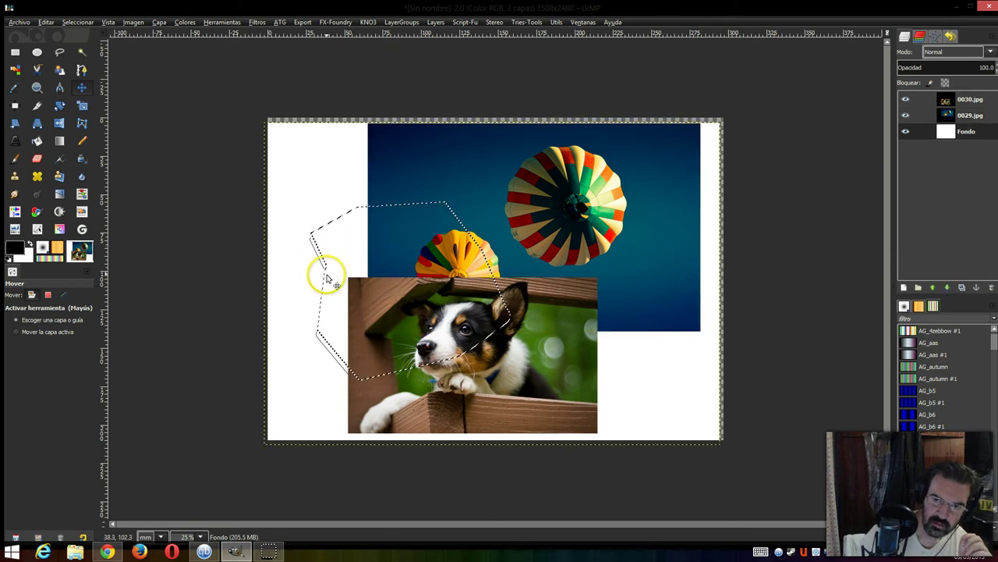
In Undo History, revert to an earlier state with no path outline and the dog lower left.
click(949, 37)
click(936, 72)
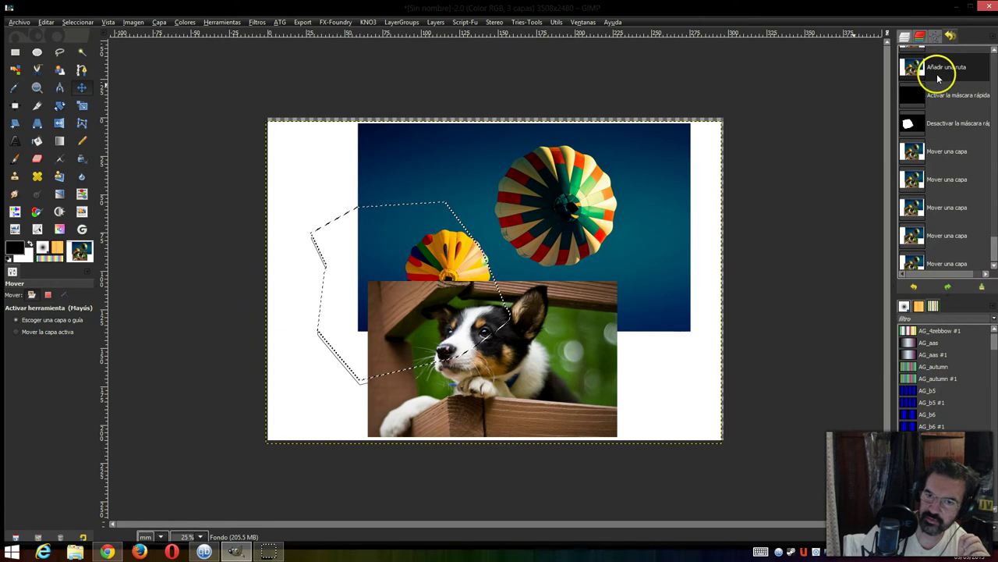
scroll(938, 78, up, 2)
scroll(938, 78, up, 2)
scroll(938, 80, up, 2)
scroll(938, 82, up, 2)
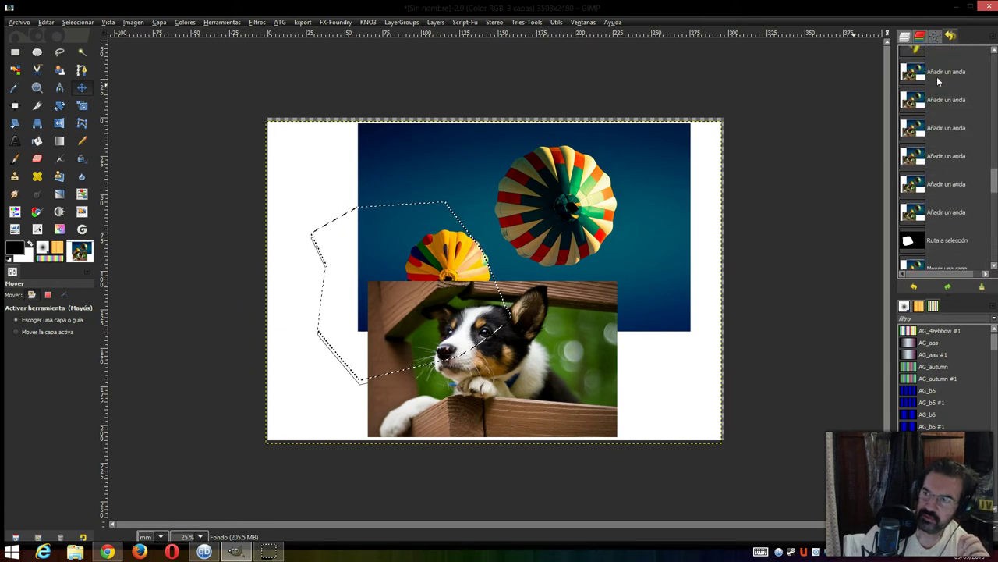
scroll(938, 81, up, 2)
scroll(939, 82, up, 2)
scroll(938, 82, up, 2)
scroll(938, 84, up, 2)
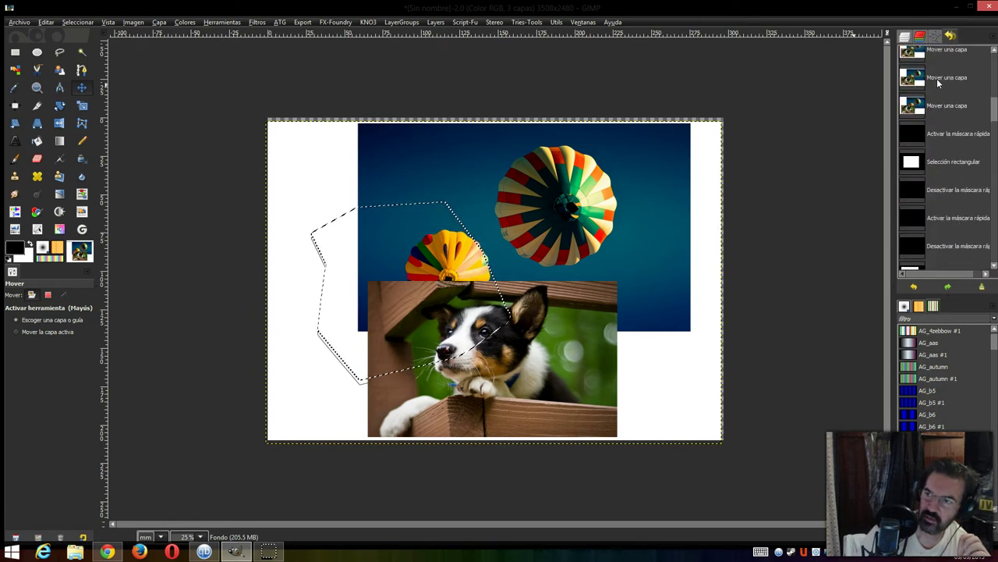
scroll(938, 83, up, 2)
scroll(940, 82, up, 2)
scroll(980, 76, up, 2)
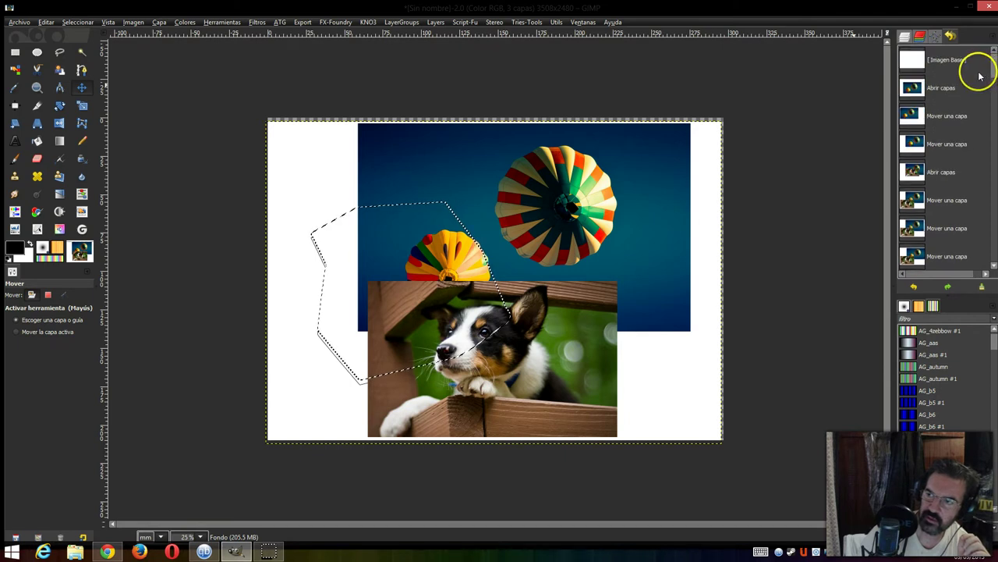
click(936, 178)
scroll(936, 187, down, 2)
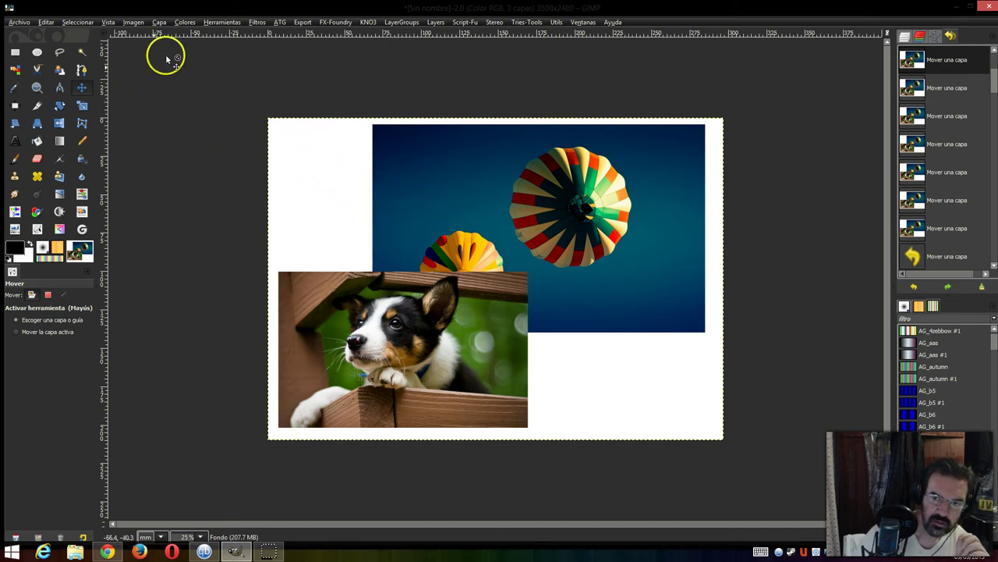
Bring up the docs.gimp.org Move tool page in Chrome and read down through section 4.3.3.
click(107, 552)
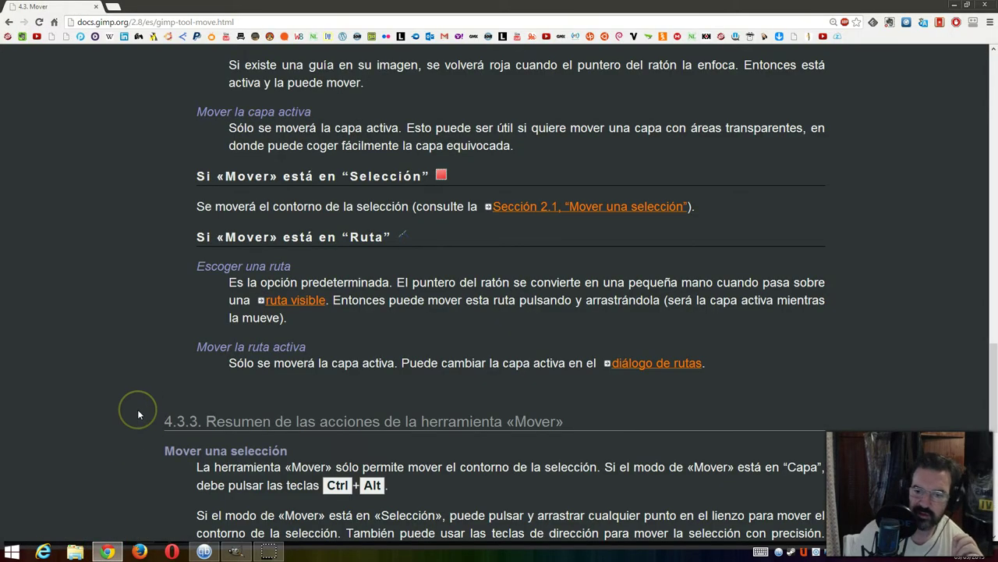
scroll(138, 414, down, 2)
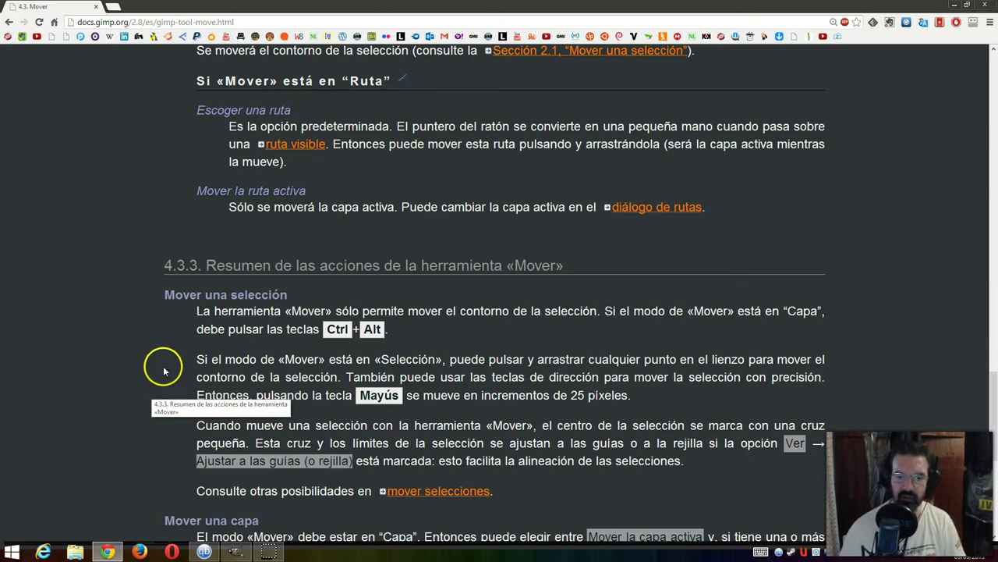
scroll(164, 371, down, 1)
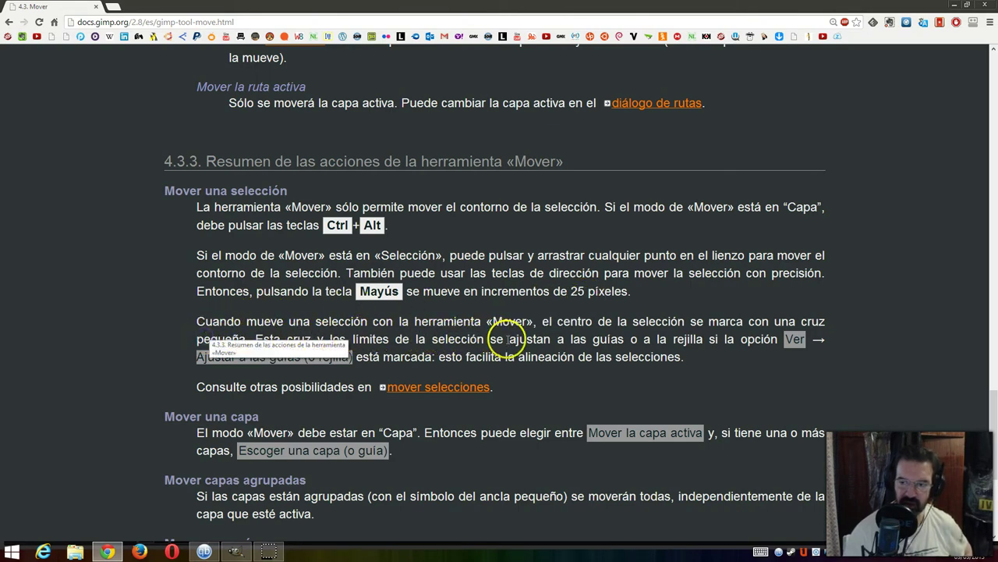
scroll(509, 338, down, 2)
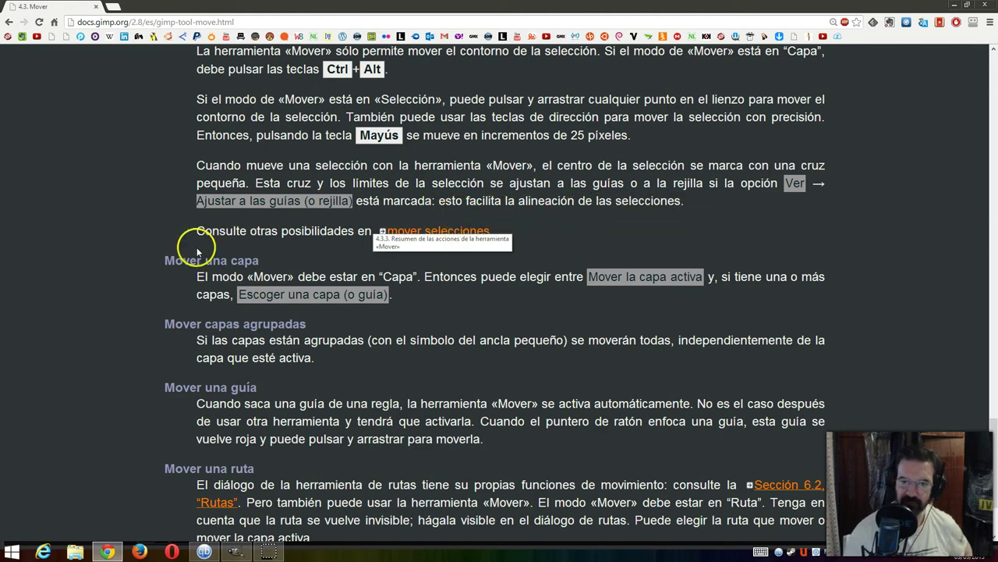
scroll(208, 249, down, 3)
scroll(208, 249, down, 1)
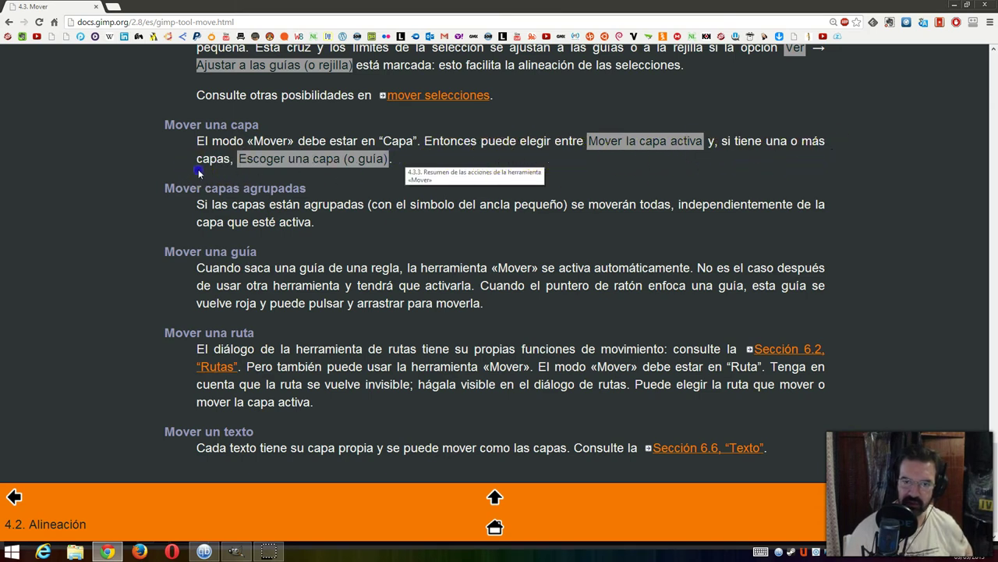
In Move active layer mode, drag the dog photo over the balloon picture's lower left.
click(232, 550)
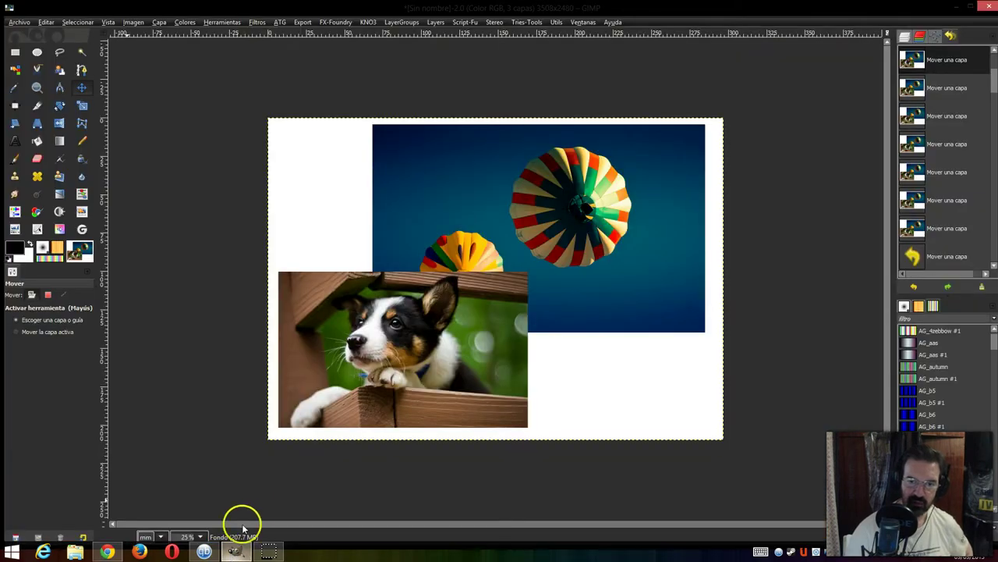
click(359, 320)
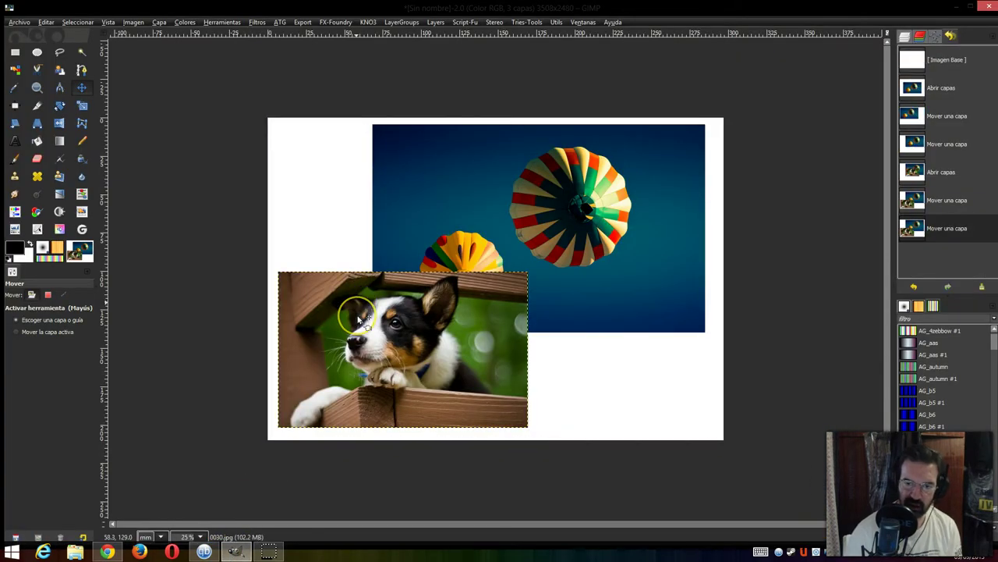
shift+click(436, 232)
drag(436, 232, 270, 120)
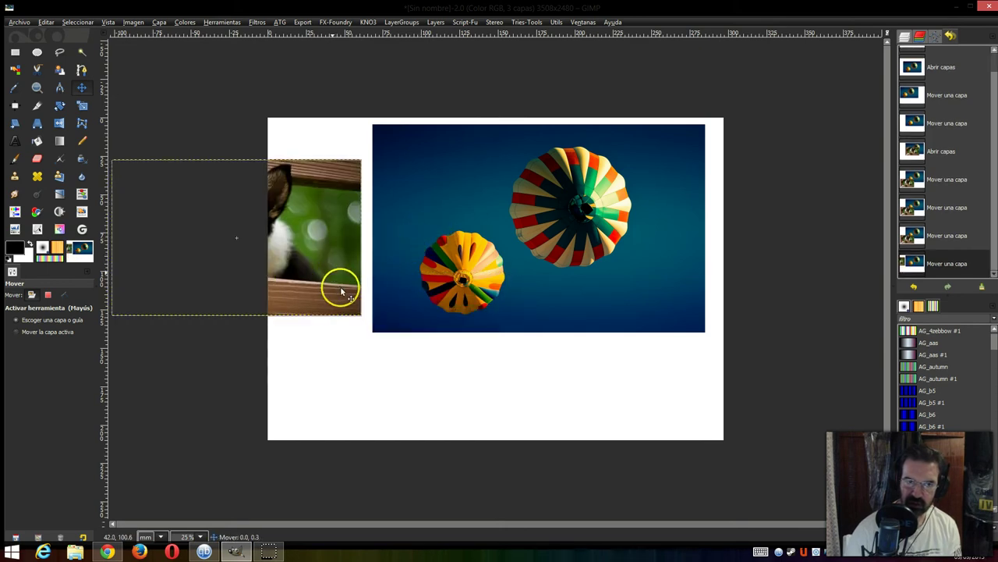
mouse_move(367, 294)
mouse_down()
mouse_move(406, 336)
mouse_move(586, 398)
mouse_up()
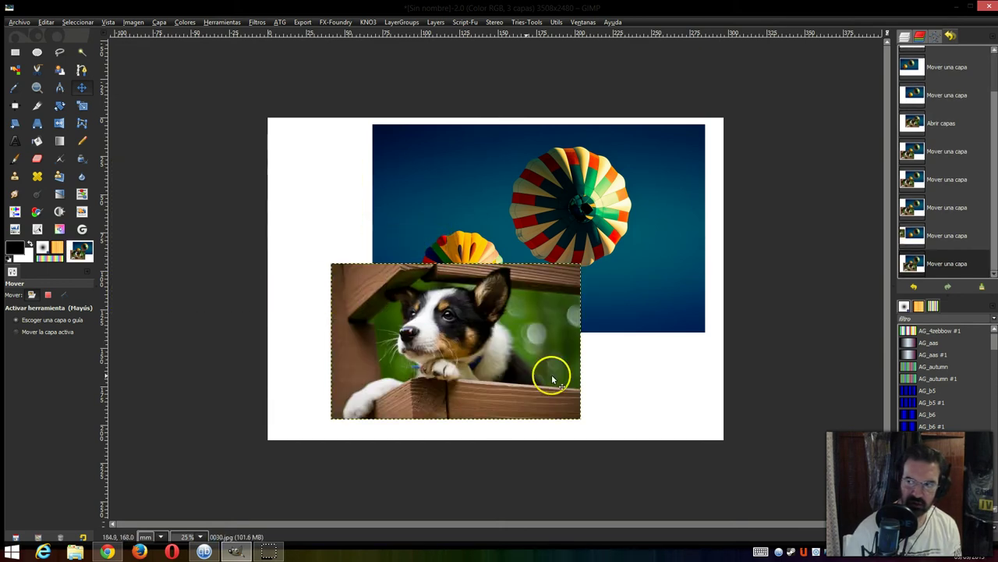
Make the balloon layer active and set Move to Selection, then to the active path.
click(482, 231)
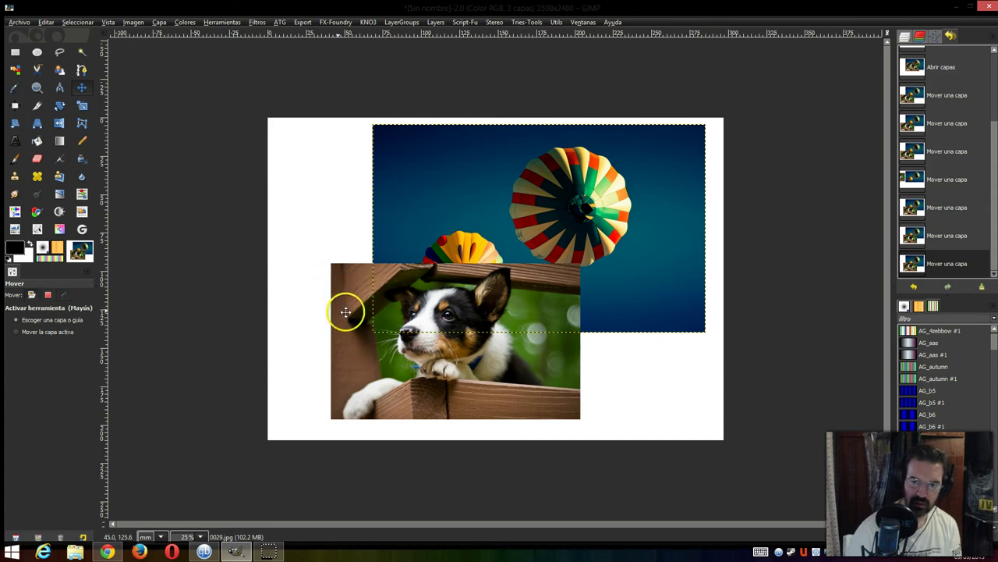
scroll(346, 312, right, 1)
scroll(327, 301, down, 1)
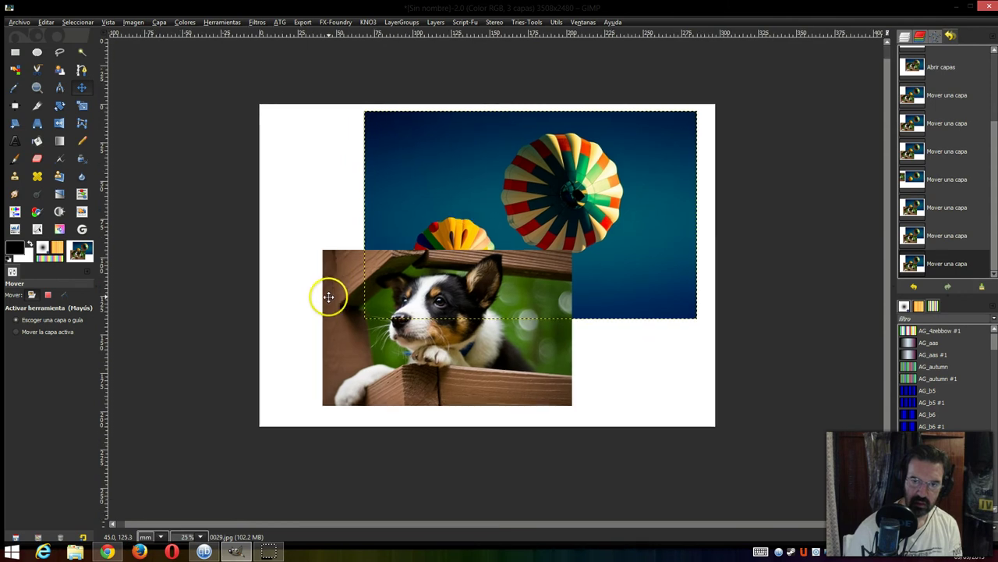
scroll(368, 295, left, 3)
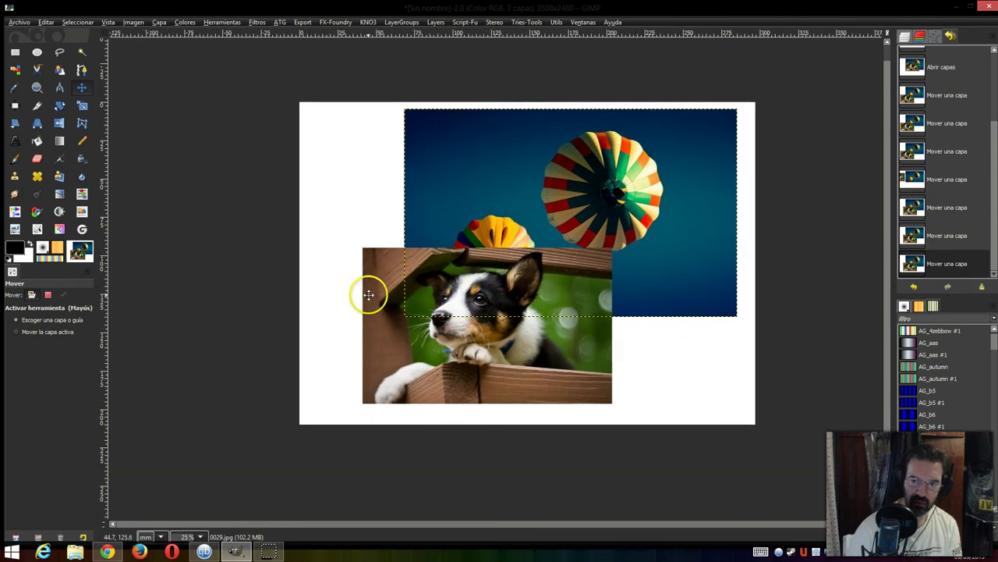
scroll(369, 295, down, 1)
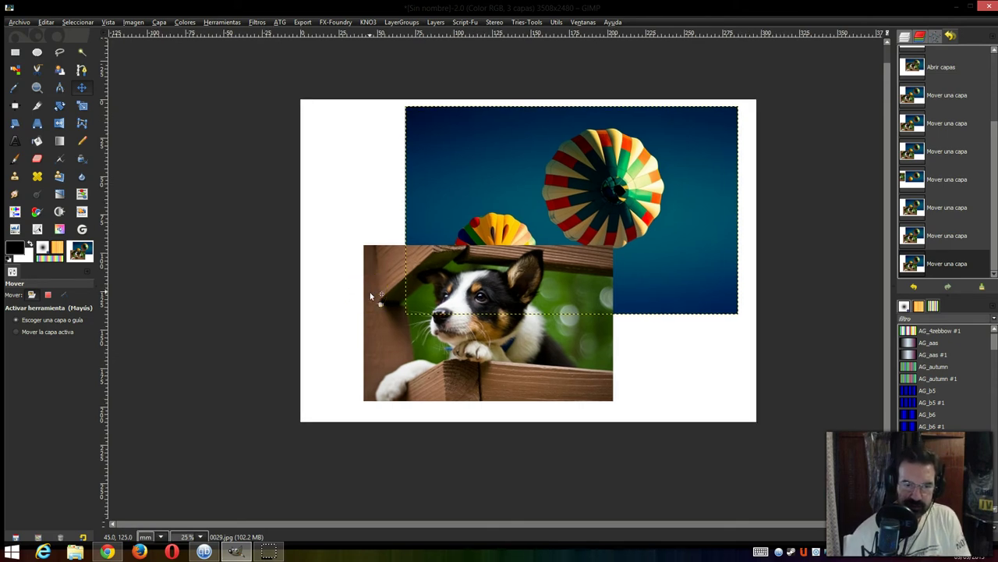
click(49, 295)
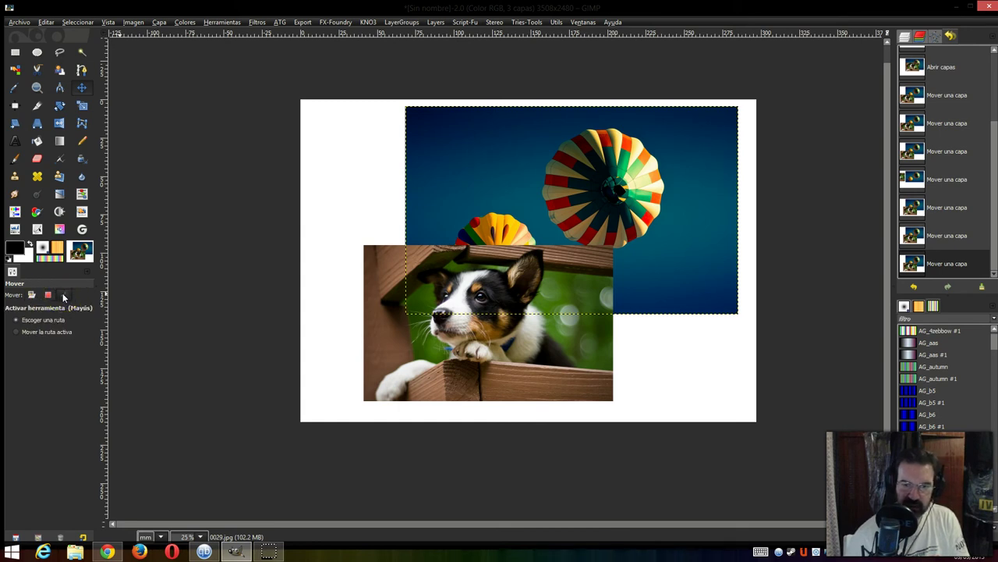
click(62, 294)
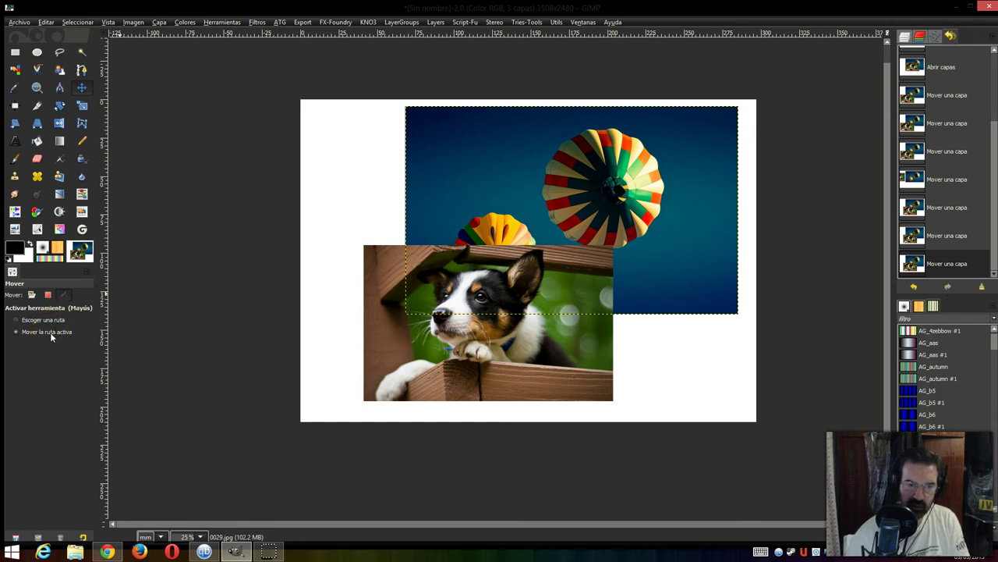
click(50, 333)
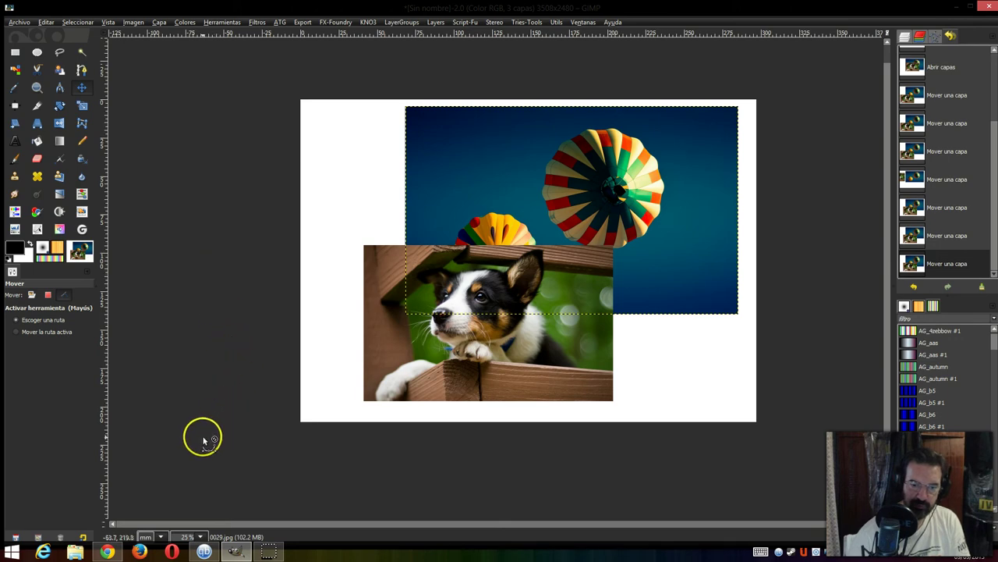
click(237, 552)
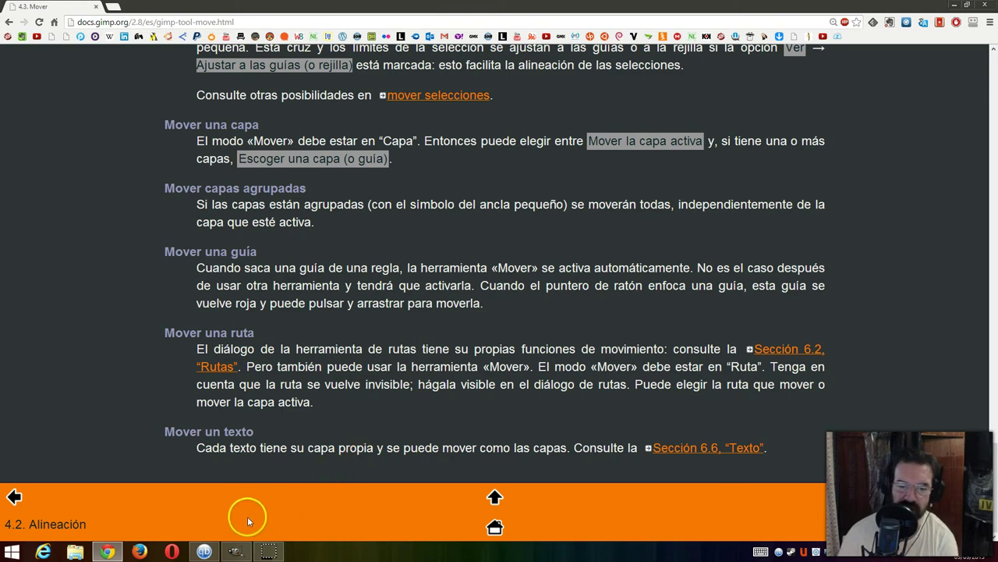
After reading the Mover una ruta notes, bring GIMP back in front of Chrome.
click(236, 551)
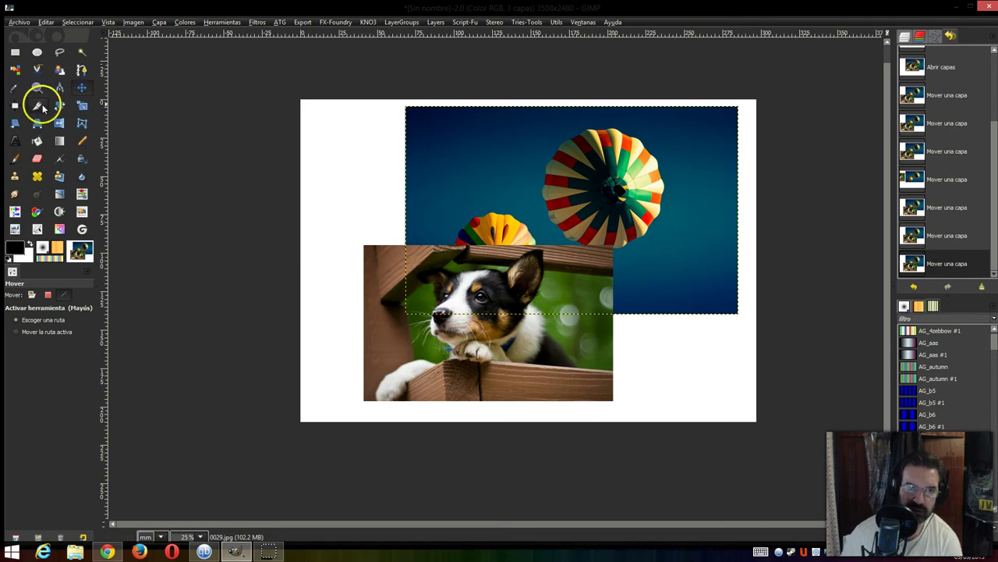
With the Paths tool, place anchors down the photos' left side and across the dog.
click(81, 70)
click(366, 175)
click(348, 239)
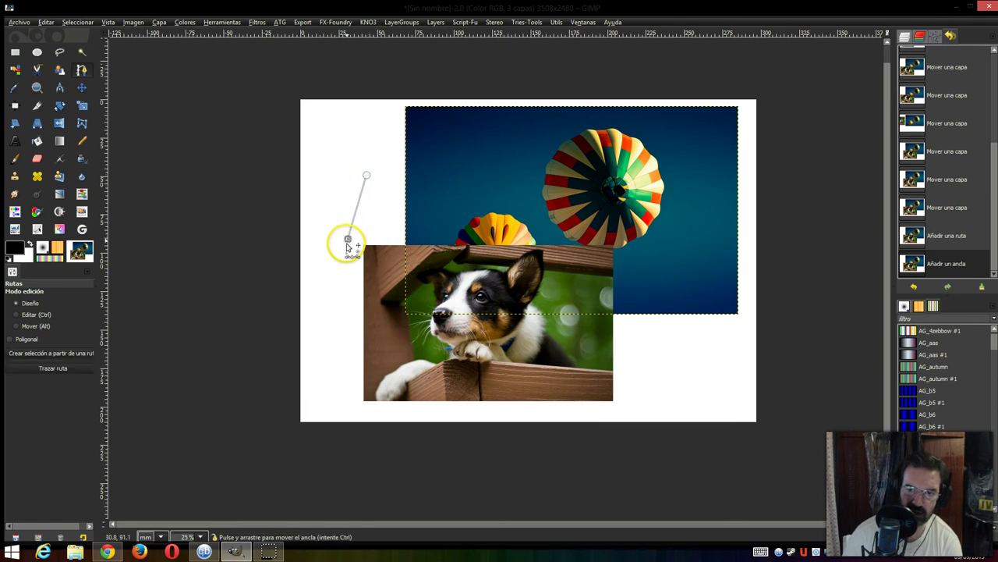
click(345, 293)
click(503, 352)
click(592, 275)
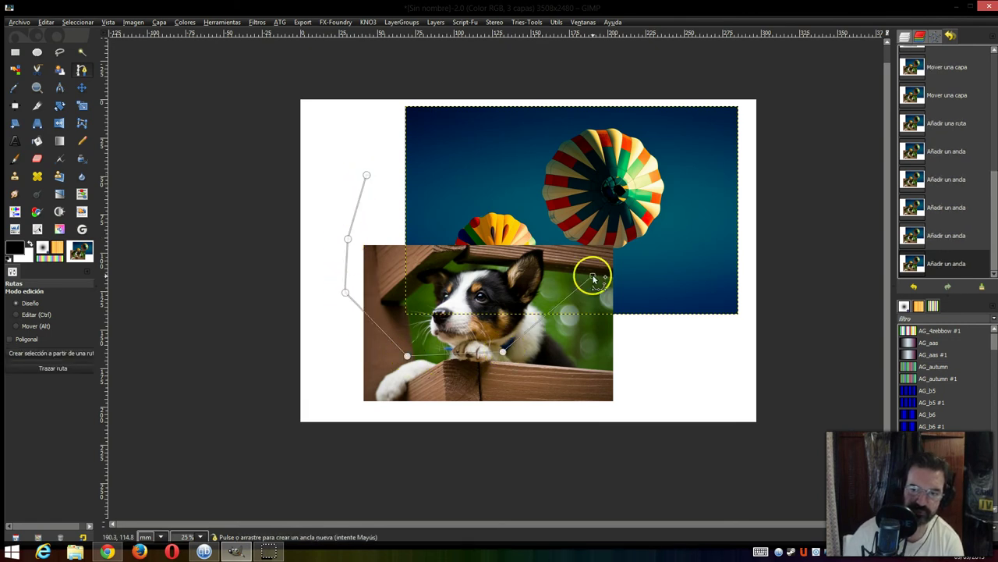
Close the polygon path over the balloon picture and convert it into a selection.
click(567, 237)
click(499, 176)
click(401, 158)
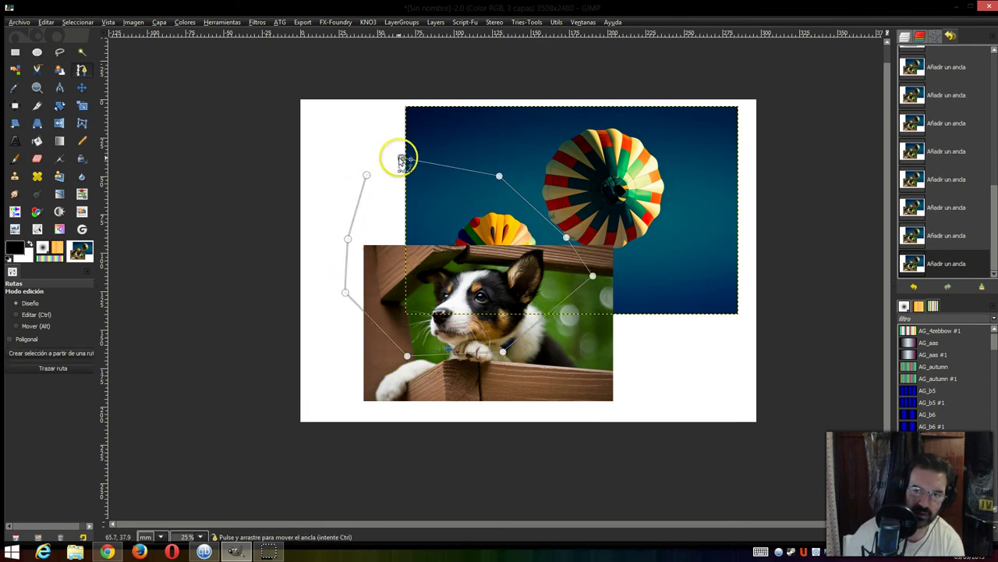
click(367, 175)
click(374, 172)
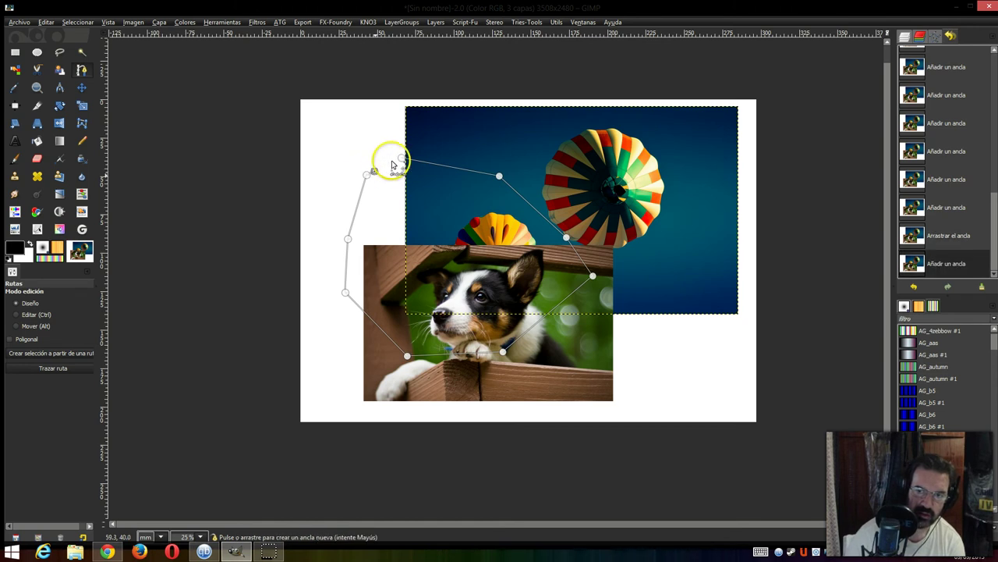
right_click(404, 219)
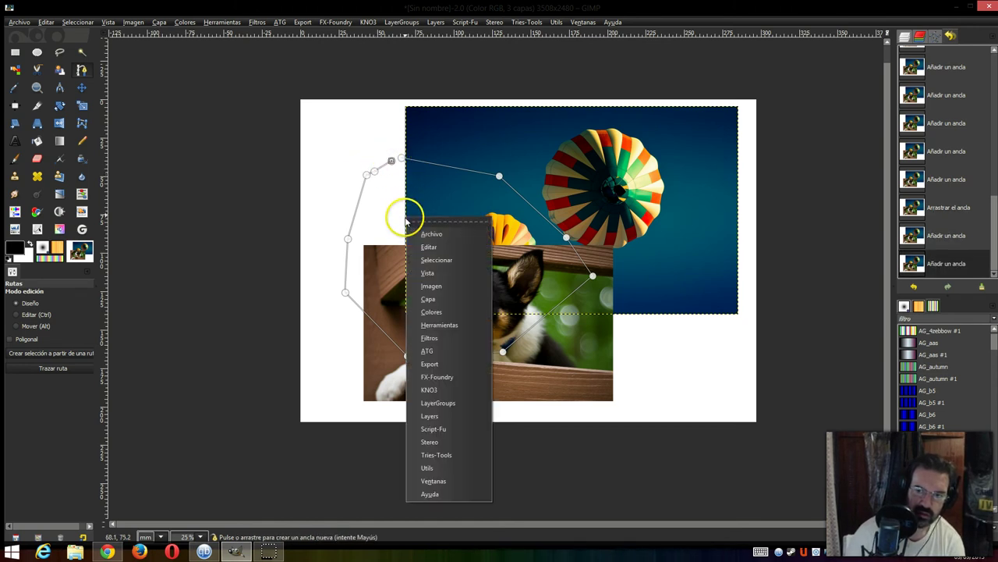
mouse_move(446, 260)
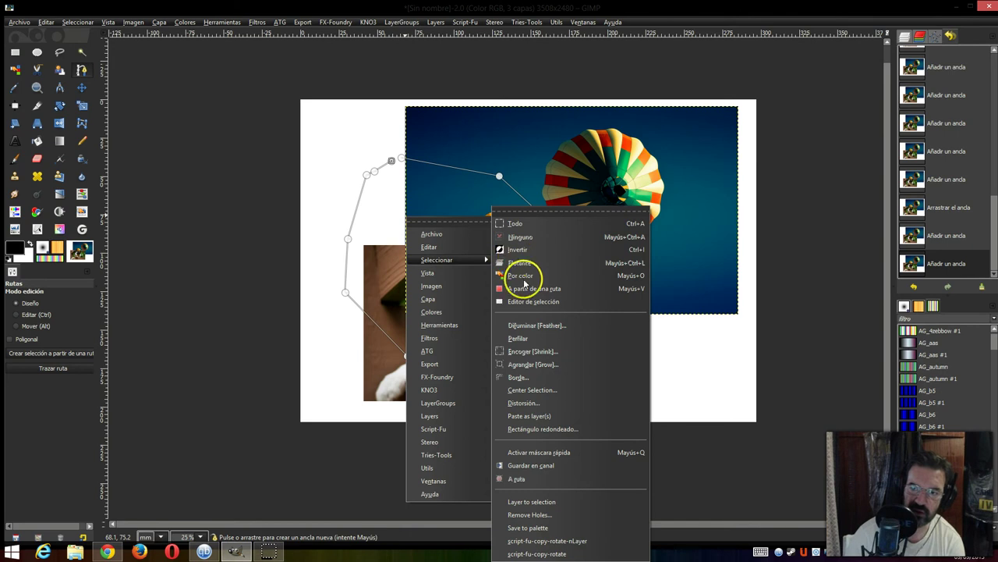
click(524, 289)
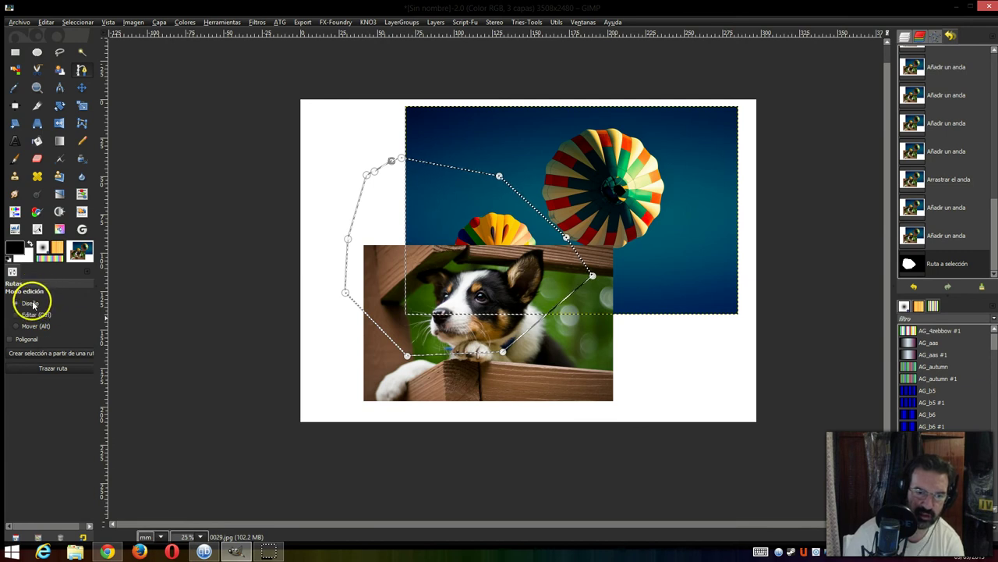
Stroke the polygon path with a 6 px black line and shift the path outline away.
click(82, 88)
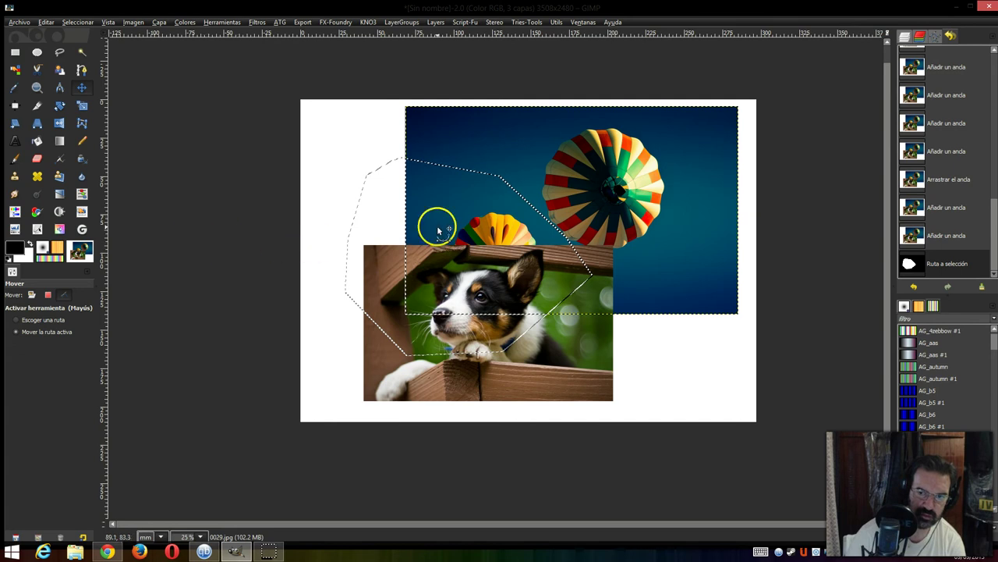
mouse_move(436, 225)
mouse_down()
mouse_move(388, 237)
mouse_move(395, 222)
mouse_up()
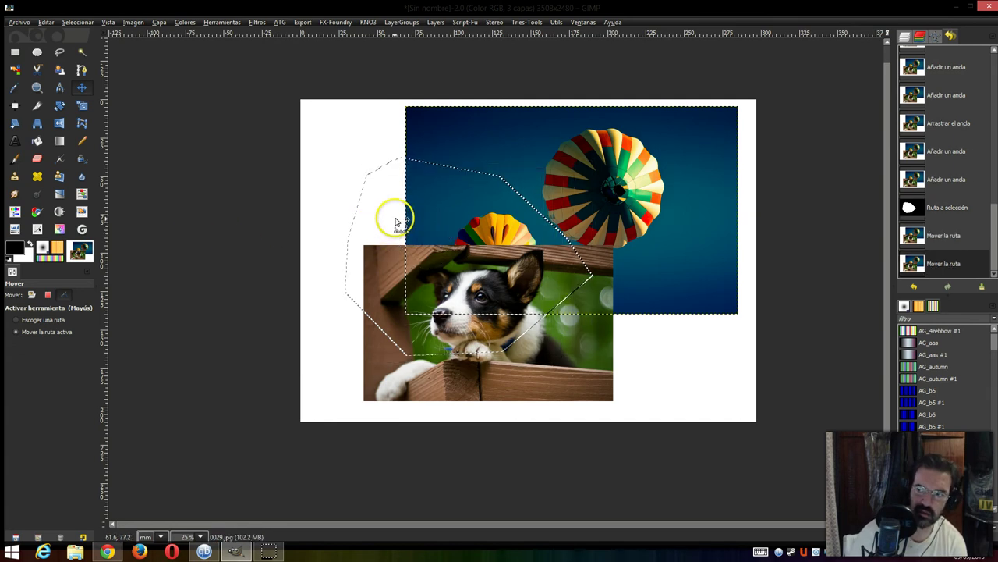
right_click(398, 228)
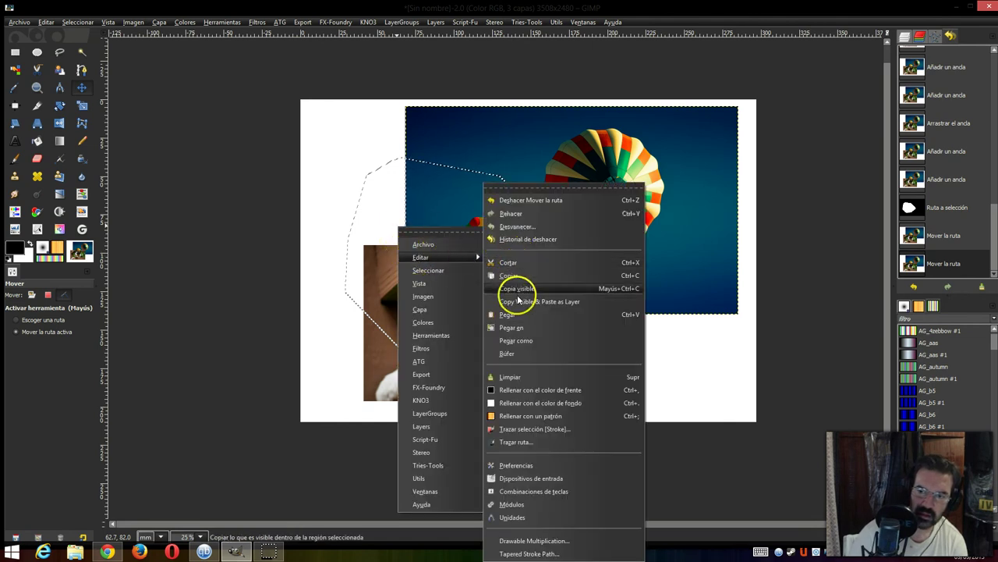
mouse_move(421, 257)
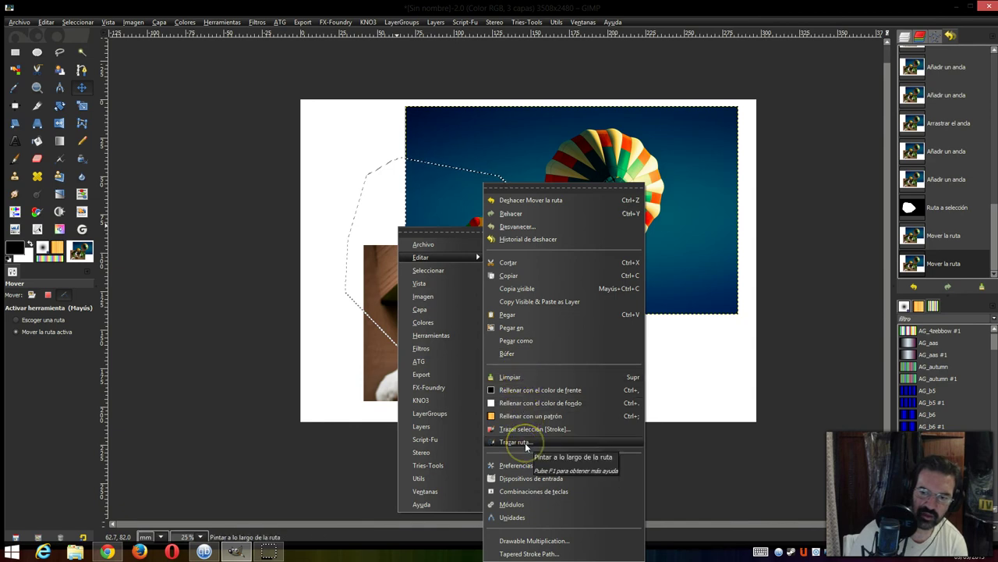
click(522, 441)
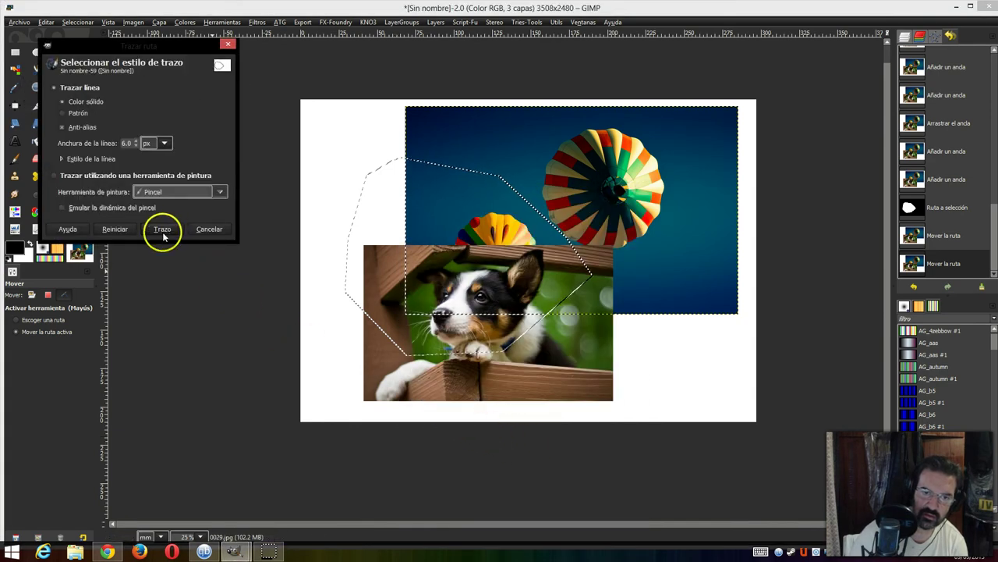
click(163, 231)
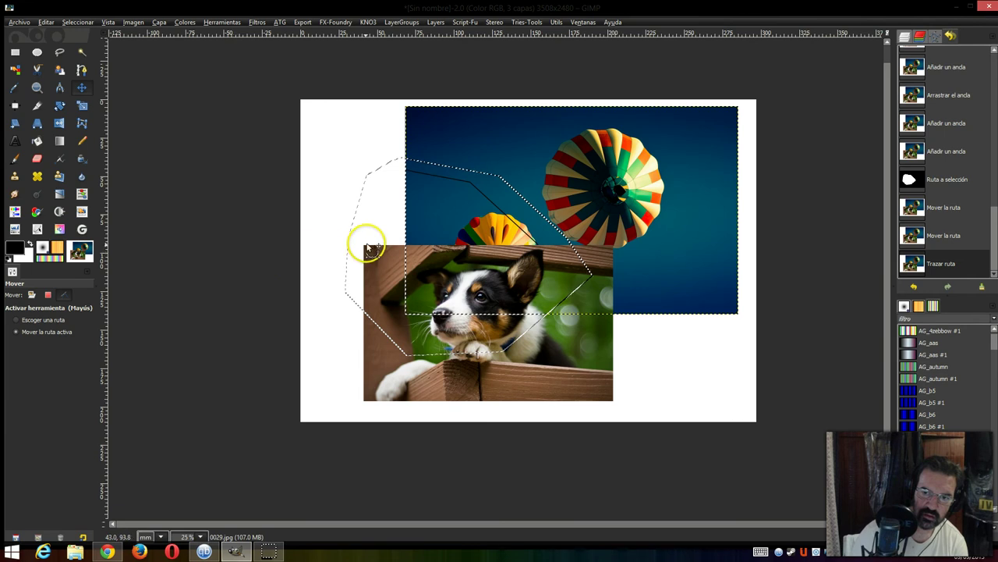
mouse_move(372, 248)
mouse_down()
mouse_move(318, 248)
mouse_move(530, 238)
mouse_up()
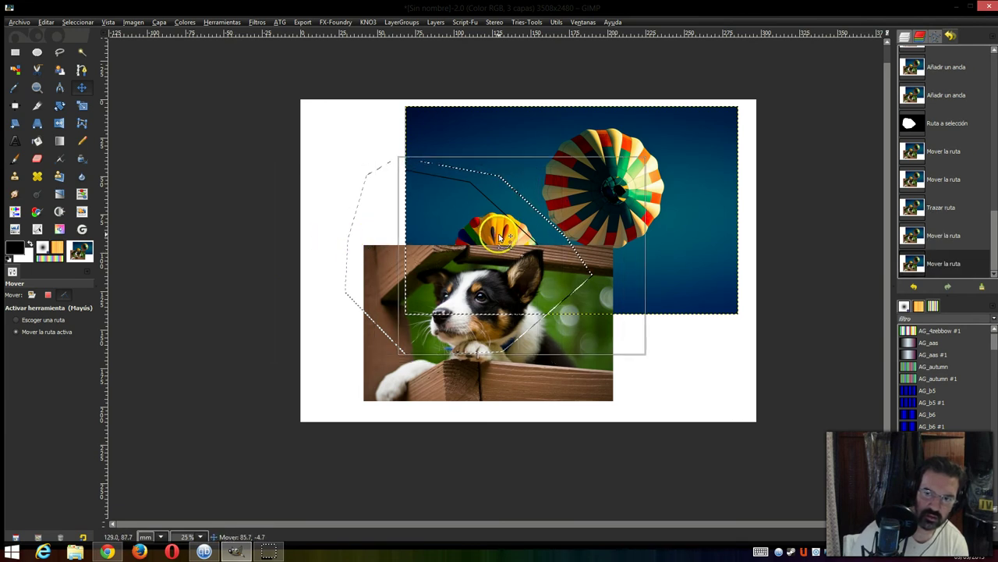
Stroke the current selection's edge with a 6 px solid line via Edit > Stroke Selection.
right_click(446, 239)
mouse_move(470, 270)
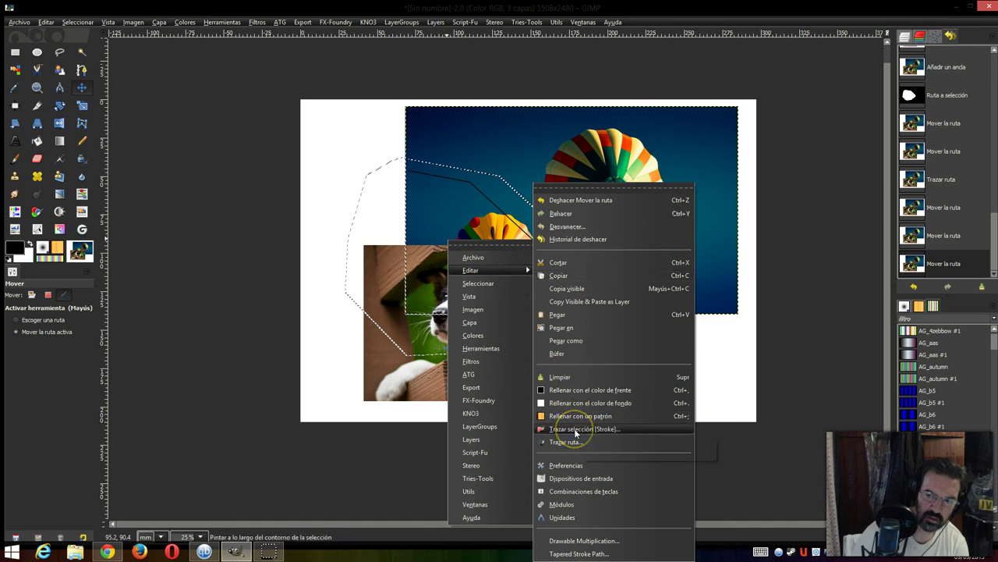
click(575, 430)
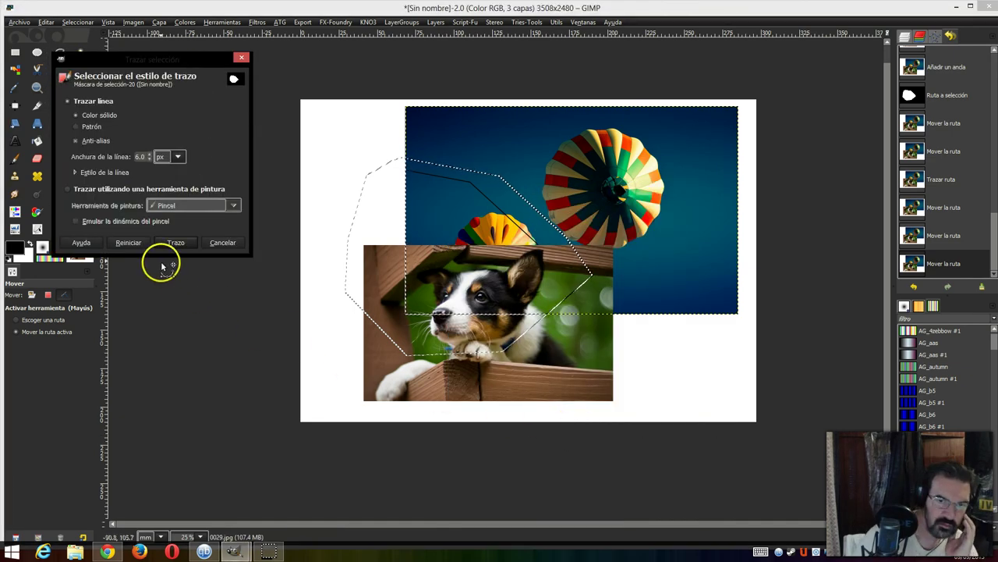
click(175, 247)
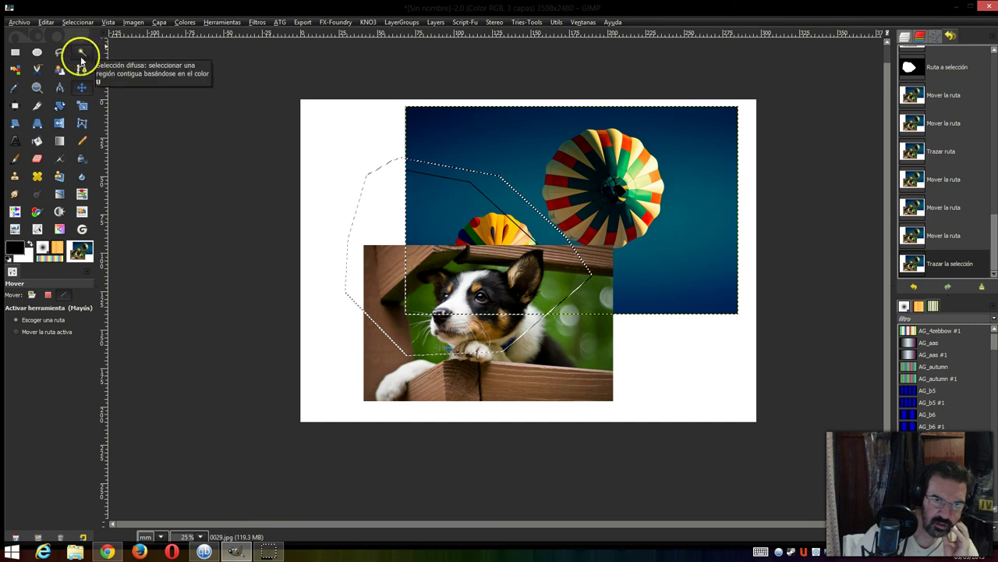
Trace a closed Scissors Select contour around the dog's outline and turn it into a selection.
click(37, 69)
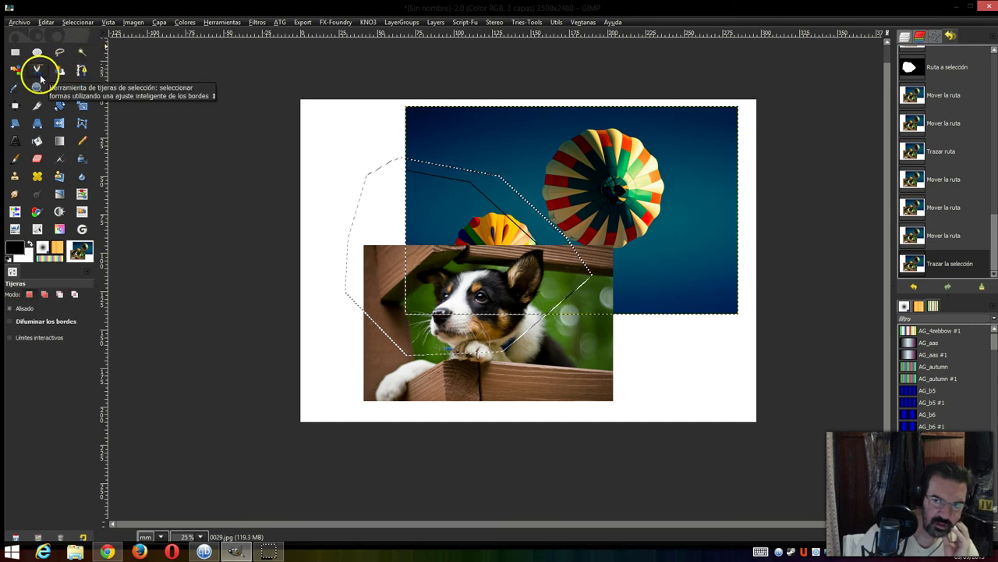
click(406, 247)
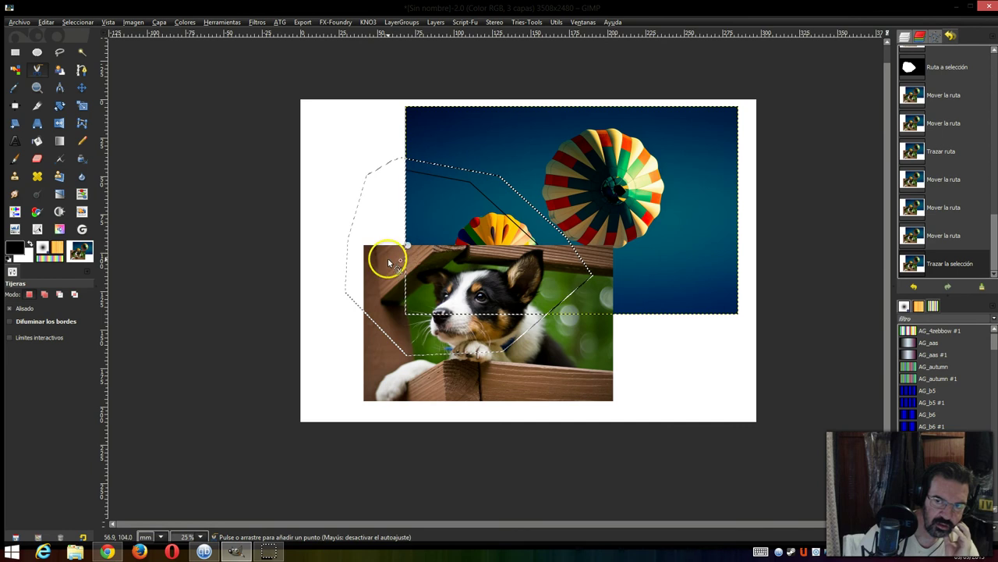
click(387, 258)
click(355, 306)
click(355, 335)
click(382, 377)
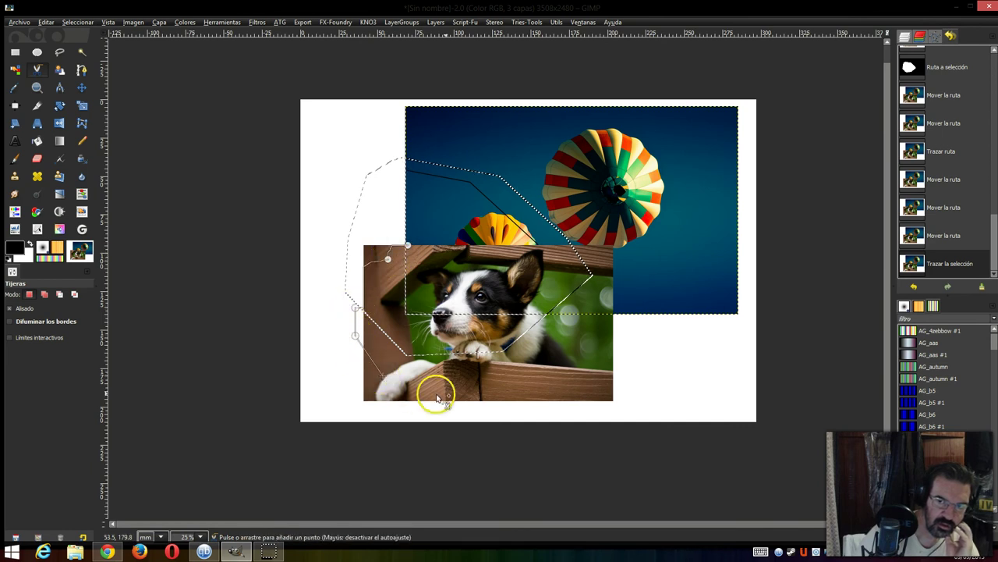
click(467, 389)
click(531, 361)
click(519, 270)
click(407, 246)
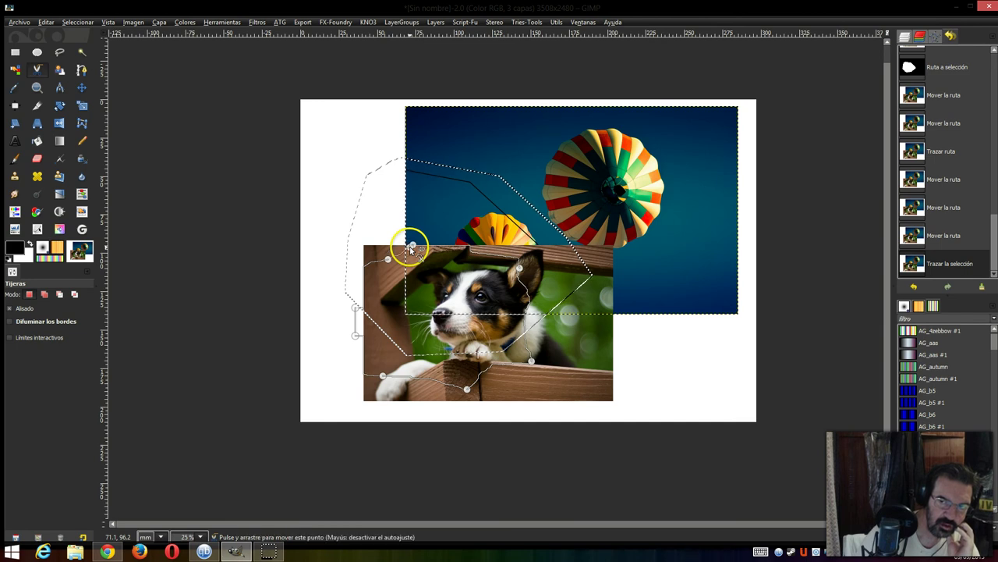
click(416, 269)
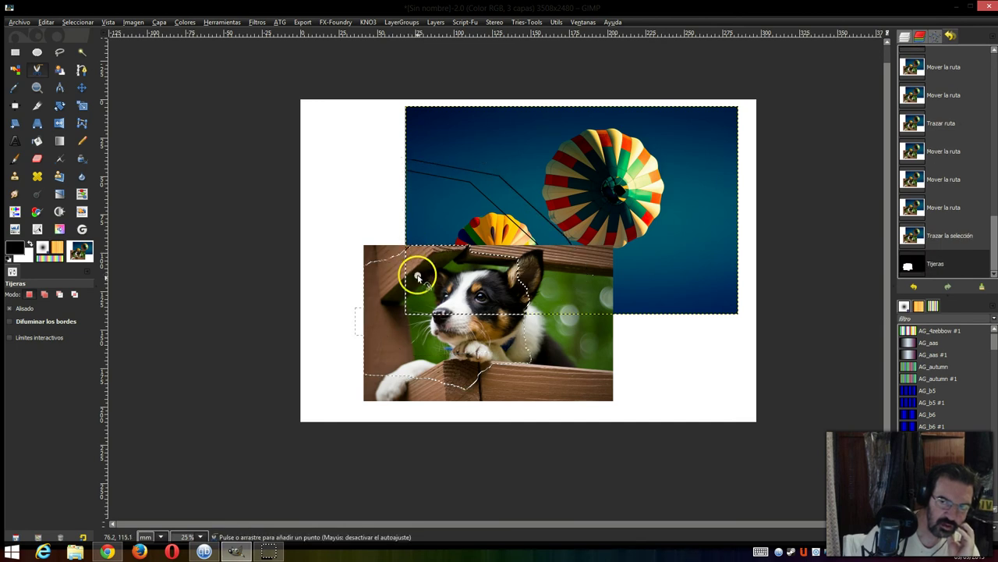
click(82, 88)
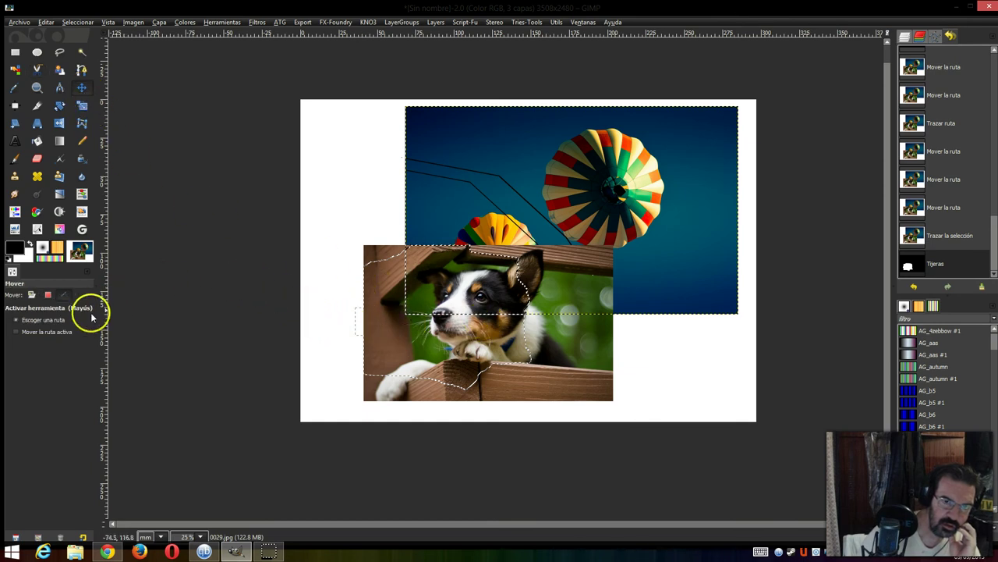
Set Move to Layer mode with Pick a layer or guide, trying a horizontal guide and Quick Mask.
click(47, 295)
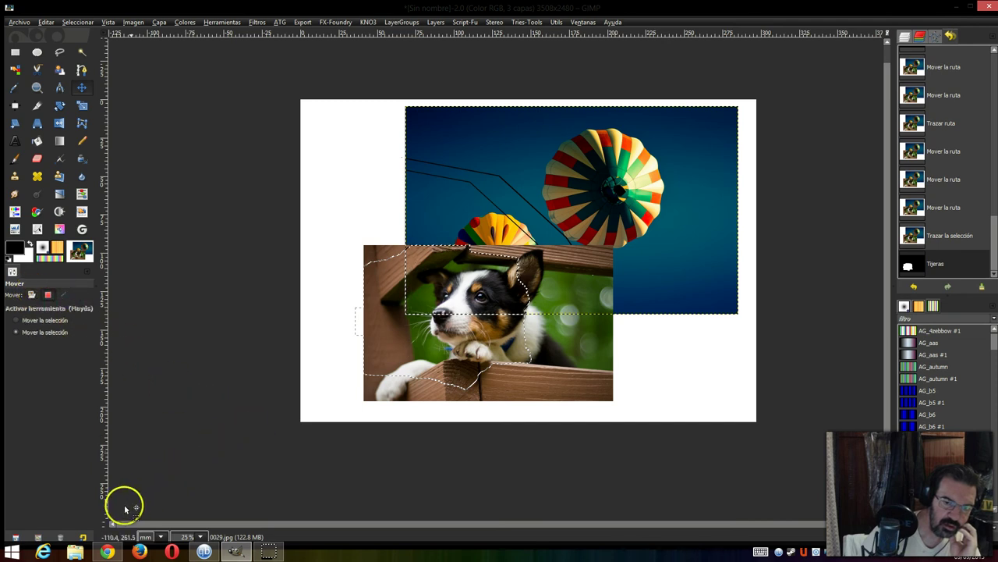
click(104, 526)
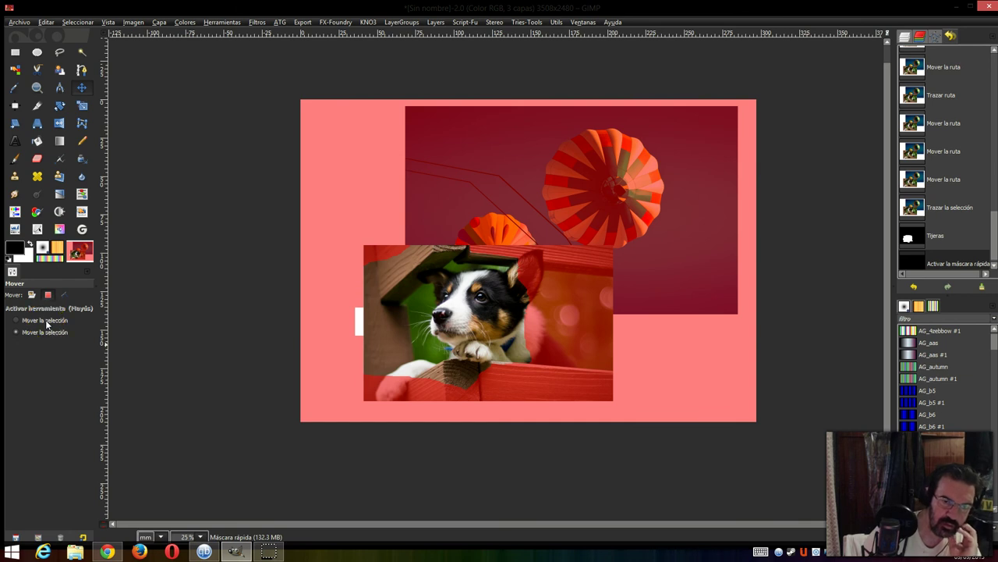
click(32, 295)
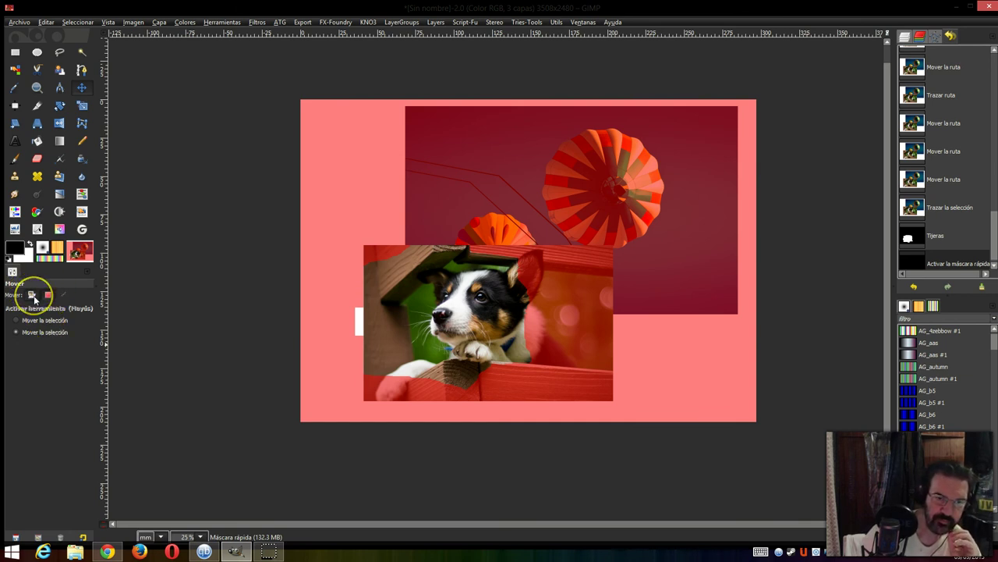
click(37, 325)
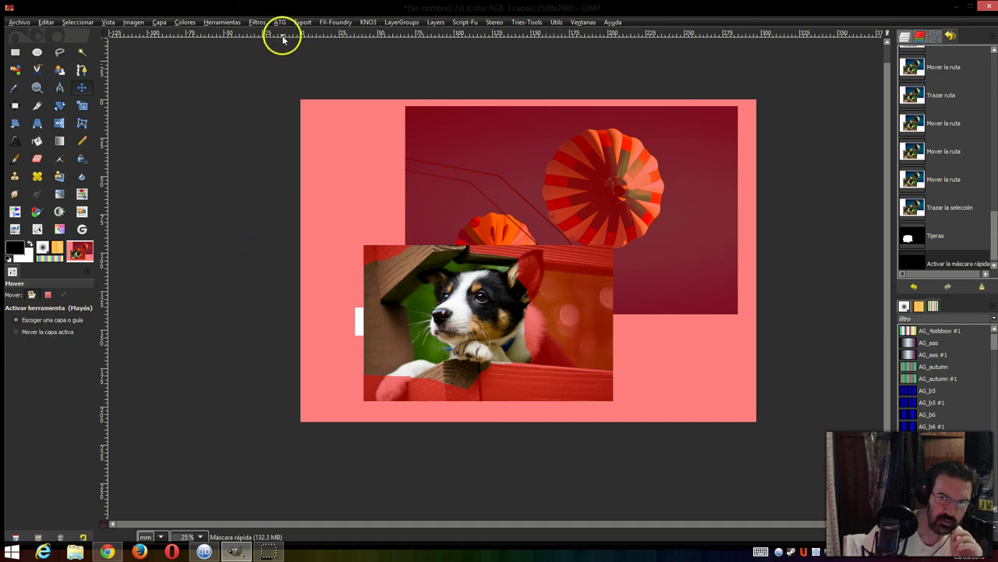
mouse_move(283, 35)
mouse_down()
mouse_move(263, 244)
mouse_move(267, 23)
mouse_up()
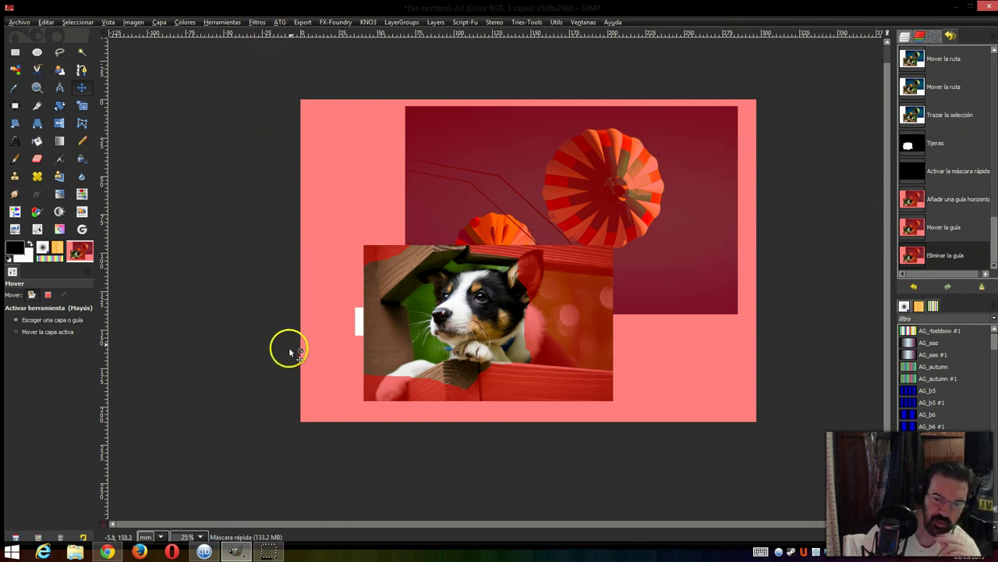
click(101, 528)
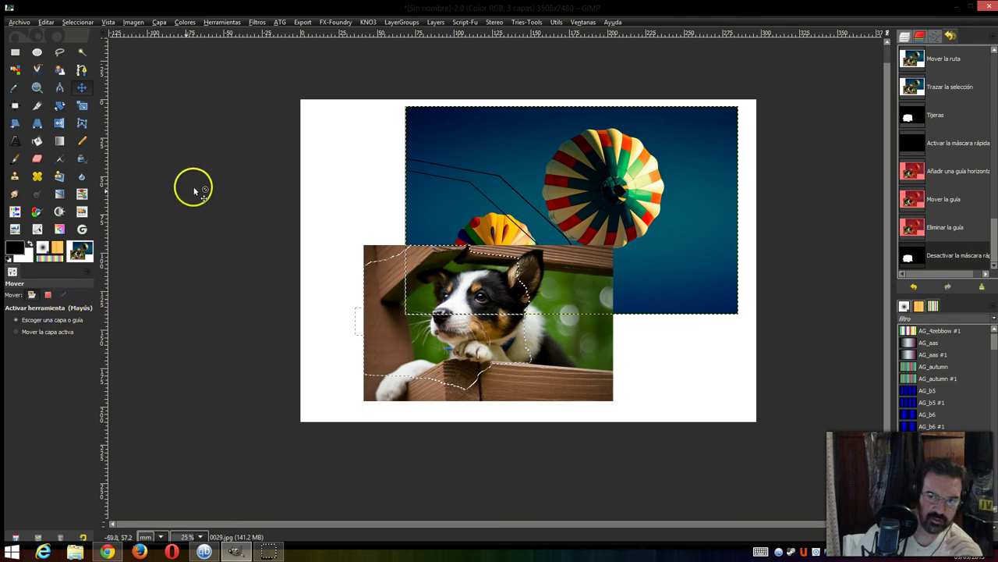
Convert the dog selection into a path and drag that path twice, ending over the dog.
right_click(398, 288)
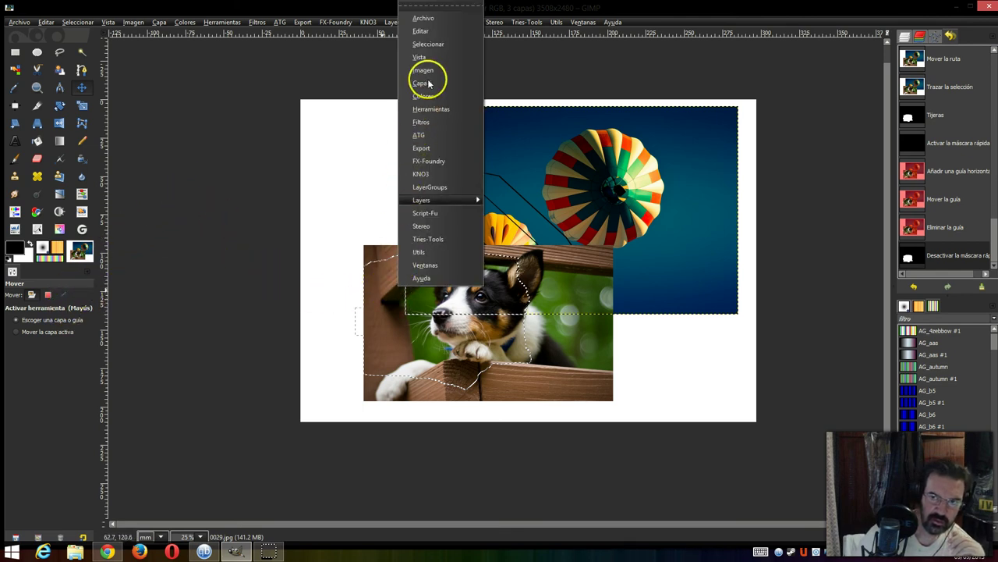
mouse_move(431, 44)
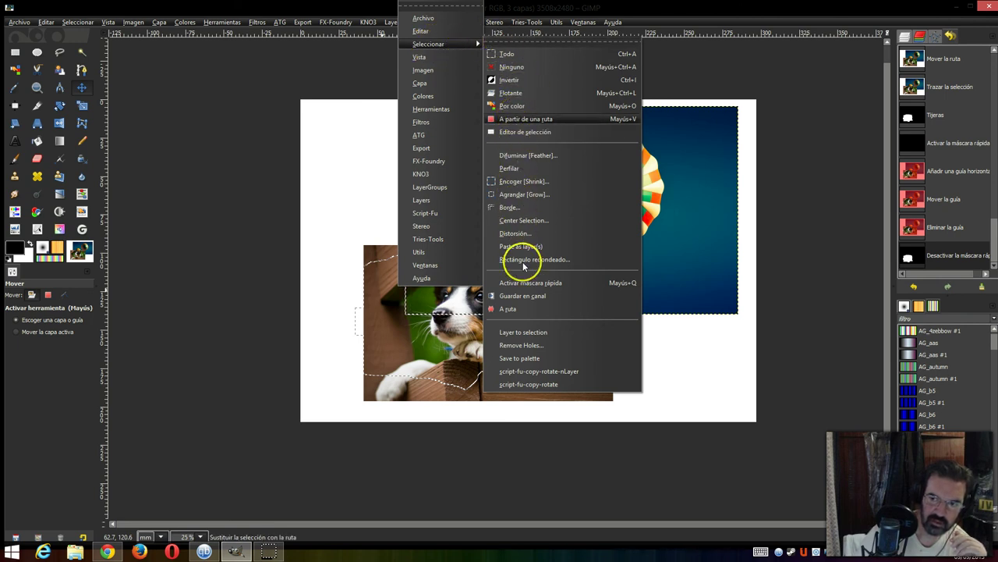
click(523, 311)
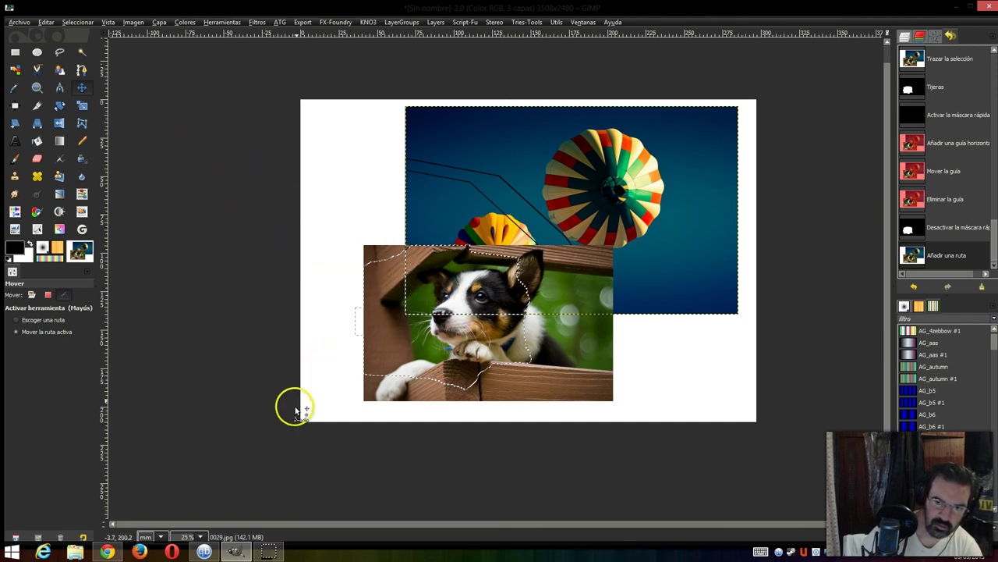
click(104, 527)
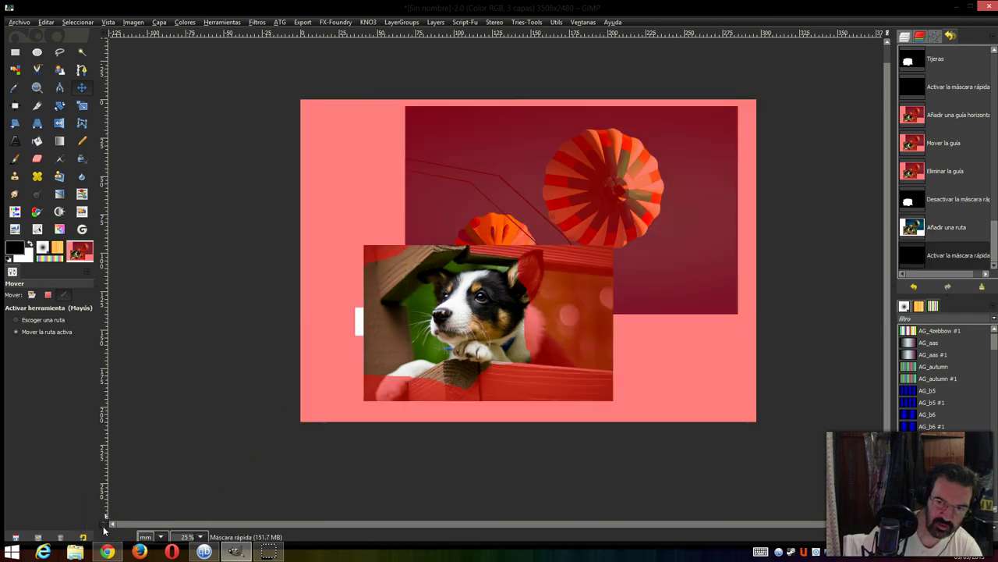
click(104, 527)
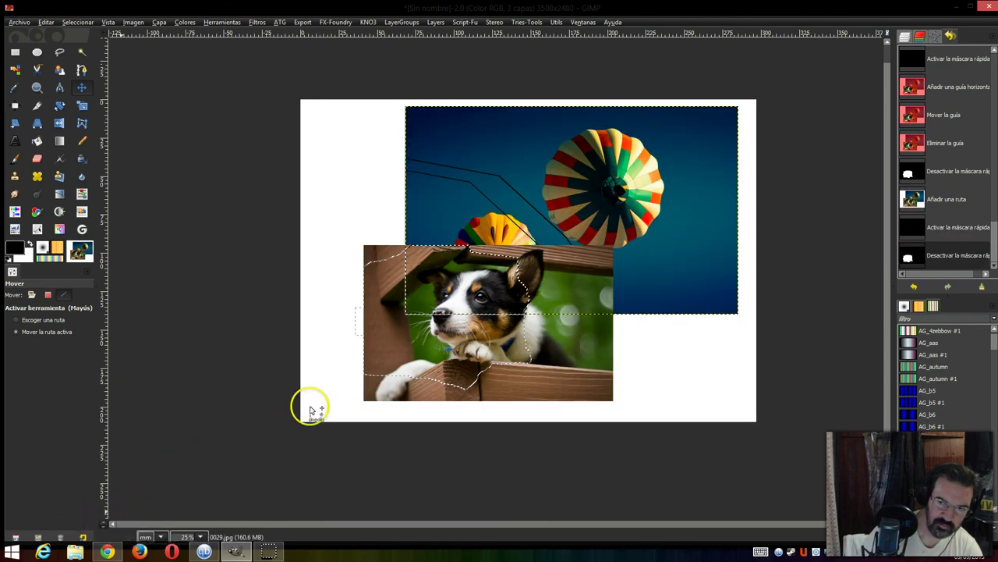
mouse_move(429, 323)
mouse_down()
mouse_move(388, 328)
mouse_move(548, 334)
mouse_up()
drag(469, 311, 504, 267)
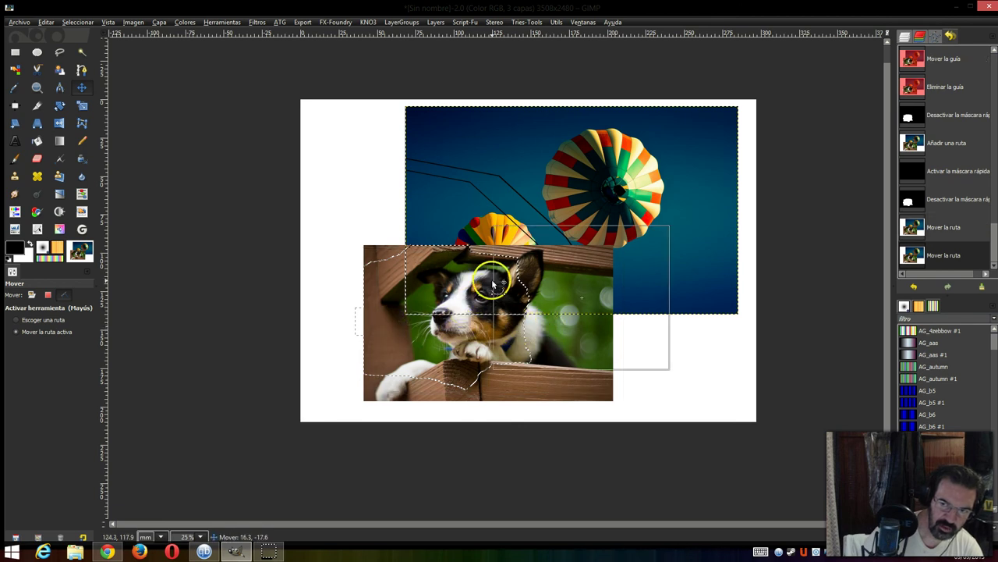
Stroke the dog selection's edge again via Edit > Stroke Selection.
right_click(353, 185)
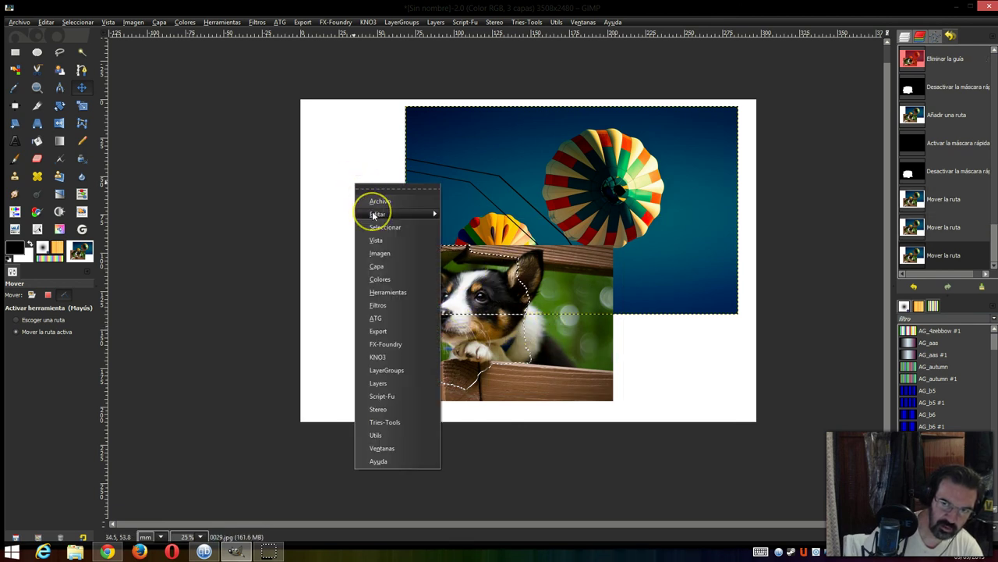
mouse_move(378, 214)
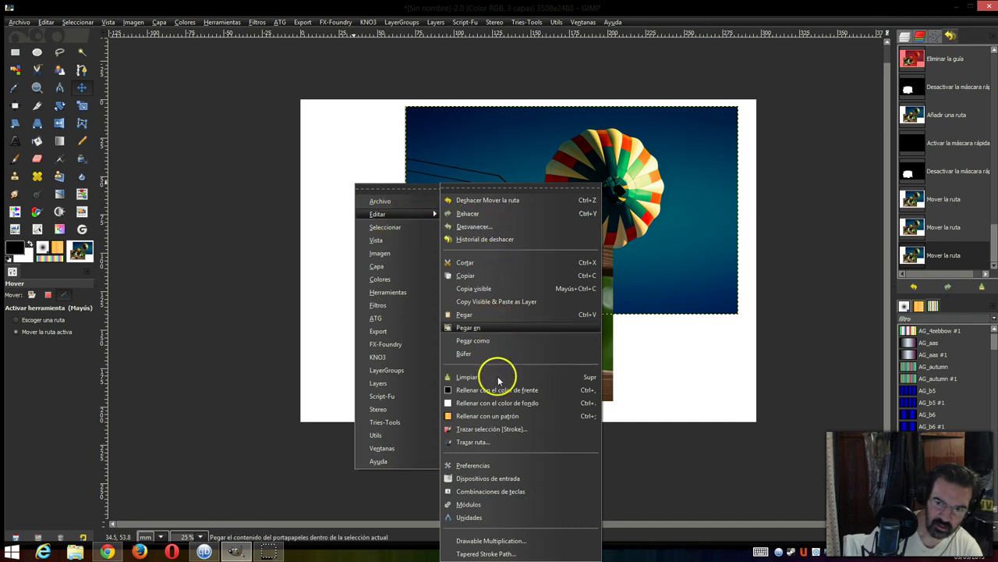
click(497, 431)
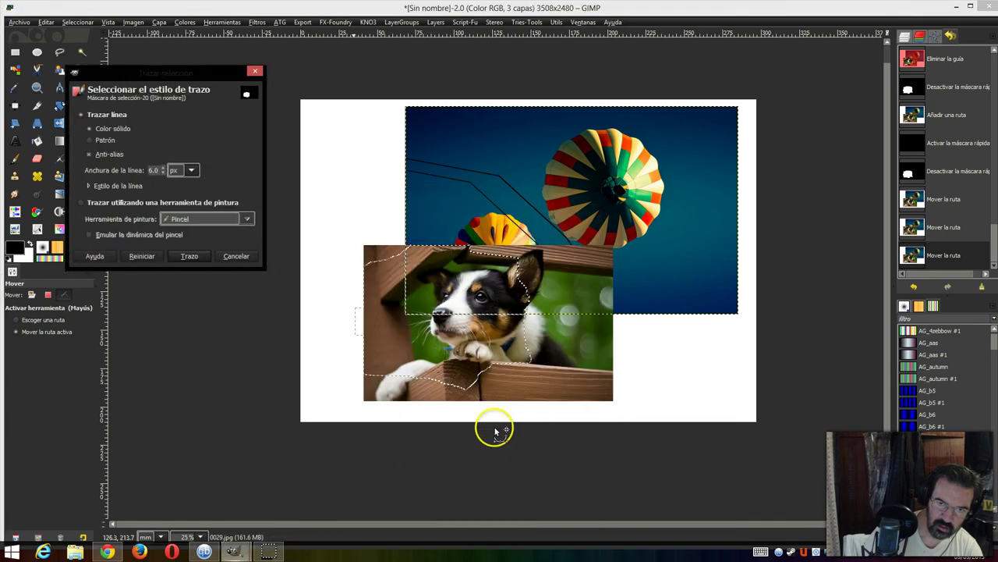
click(190, 255)
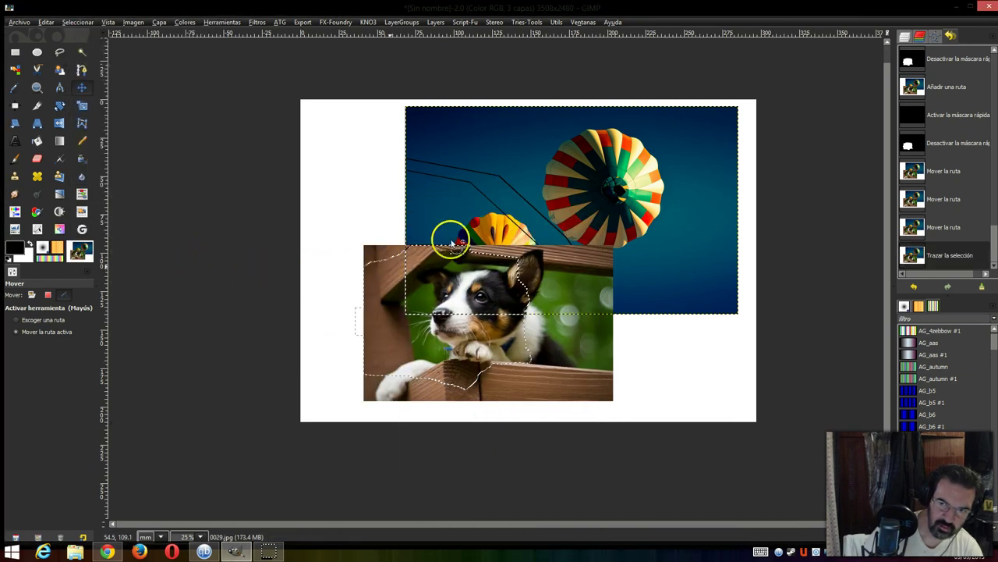
Drag the dog path outline left, then up, then nudge it slightly.
drag(500, 209, 416, 209)
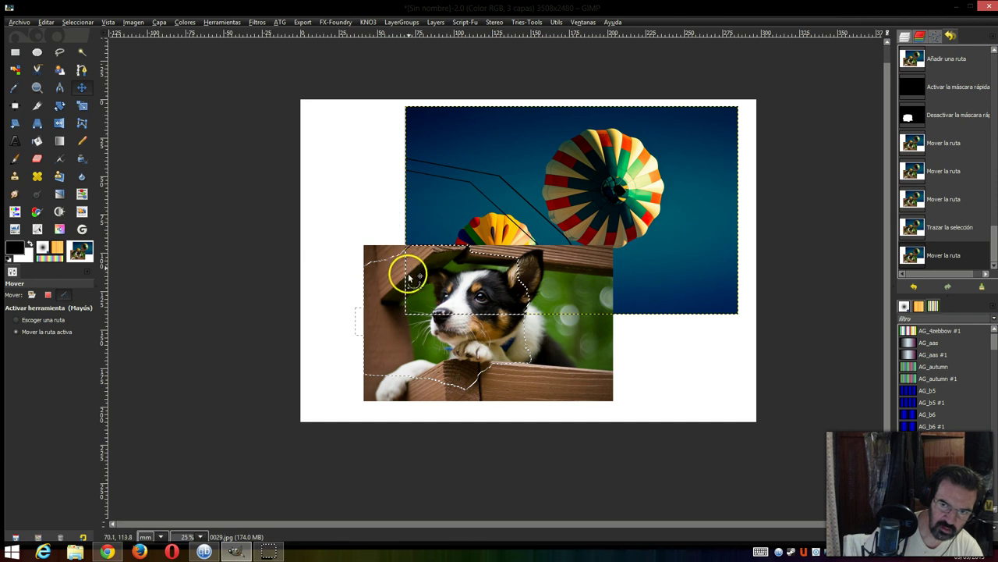
drag(411, 277, 406, 232)
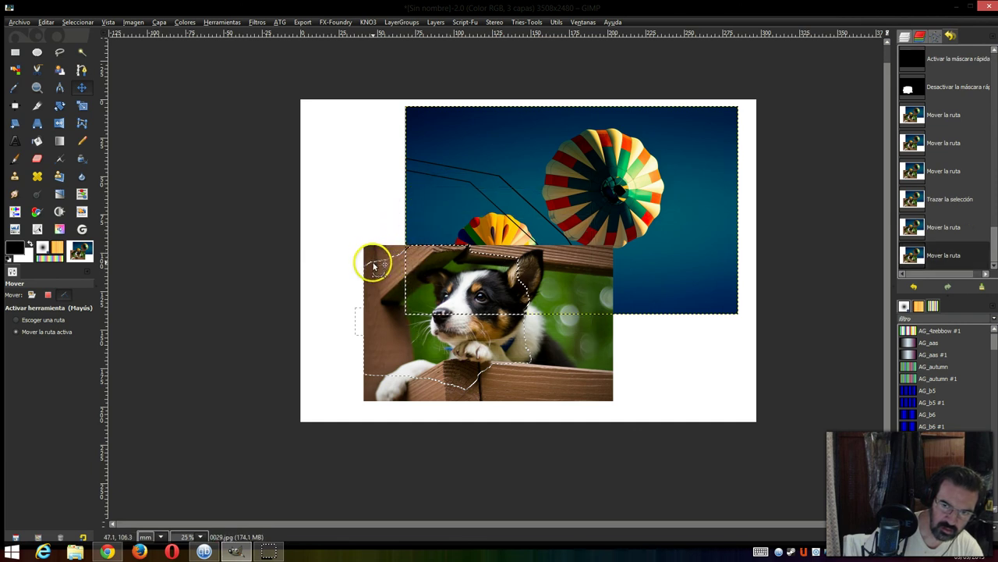
drag(374, 262, 382, 273)
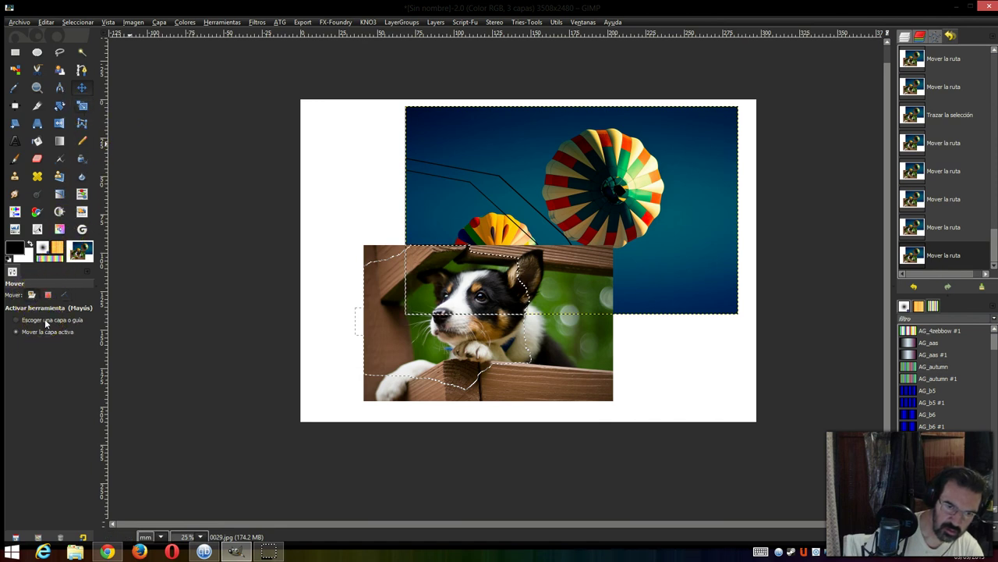
Drag the dog layer right and up so it overlaps the balloon picture's lower left.
click(379, 299)
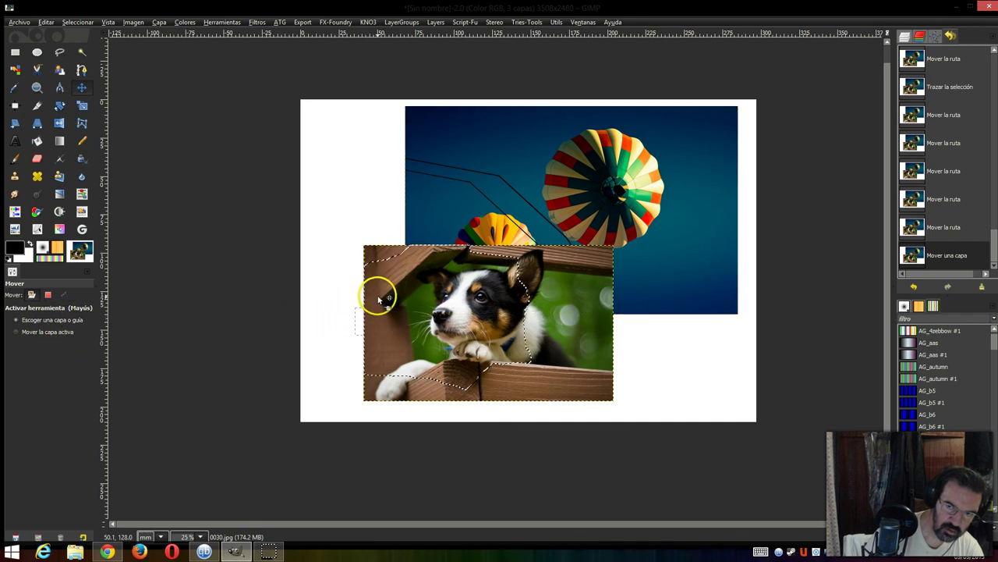
mouse_move(378, 298)
mouse_down()
mouse_move(364, 287)
mouse_move(390, 303)
mouse_move(390, 293)
mouse_up()
click(393, 287)
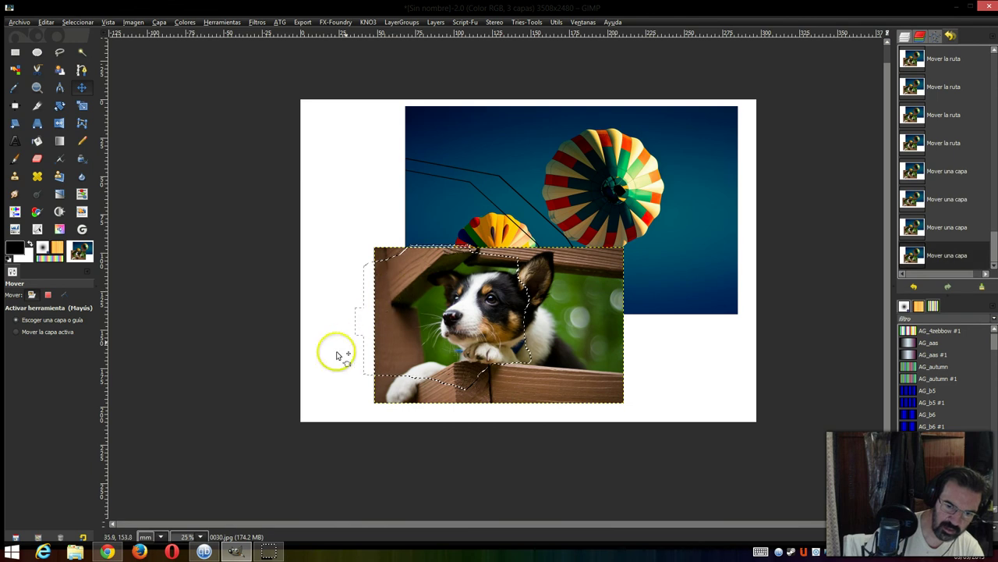